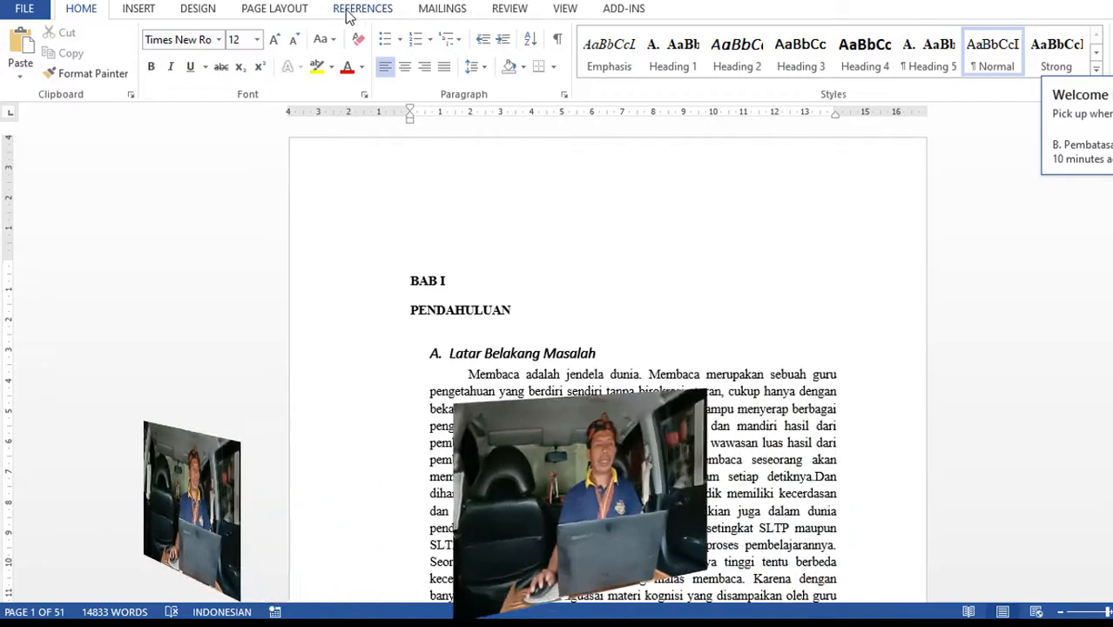
Examine the chapter heading and the sections Latar Belakang Masalah and Pembatasan Masalah in the sample document.
click(357, 11)
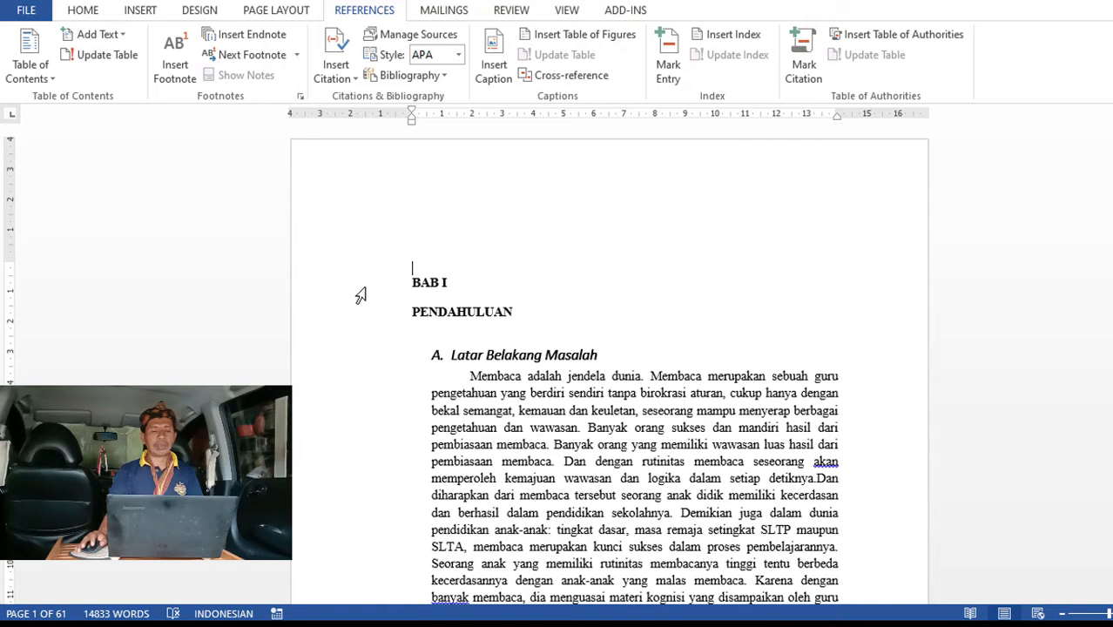
drag(355, 298, 354, 323)
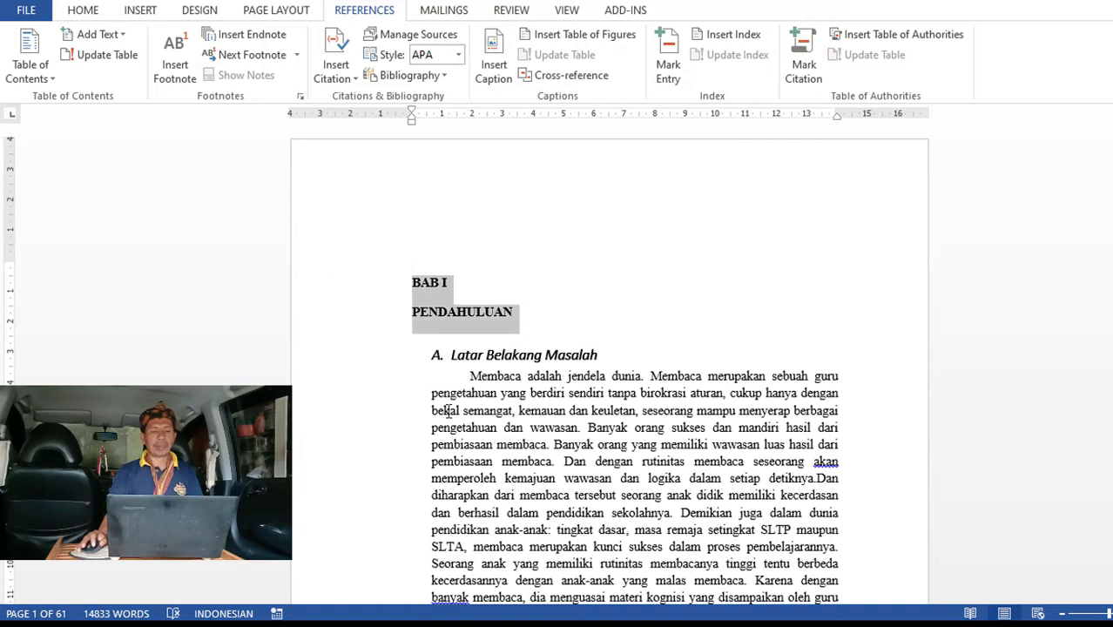
click(515, 428)
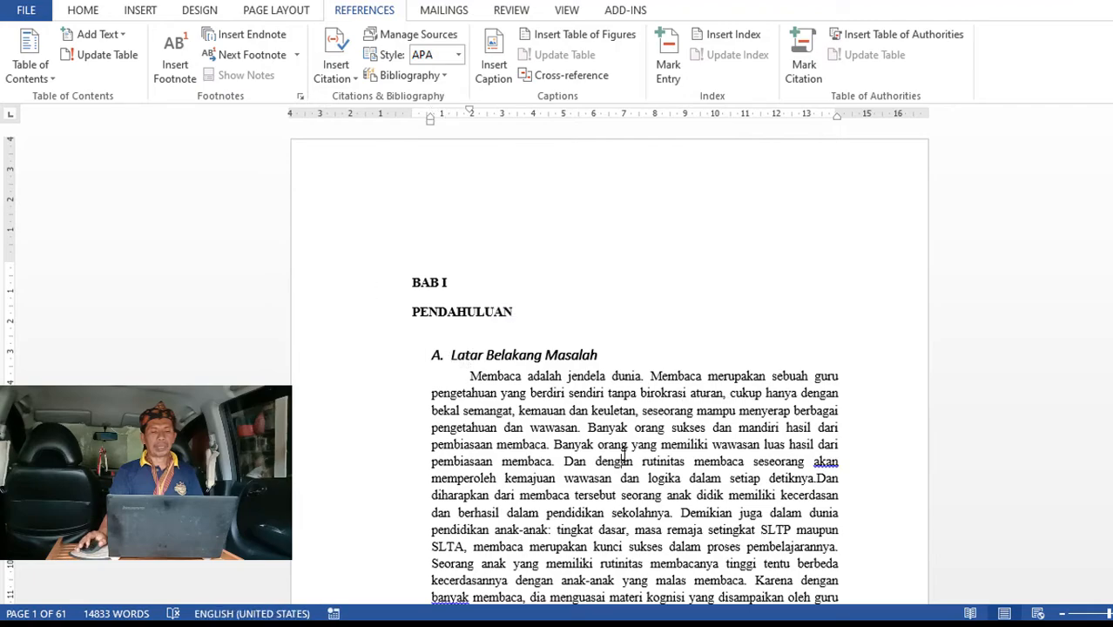
scroll(619, 449, down, 10)
scroll(614, 427, up, 4)
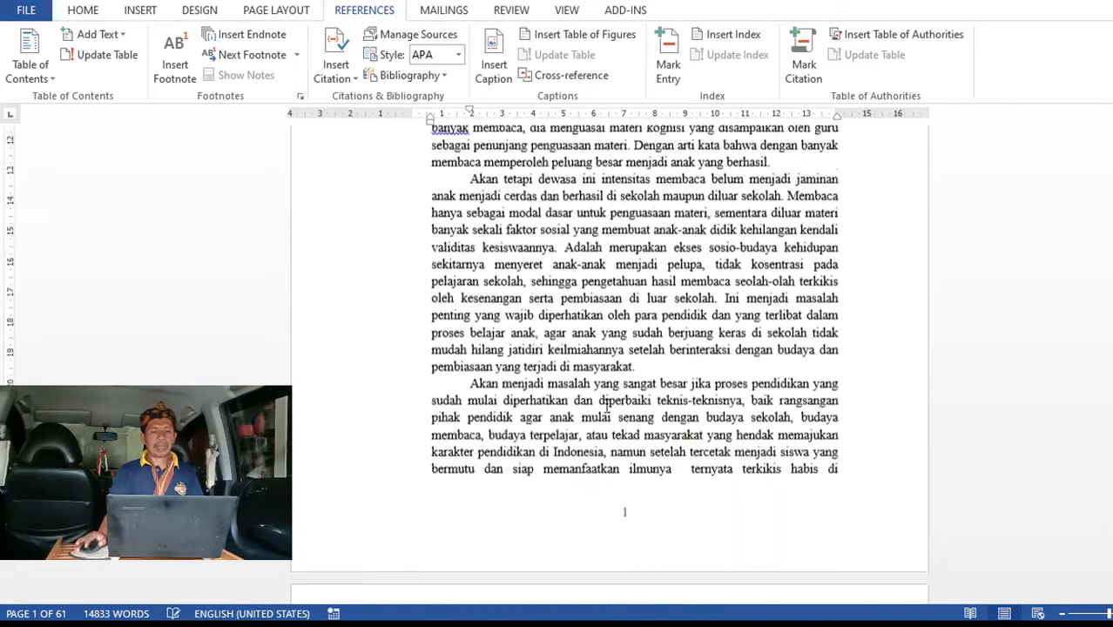
scroll(607, 406, down, 13)
scroll(607, 406, down, 4)
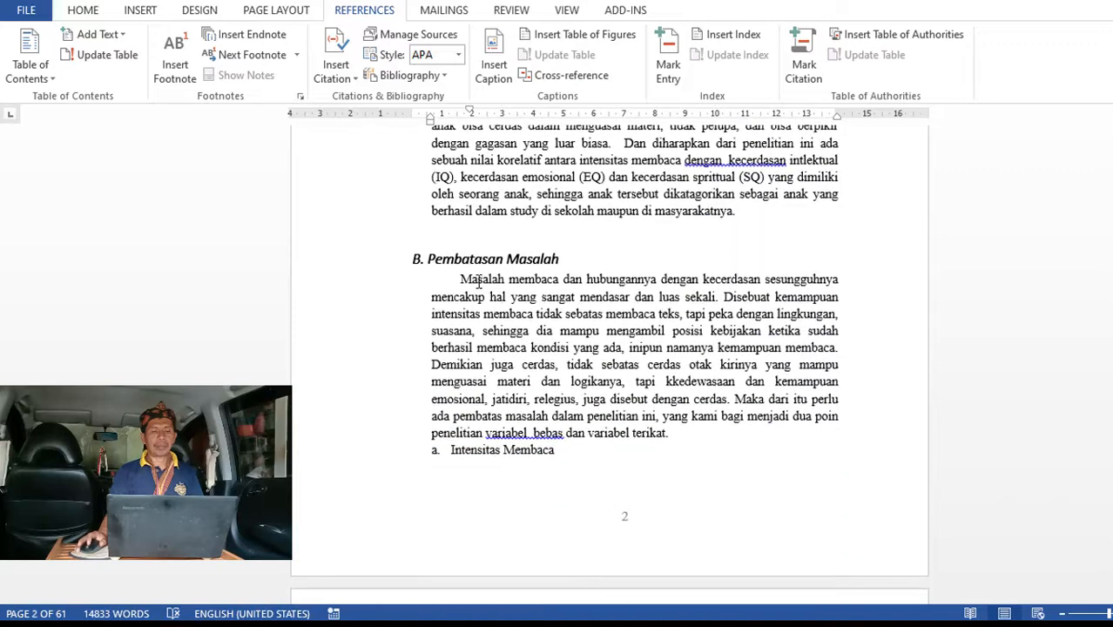
click(583, 263)
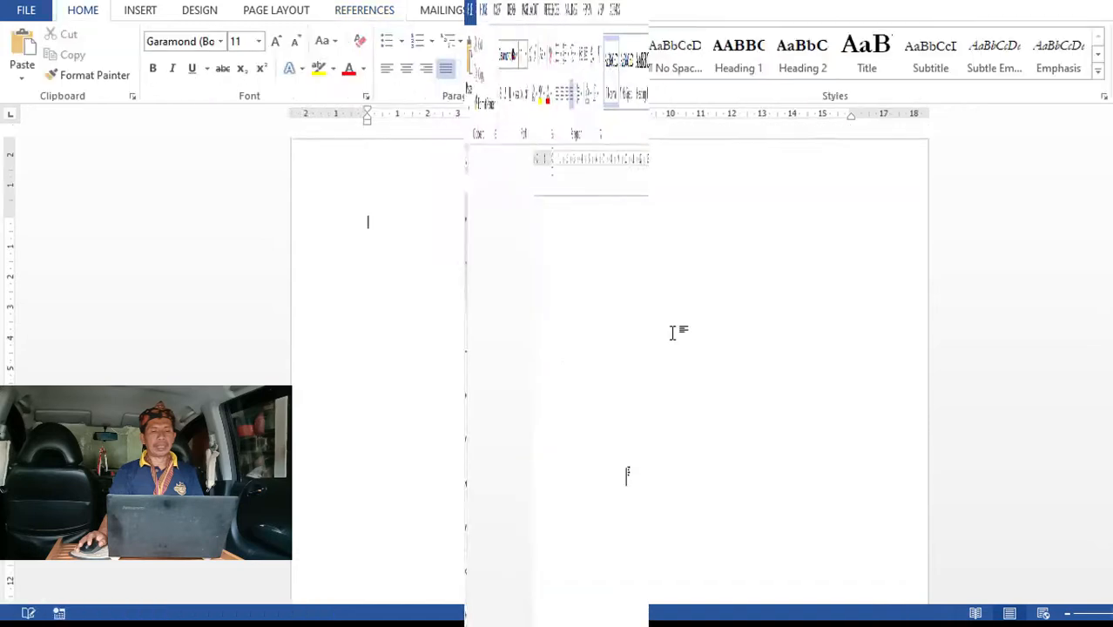
Enter the heading BAB I PENDAHULUAN in the blank document and begin a lettered list below it with item A, LATARVELAKANG.
text(BAB I P)
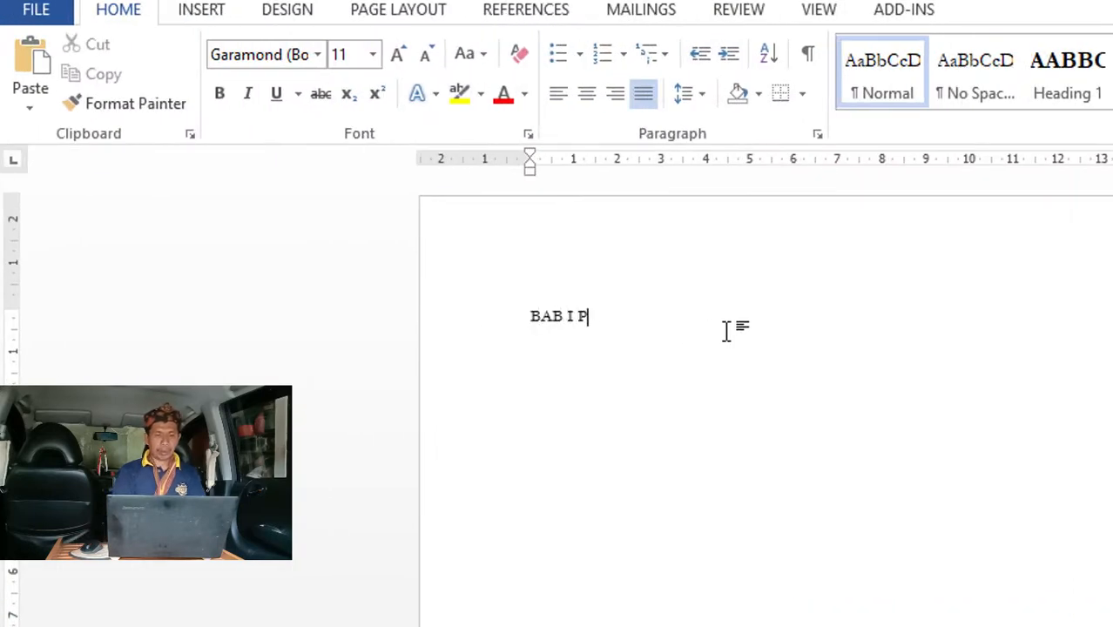
text(ENDAHULUAN A.)
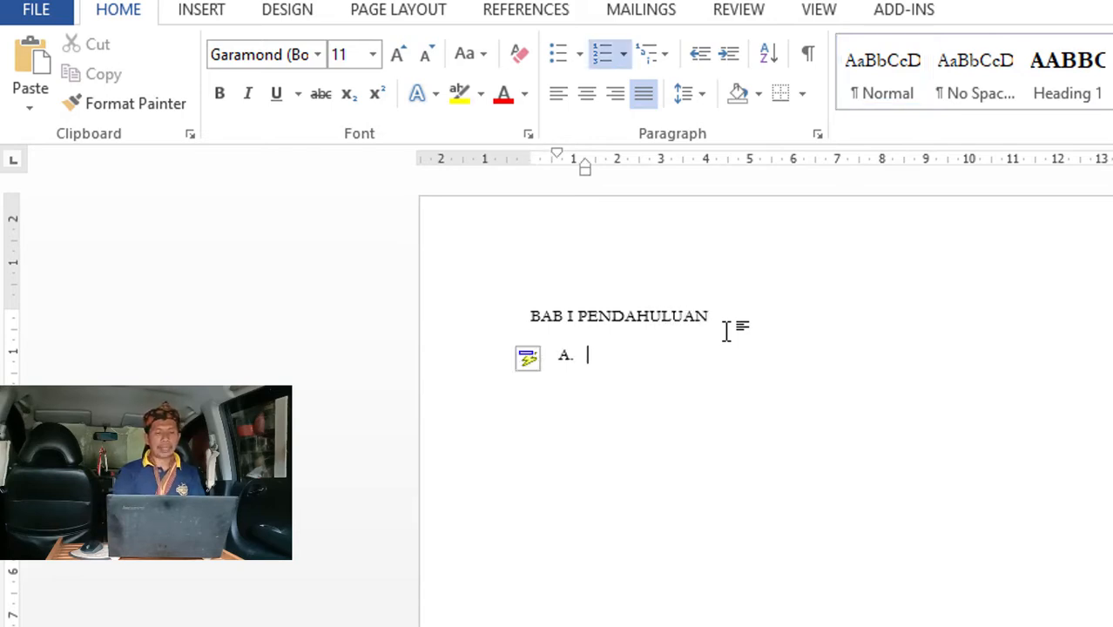
text( LATARNELAKAN)
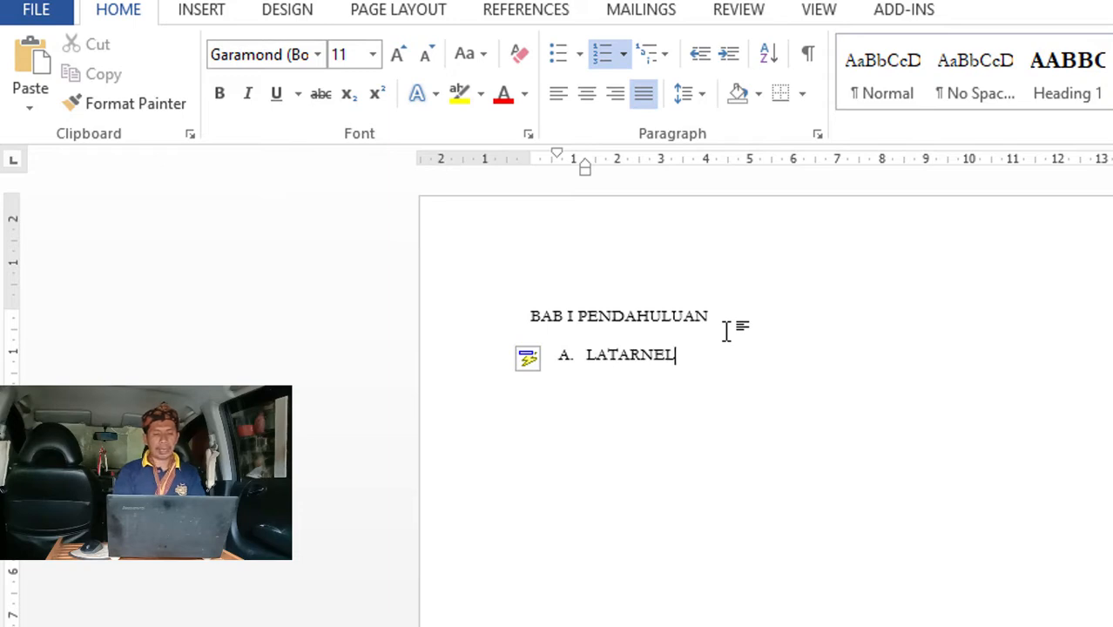
key(BackSpace)
key(BackSpace)
key(BackSpace)
key(BackSpace)
key(BackSpace)
key(BackSpace)
key(BackSpace)
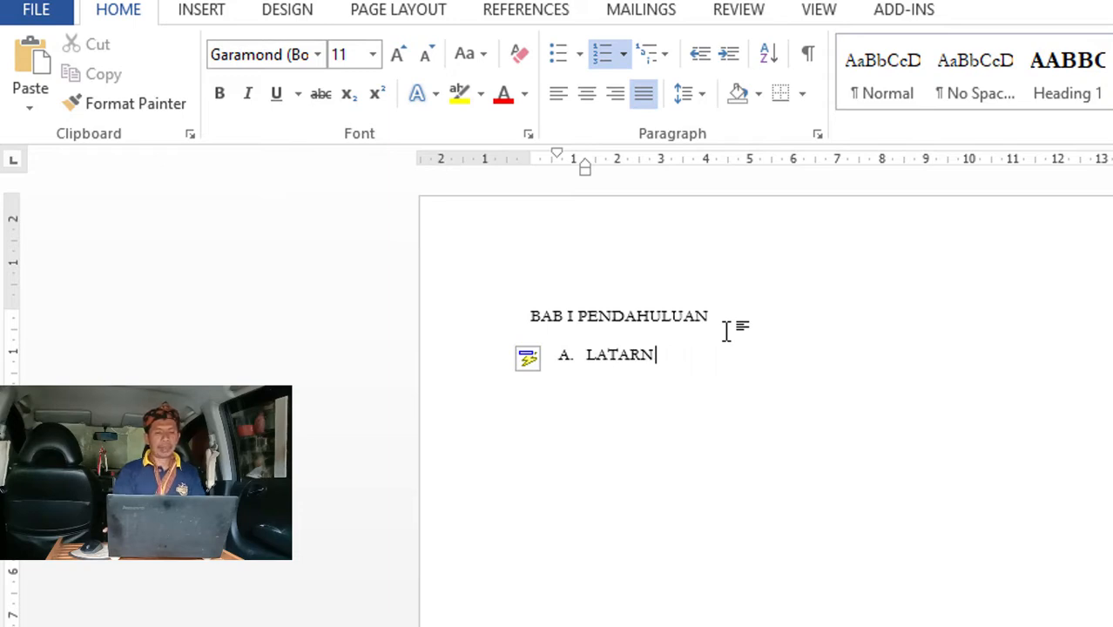
text(NBE)
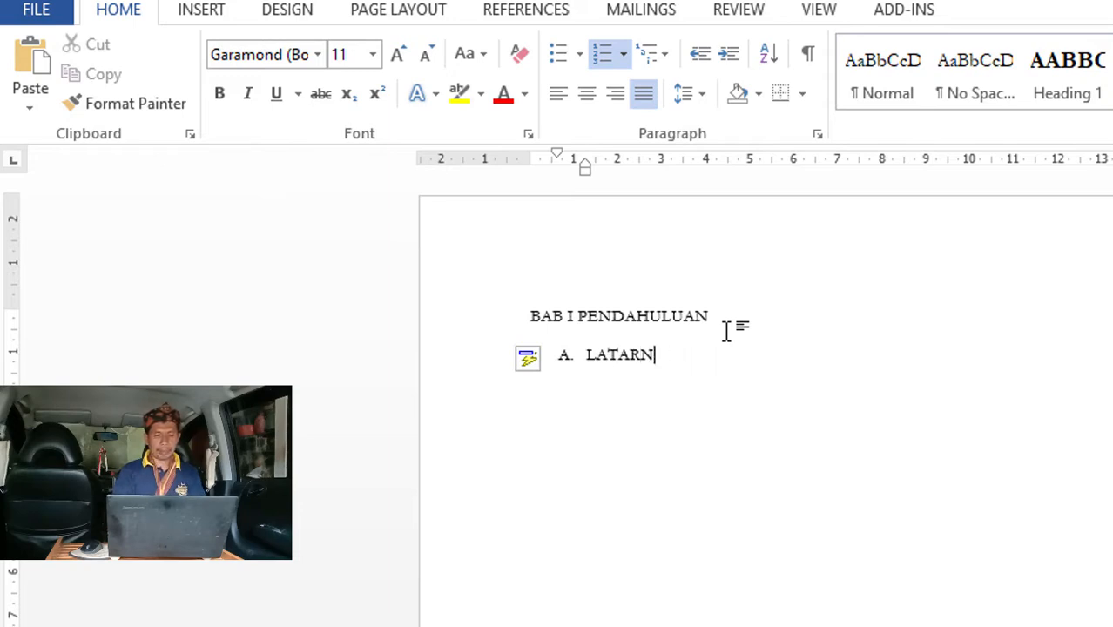
text(VELAKANG)
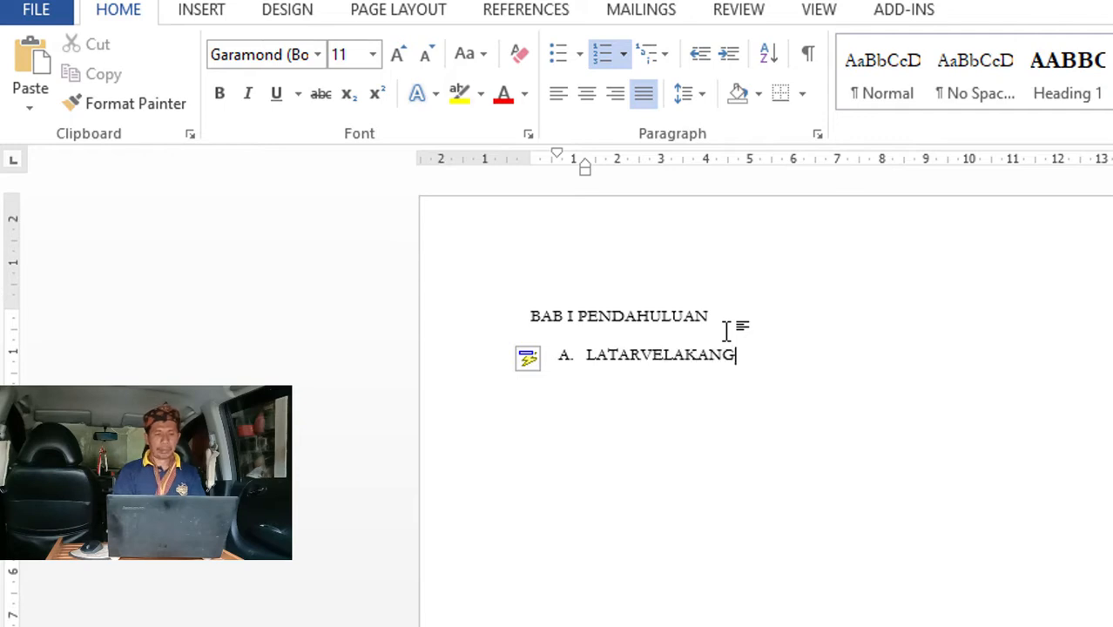
Add RUMUSAN MASALAH and ANALISIS as list items B and C, followed by an empty item D.
key(Return)
text(RU)
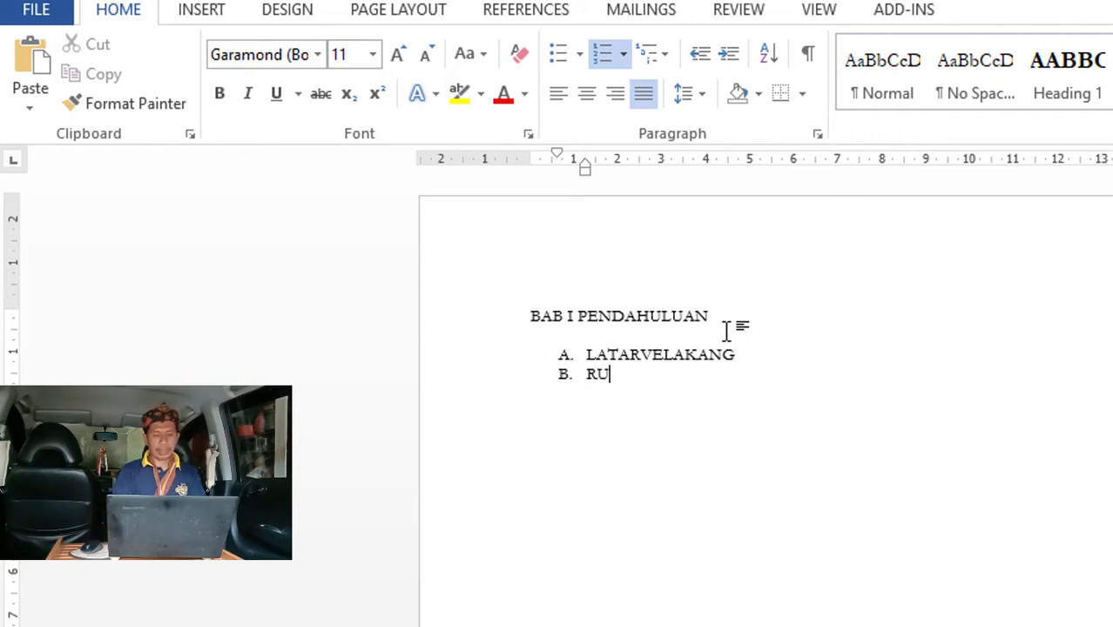
text(MUSAN MASALAH)
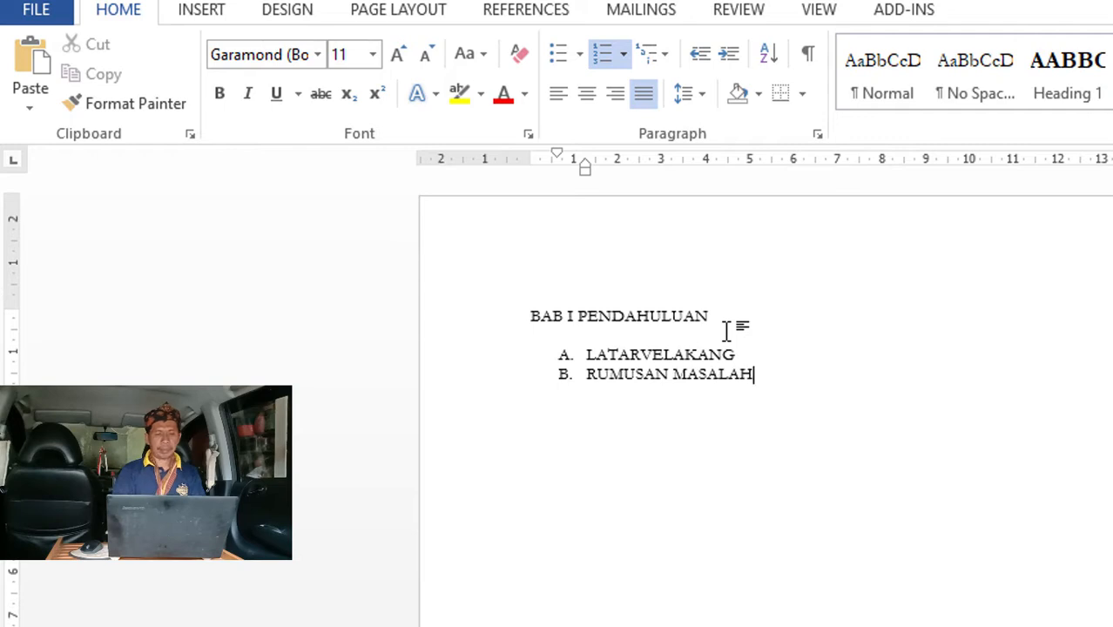
key(Return)
text(ANALIS)
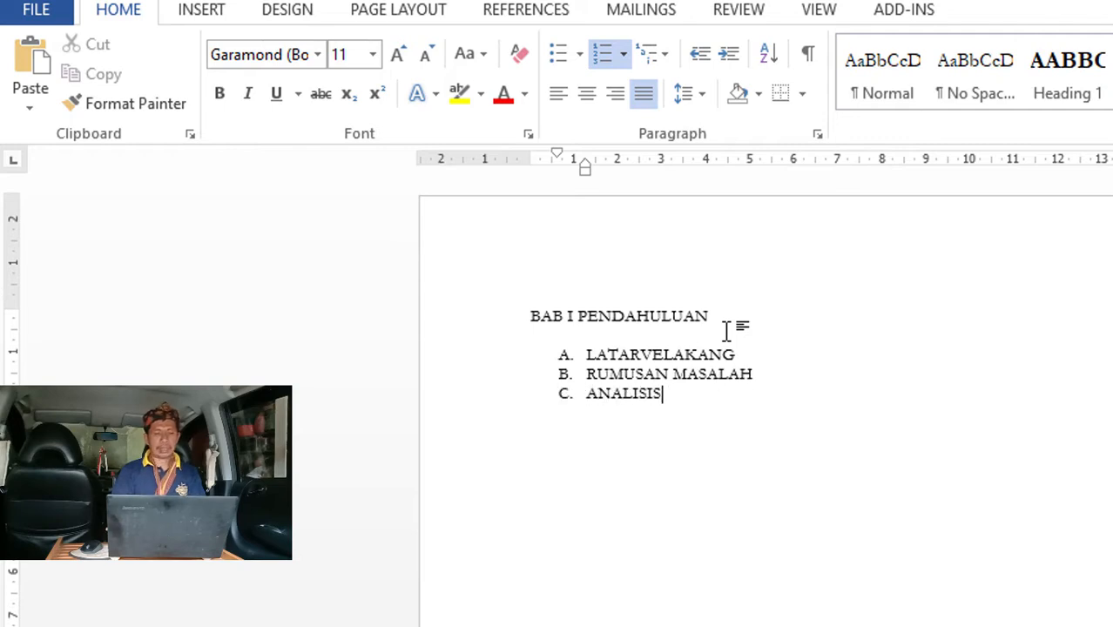
text(IS)
key(Return)
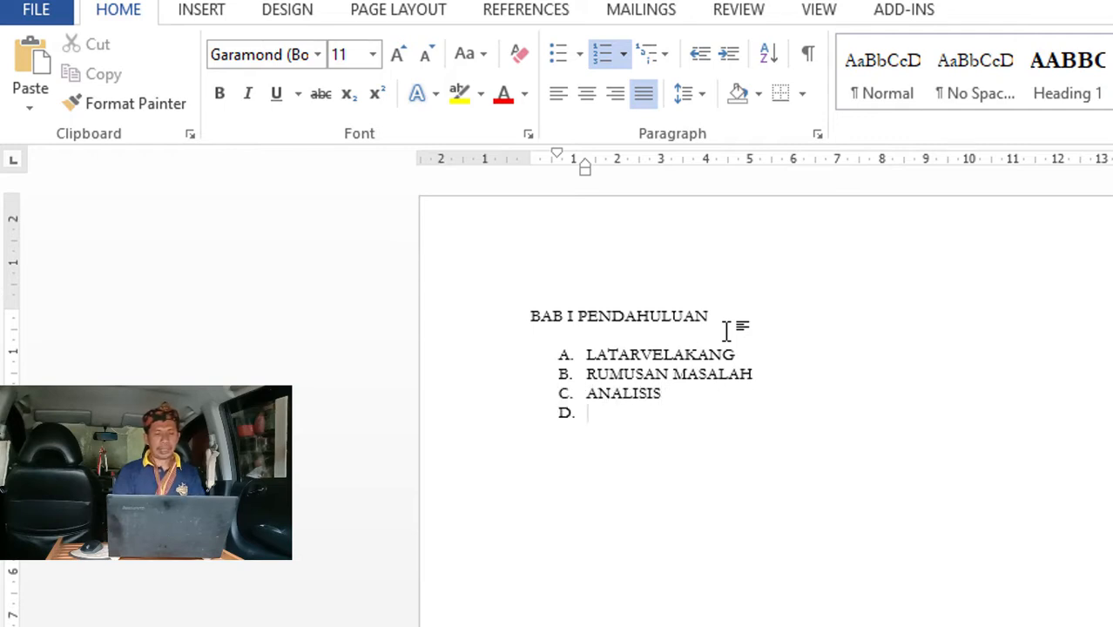
Correct the spelling of list item A to LATARBELAKANG.
click(657, 336)
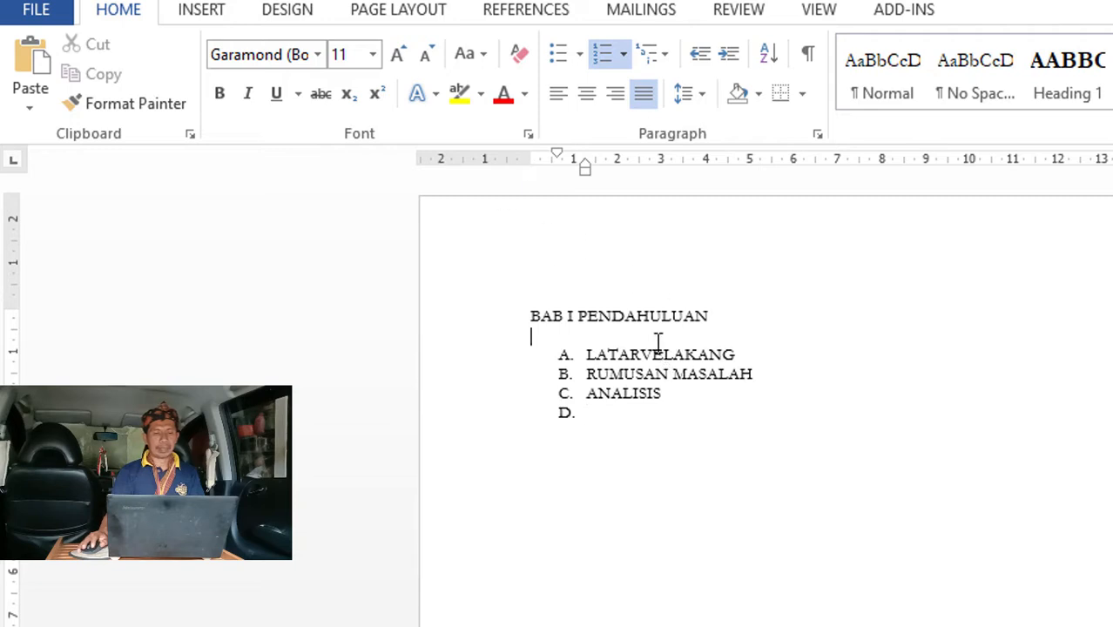
click(655, 354)
key(BackSpace)
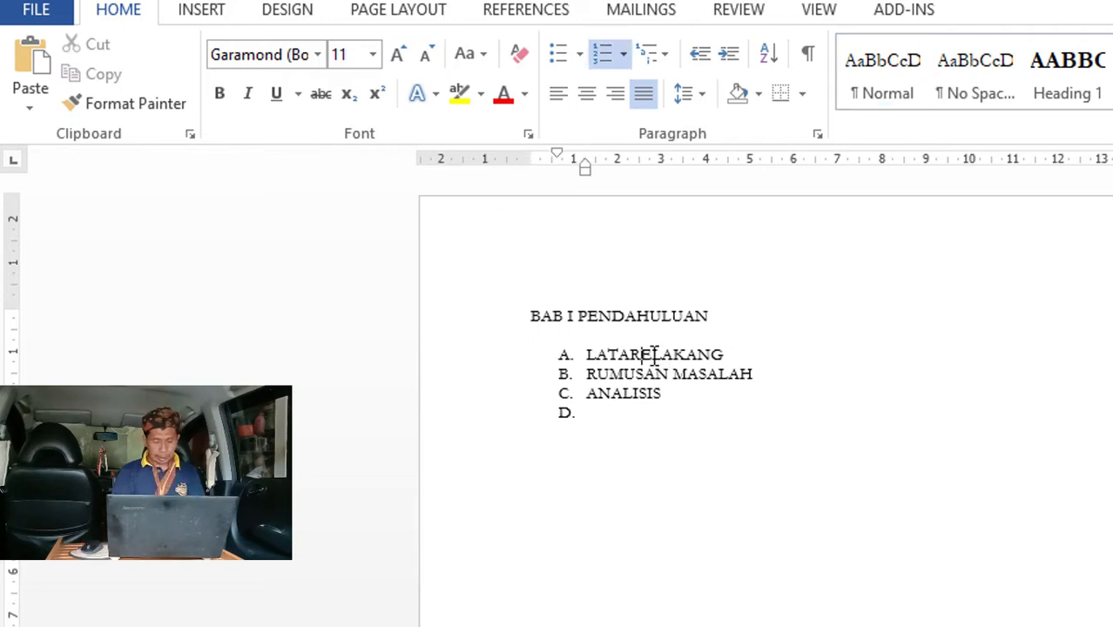
text(b)
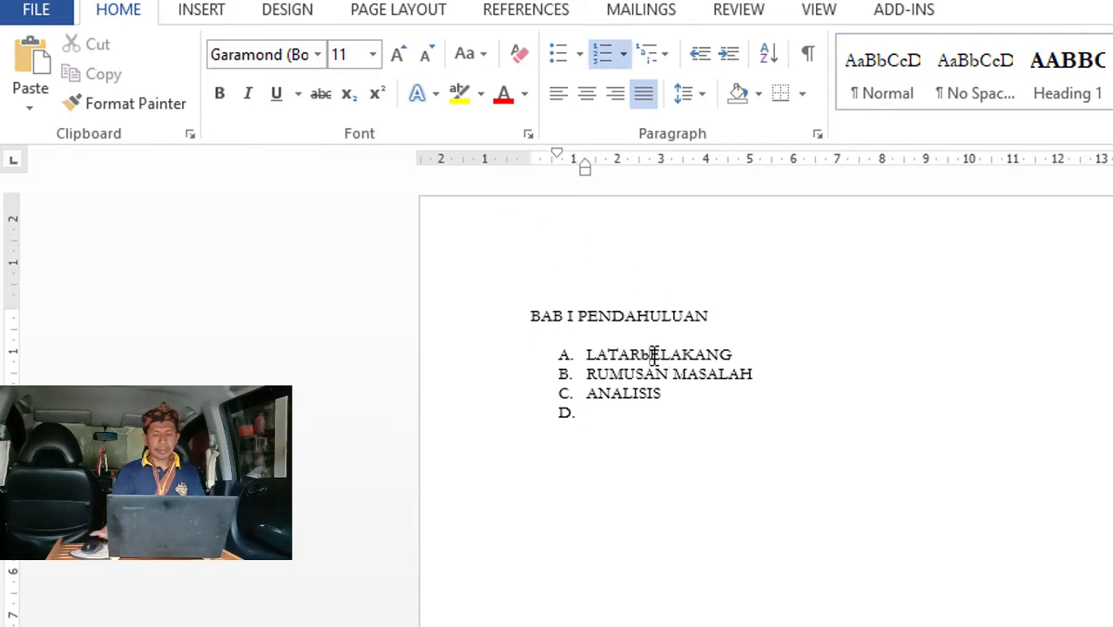
key(BackSpace)
text(B)
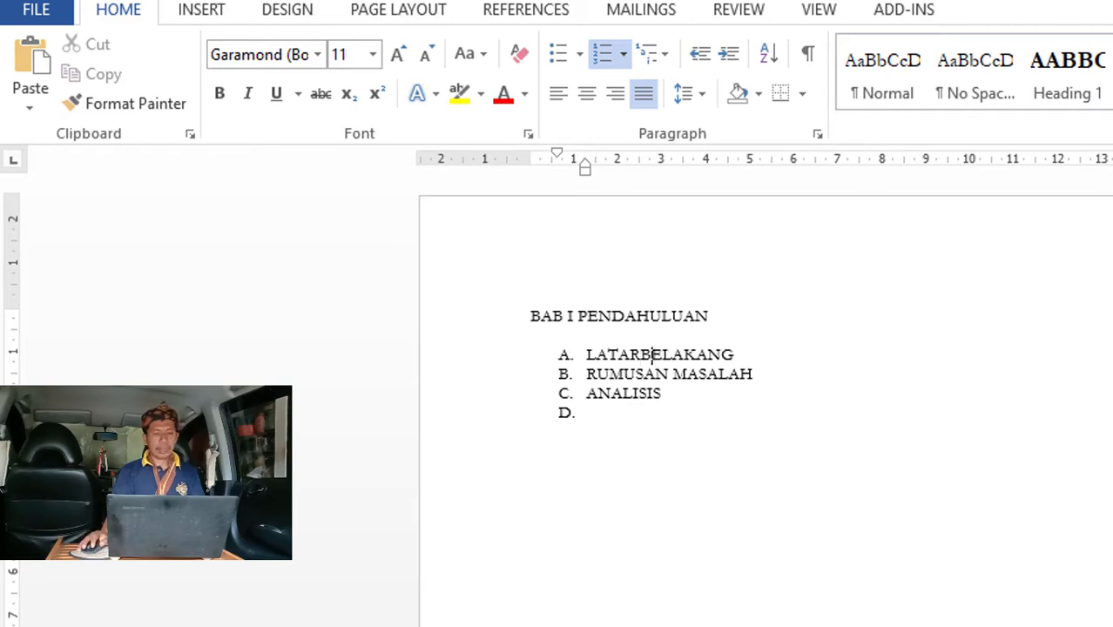
Enter PENUTUP as list item D.
key(alt+h)
key(7)
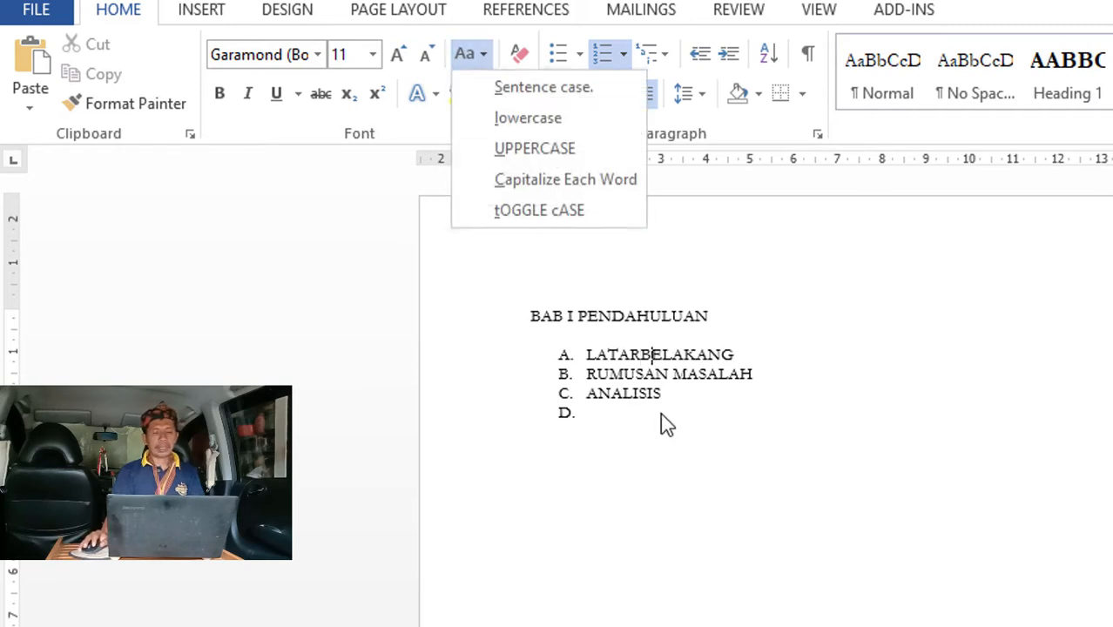
click(589, 410)
click(603, 417)
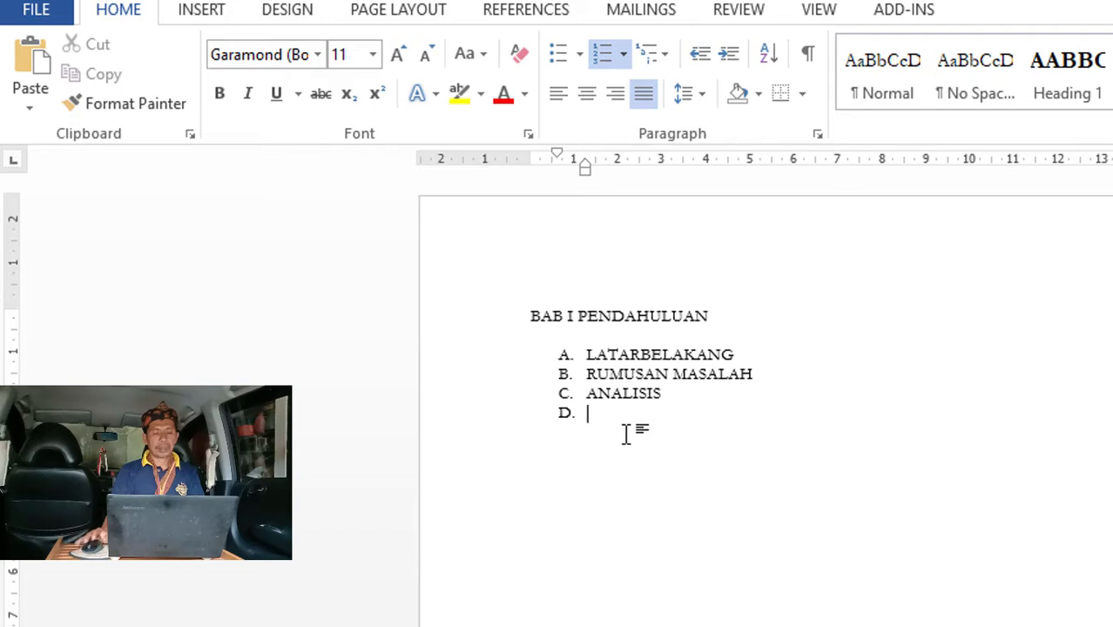
text(PENUTUI)
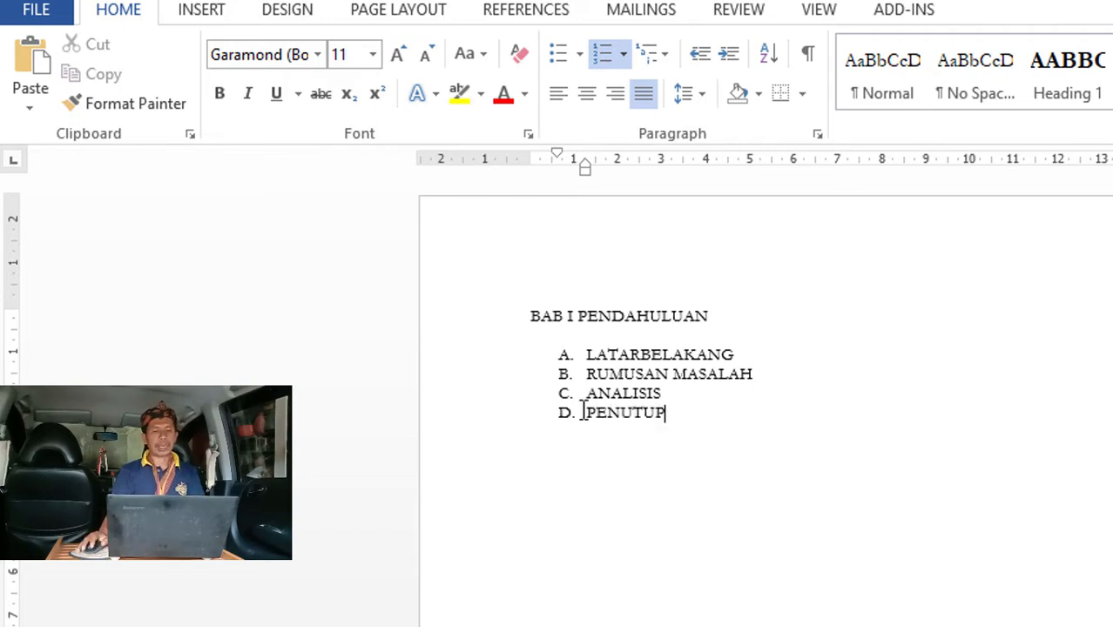
Center the heading BAB I PENDAHULUAN on the page.
click(482, 319)
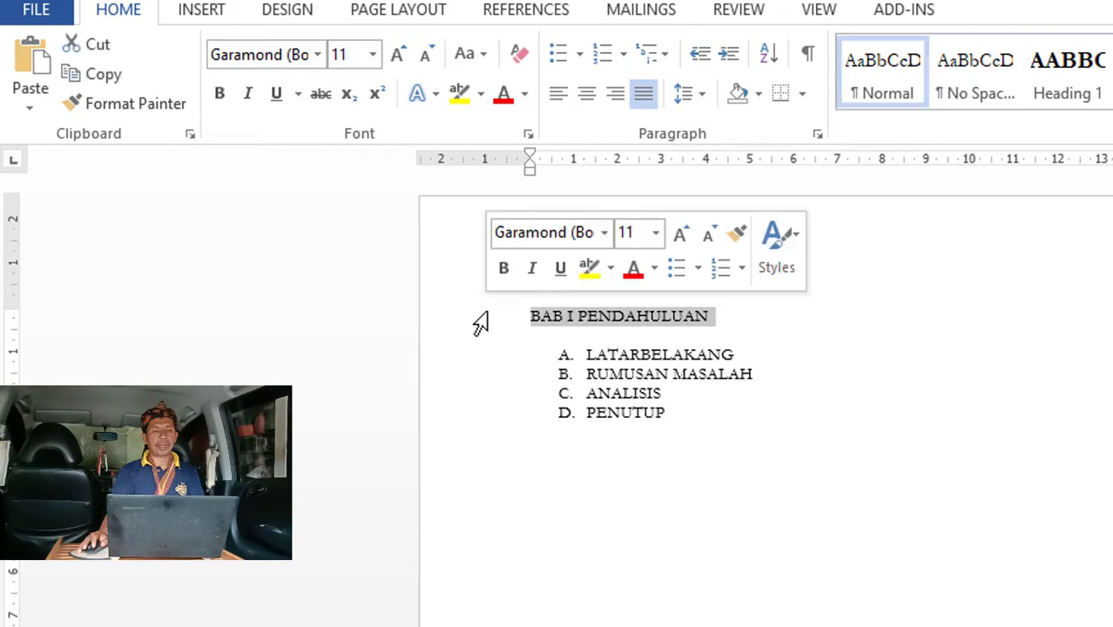
click(588, 96)
click(1007, 336)
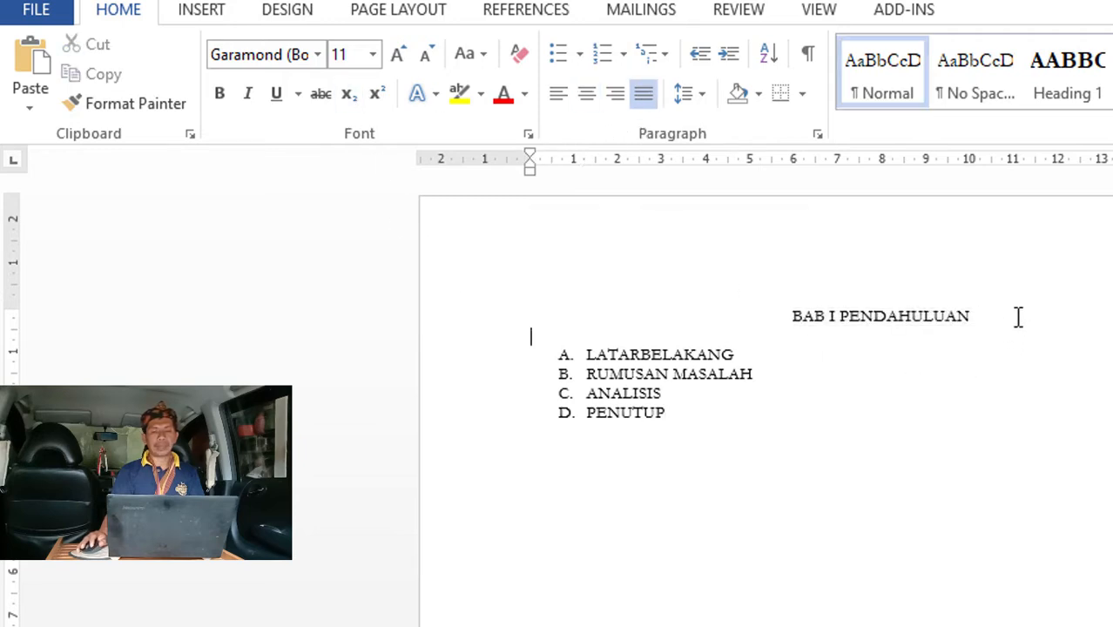
Add space between the heading and the list and write the placeholder line MENGAPA KITA DULU S S there.
key(Return)
key(Return)
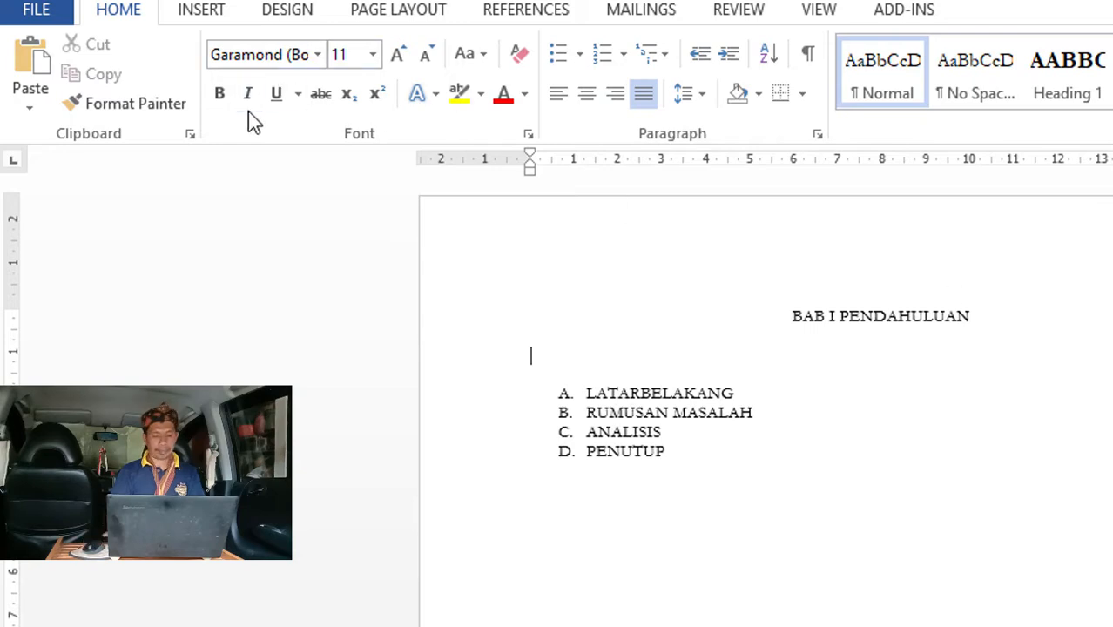
text(MENGAPA KITA DUL)
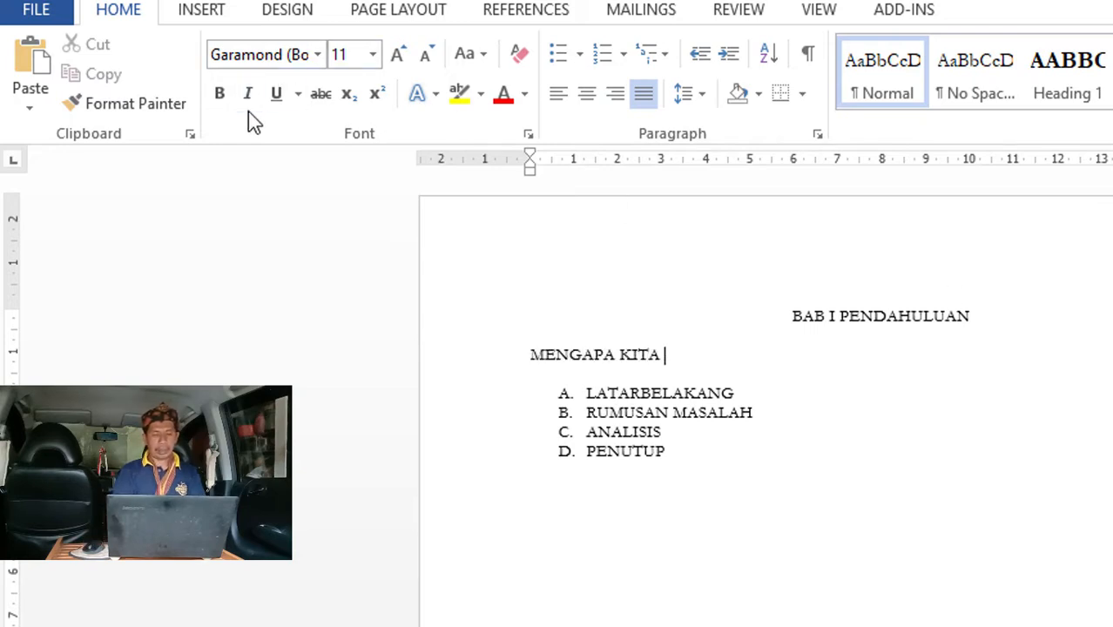
text(U S S)
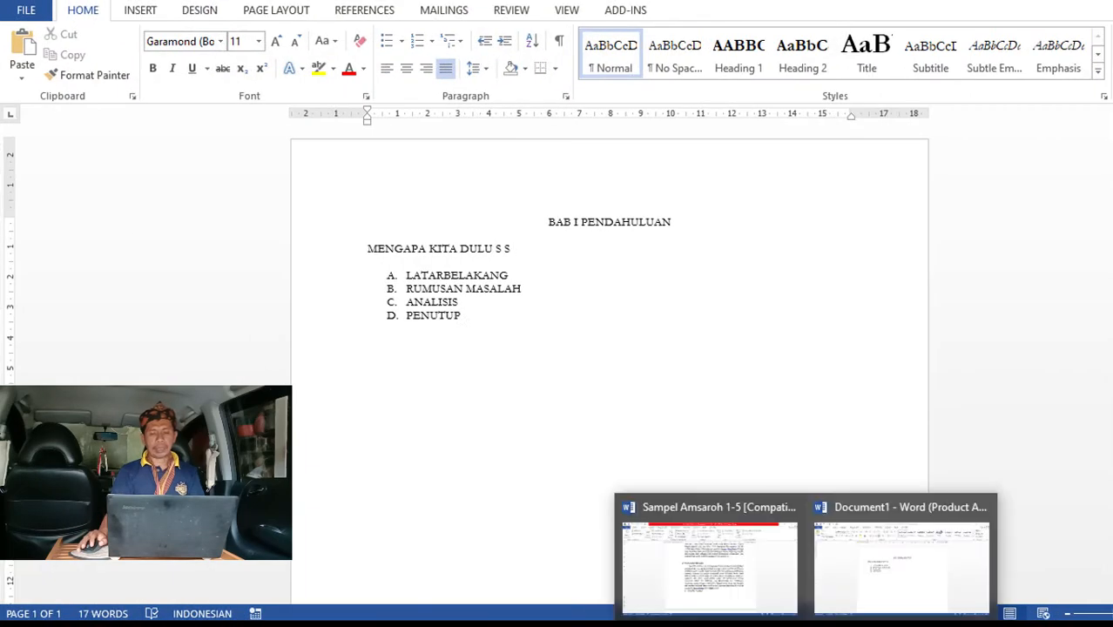
Switch to the Sampel Amsaroh 1-5 document and copy the Pembatasan Masalah passage from "intensitas membaca" to "kirinya yang mamp".
click(771, 584)
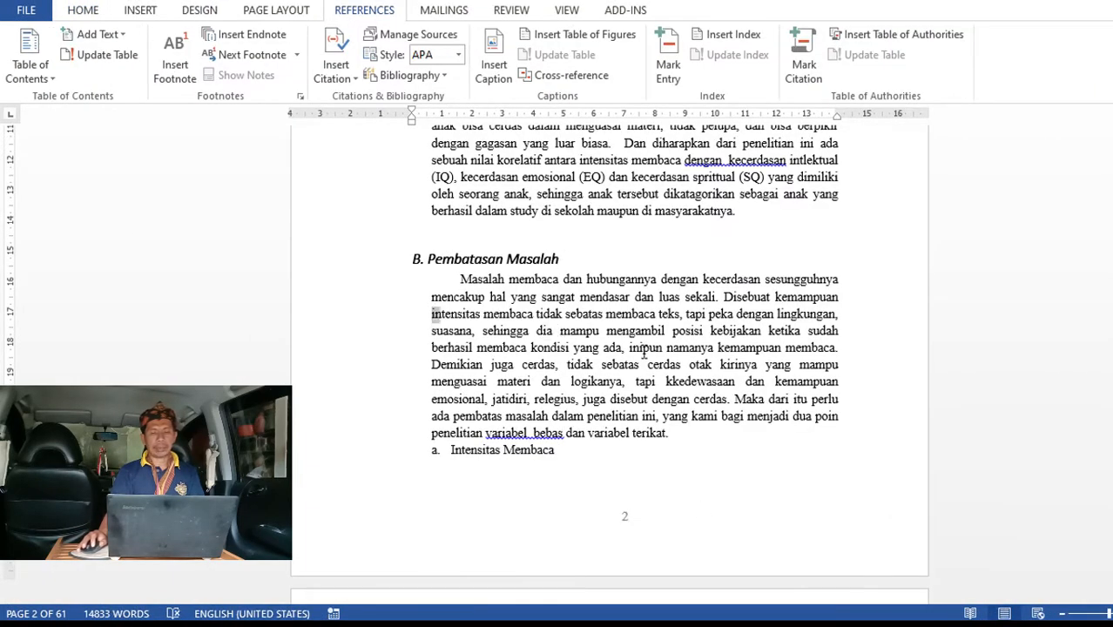
drag(433, 314, 836, 370)
key(ctrl+c)
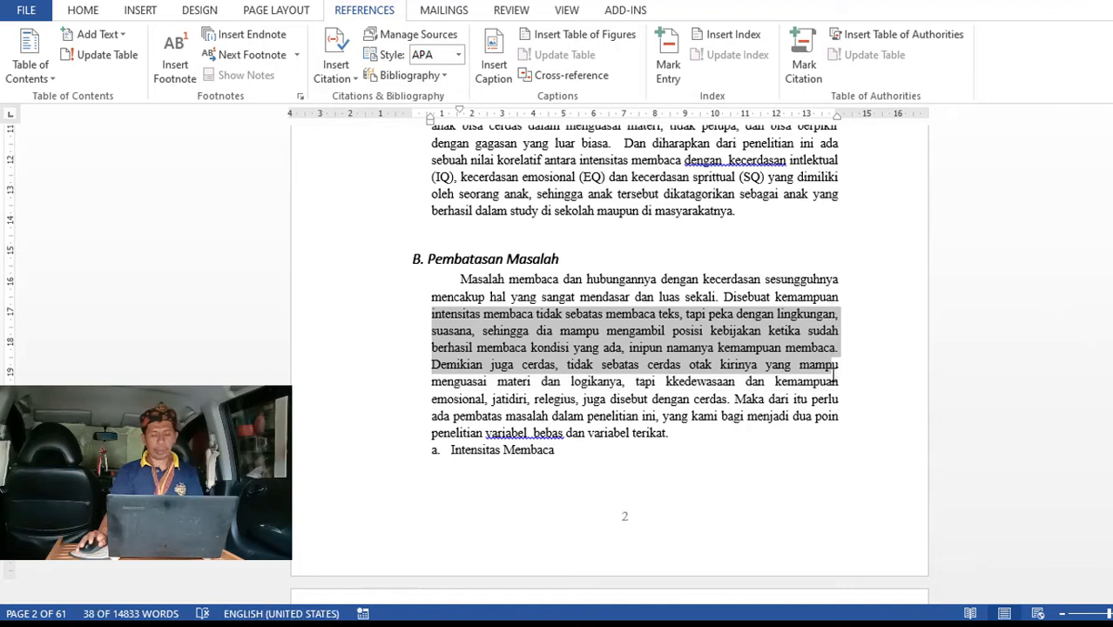
Return to Document1 and replace the placeholder line under the heading with the copied passage.
click(887, 573)
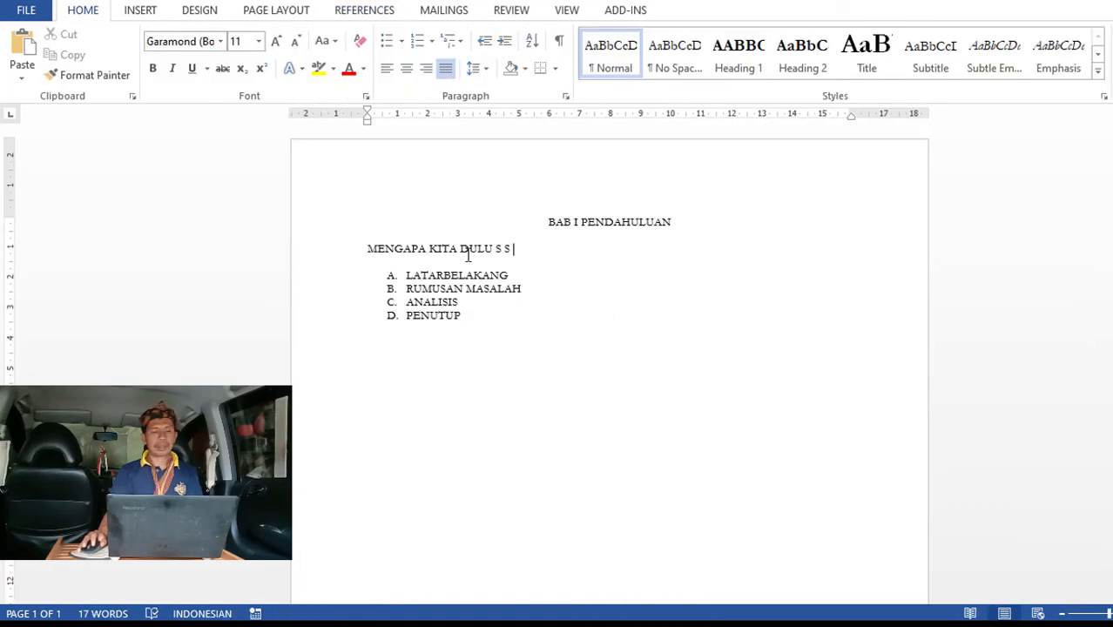
click(339, 260)
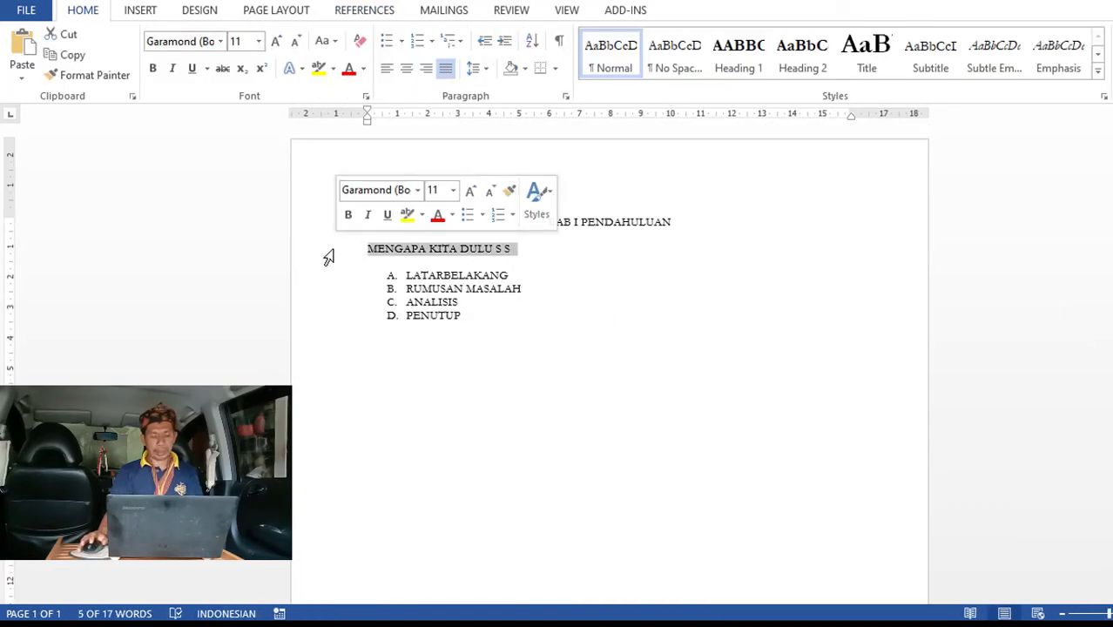
key(ctrl+v)
Give the pasted paragraph a first-line indent of about 1 cm.
double_click(310, 261)
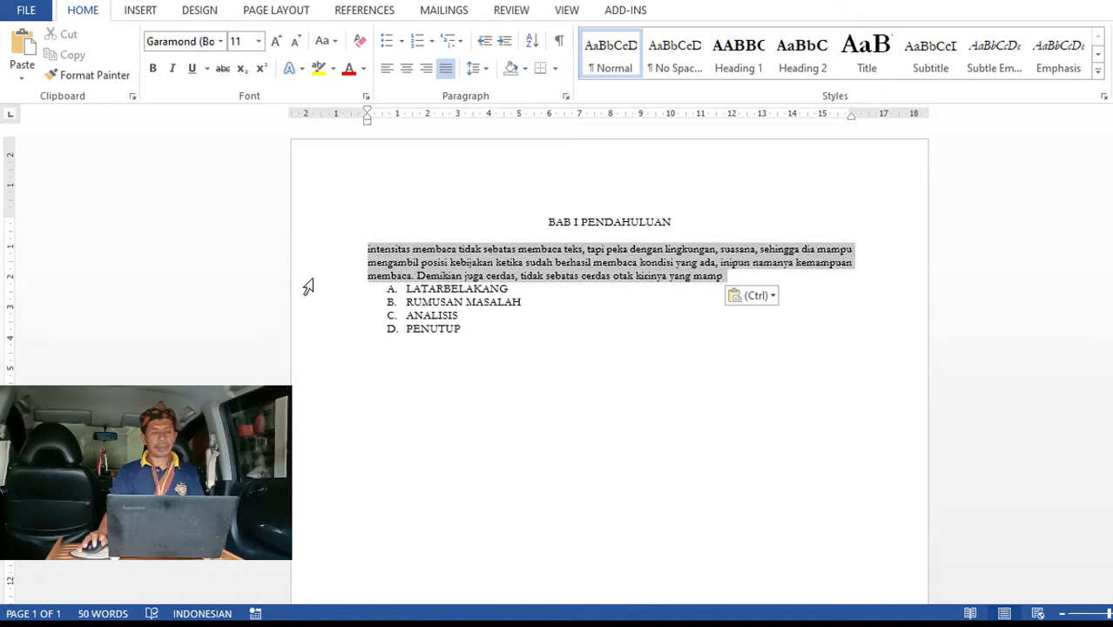
drag(369, 115, 399, 121)
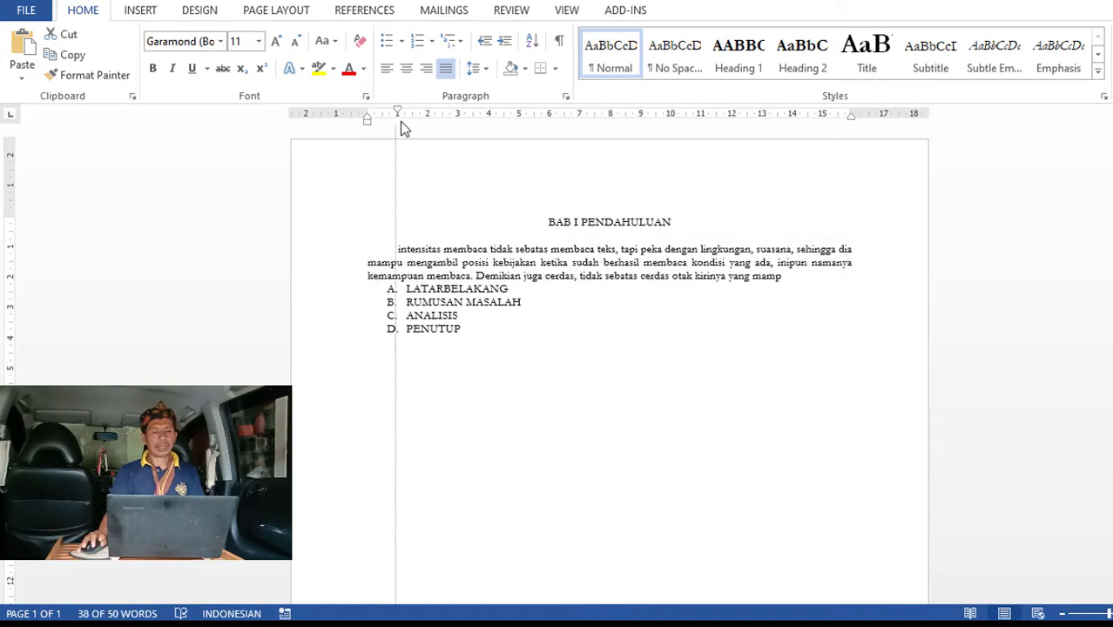
click(539, 331)
Shift the lettered list left to a text indent of about 0.7 cm and make the chapter heading and list bold.
drag(322, 290, 319, 331)
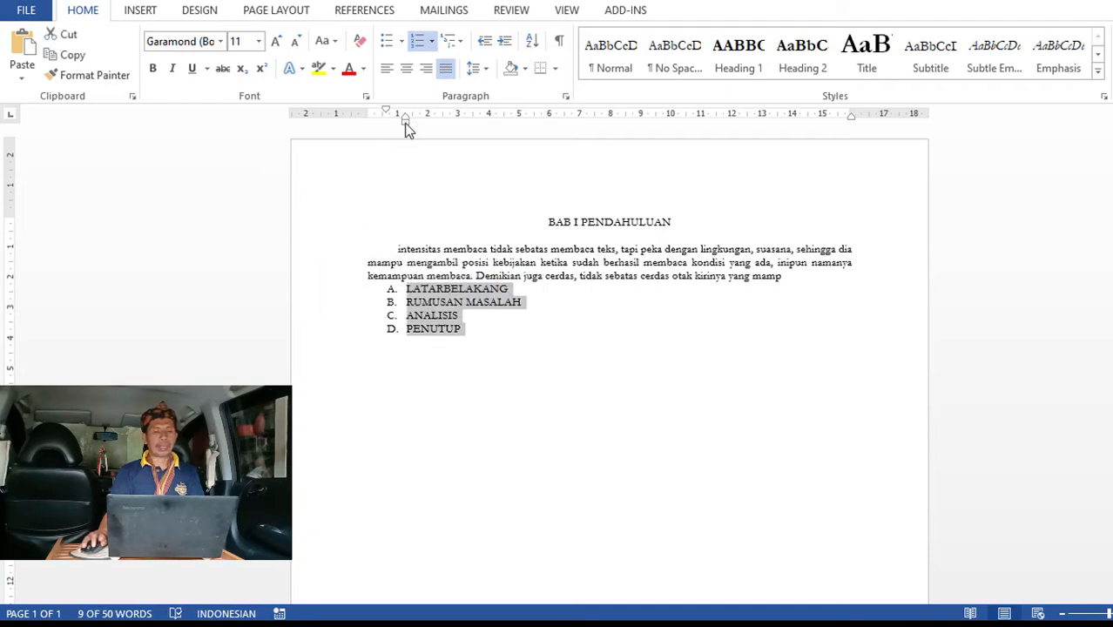
drag(404, 123, 390, 134)
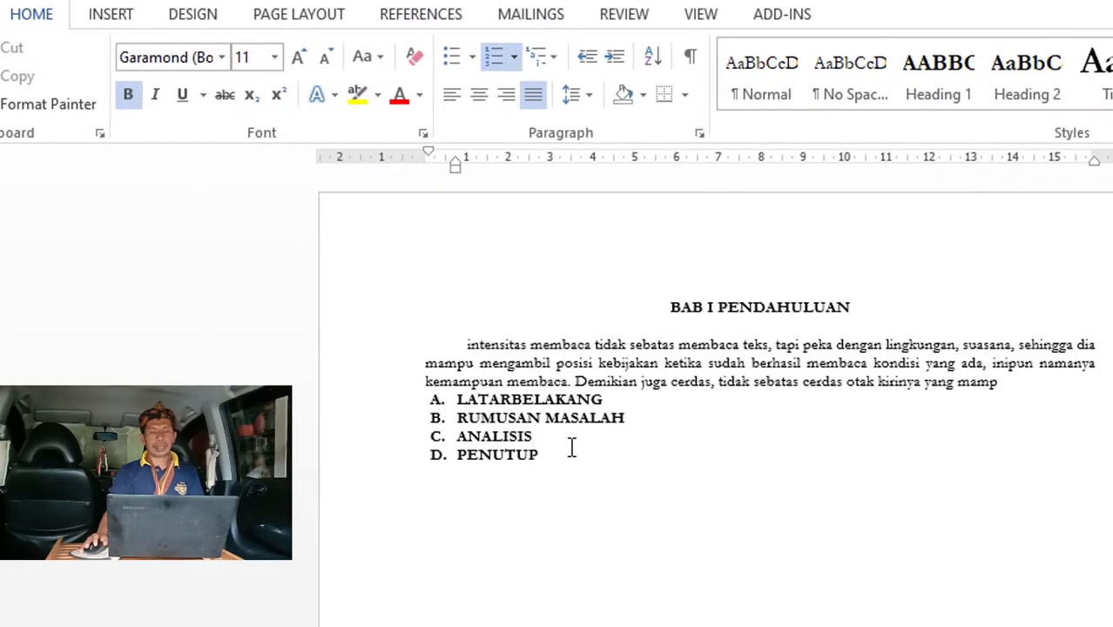
drag(356, 406, 348, 485)
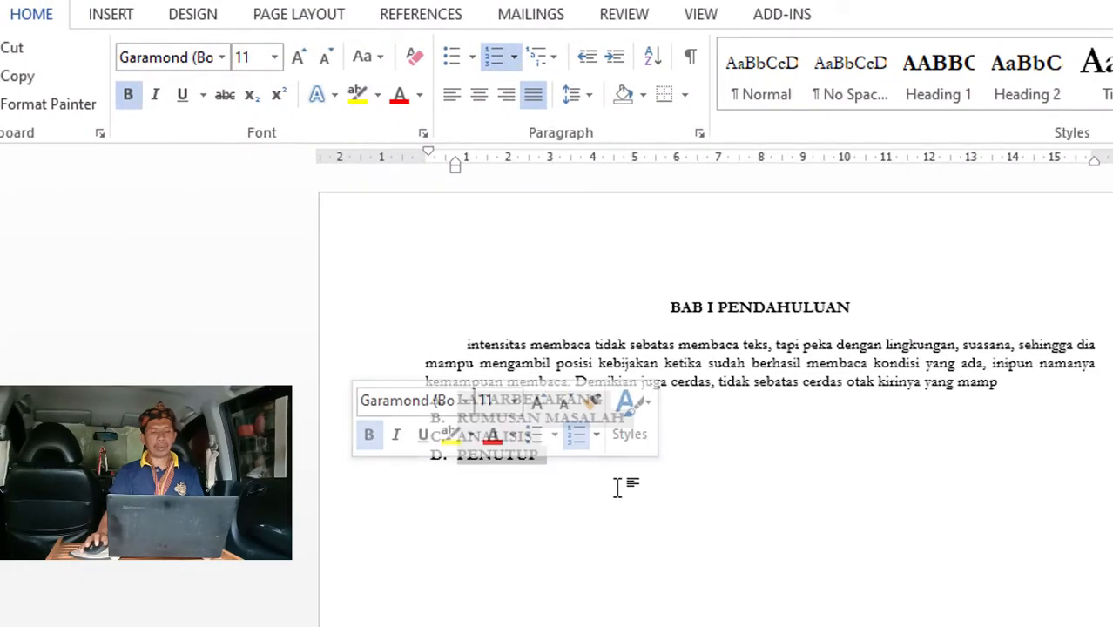
Insert two blank lines between the introductory paragraph and the lettered list.
click(1010, 389)
key(Return)
key(Return)
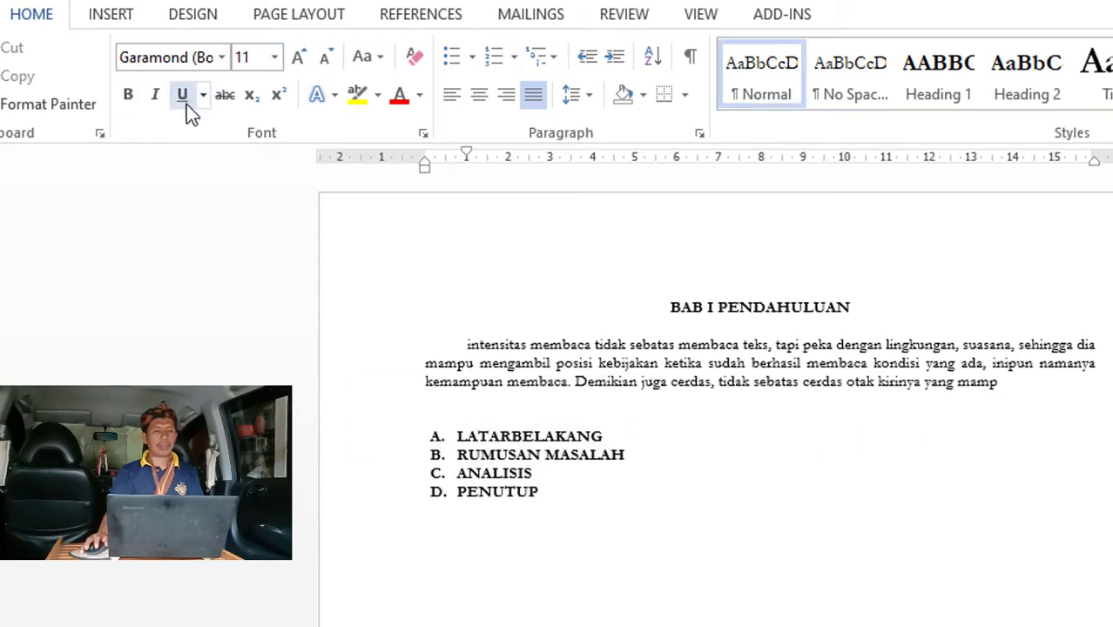
click(514, 59)
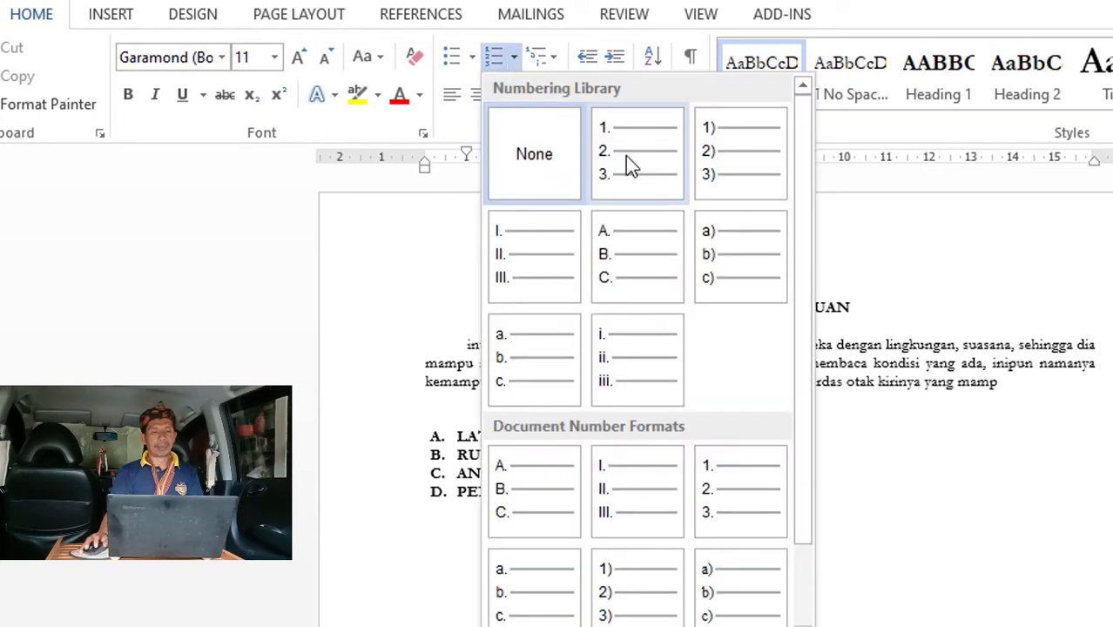
click(636, 289)
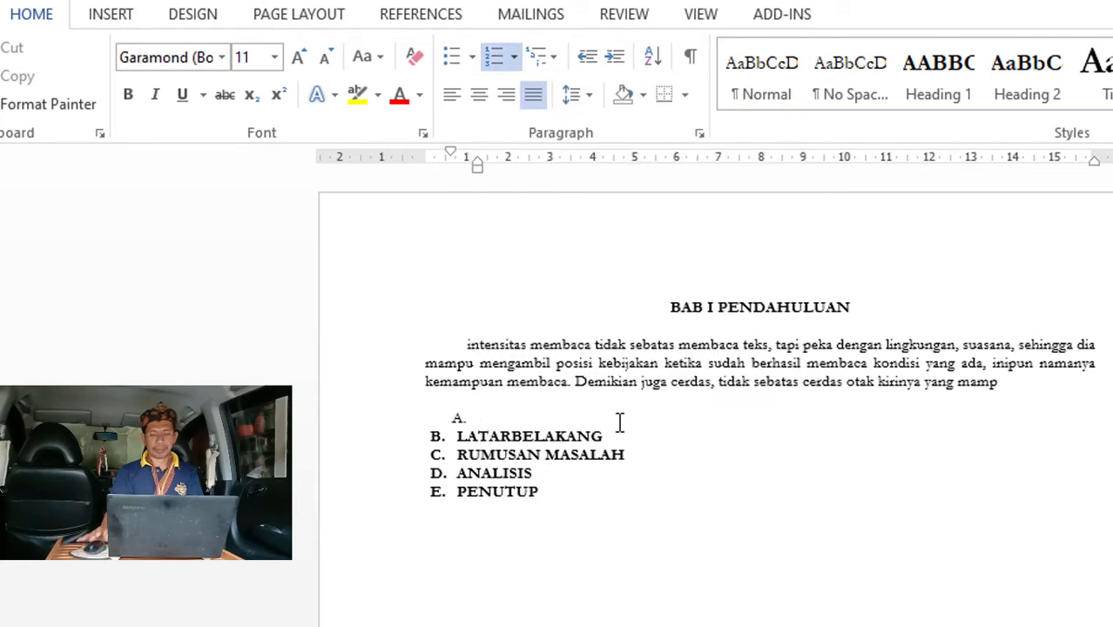
key(ctrl+z)
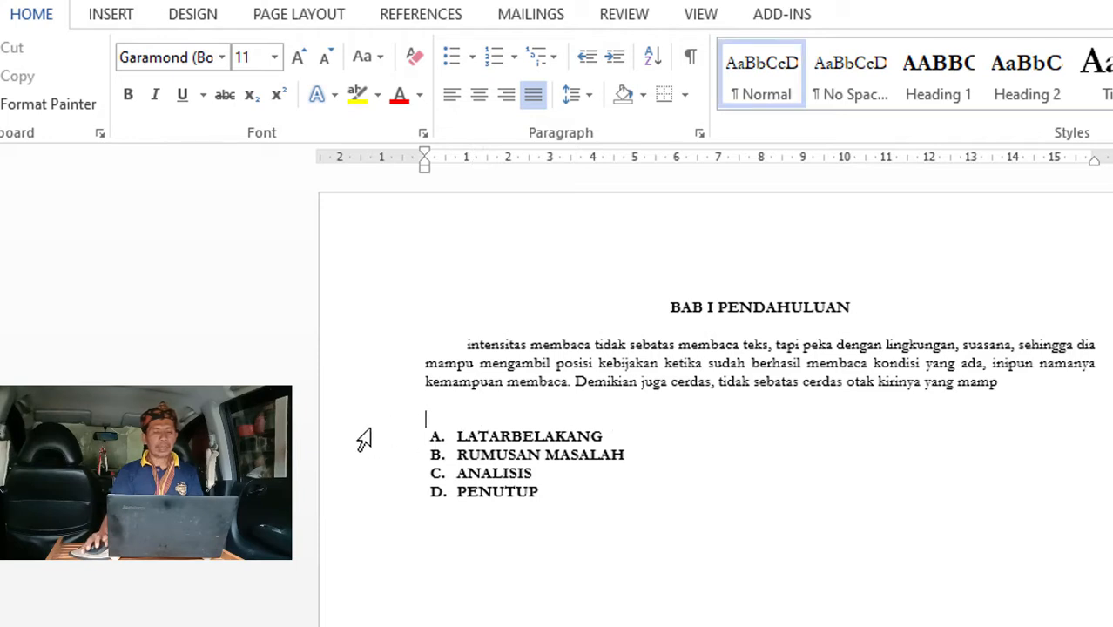
Change the numbering of the four-item list to the 1. 2. 3. format.
drag(362, 437, 358, 541)
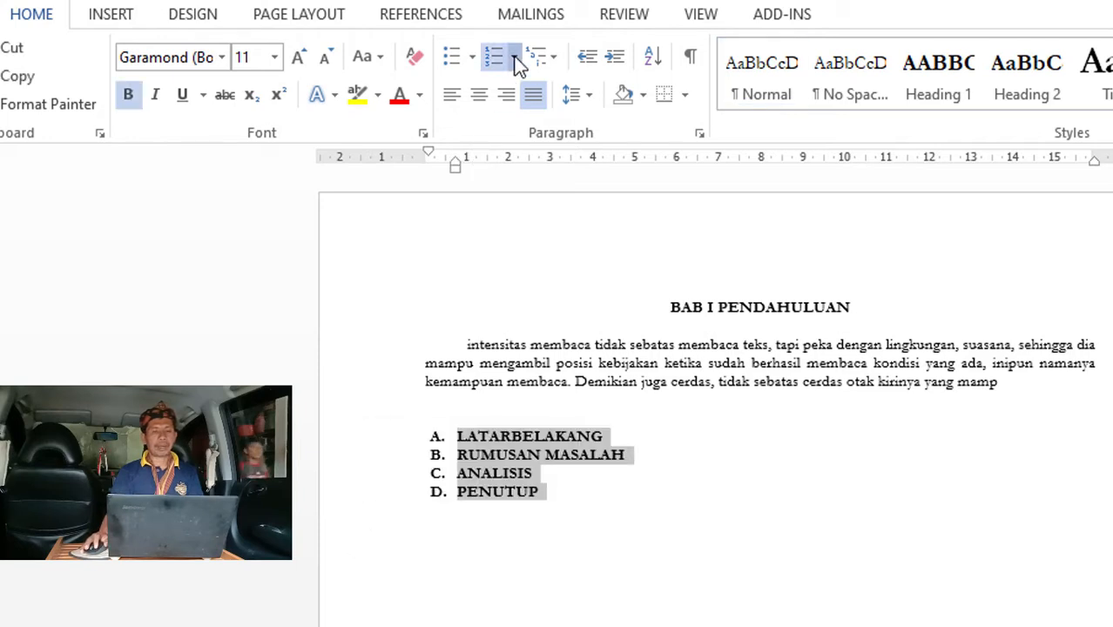
click(514, 58)
click(651, 309)
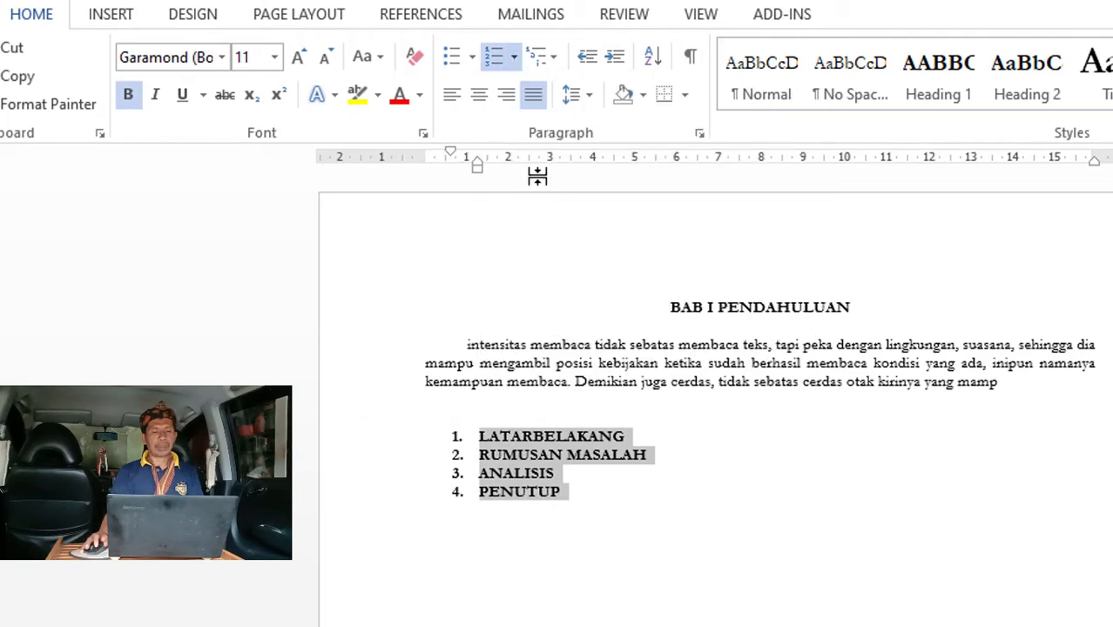
Set the list's numbering to the A. B. C. format and move its text indent to about 0.7 cm.
click(515, 57)
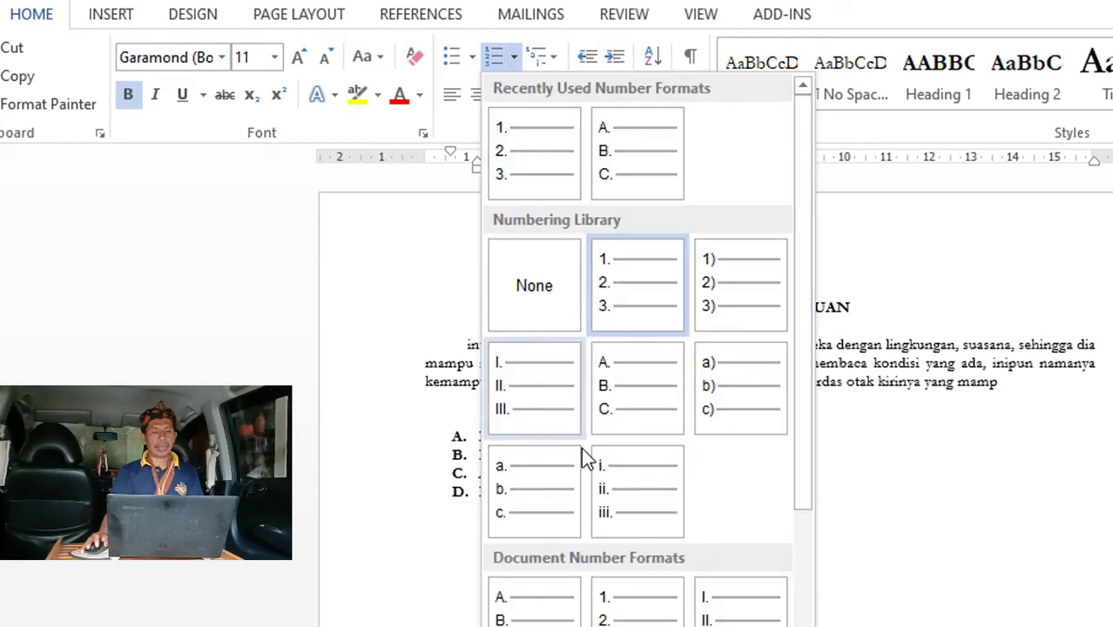
click(650, 393)
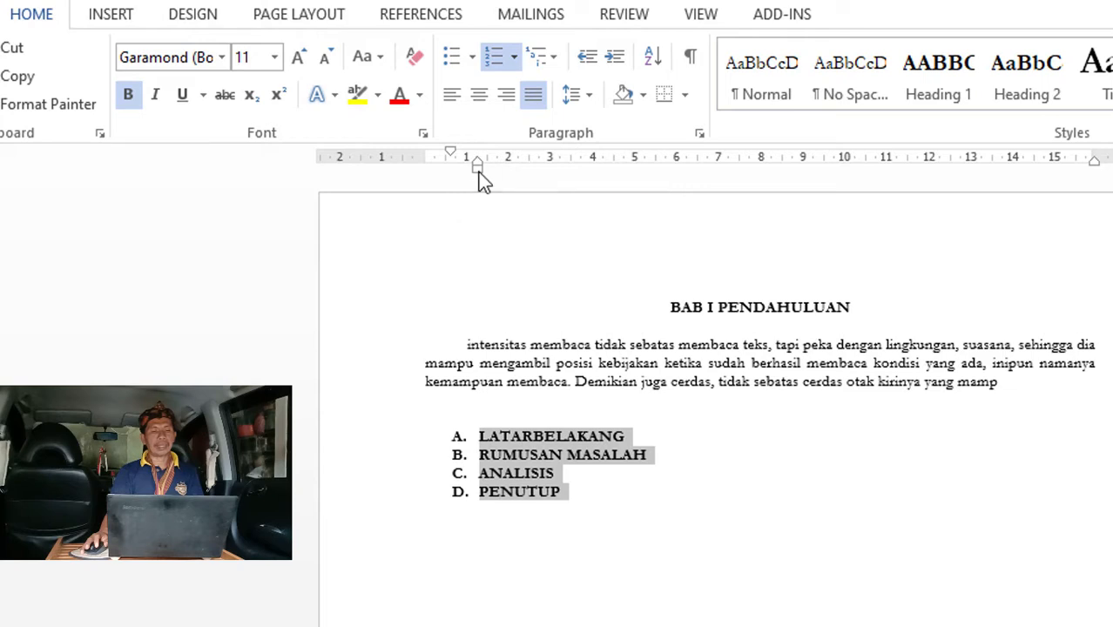
drag(479, 168, 455, 186)
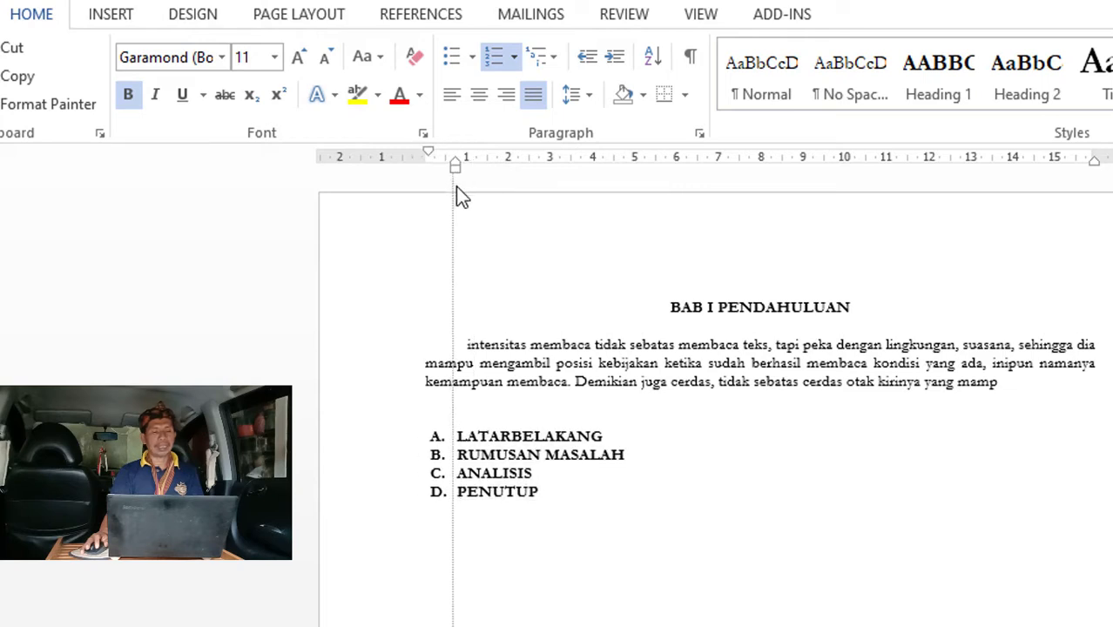
Add an unnumbered line reading MEMEMEMENENEENENNENEN under LATARBELAKANG, followed by a blank line.
click(635, 436)
click(636, 436)
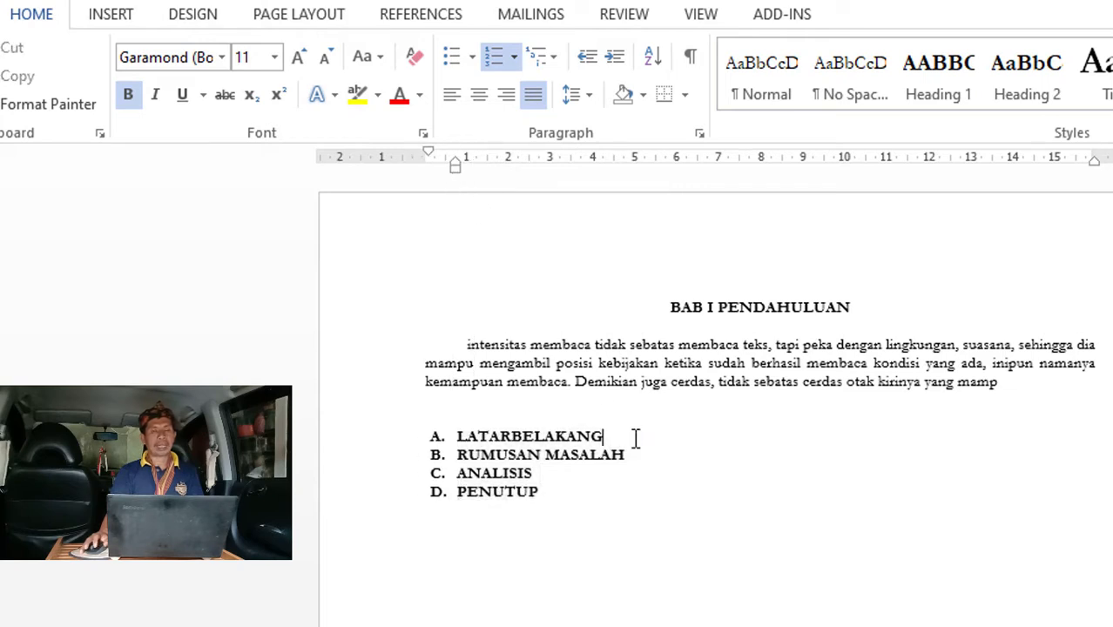
key(Return)
key(BackSpace)
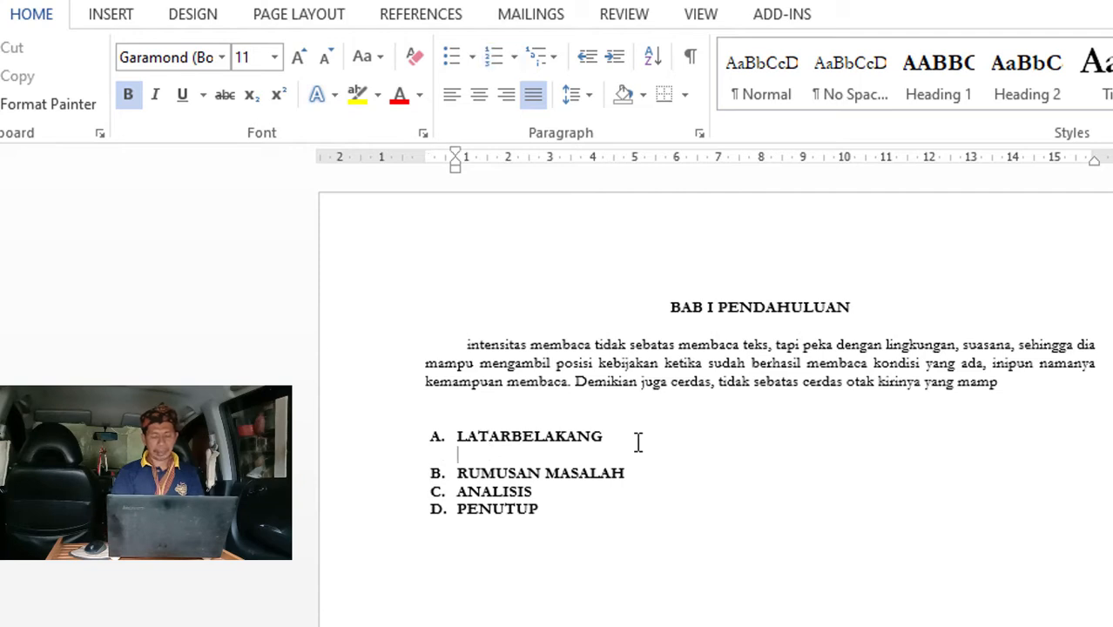
text(MEMEMEMENENEE)
text(NENNENEN)
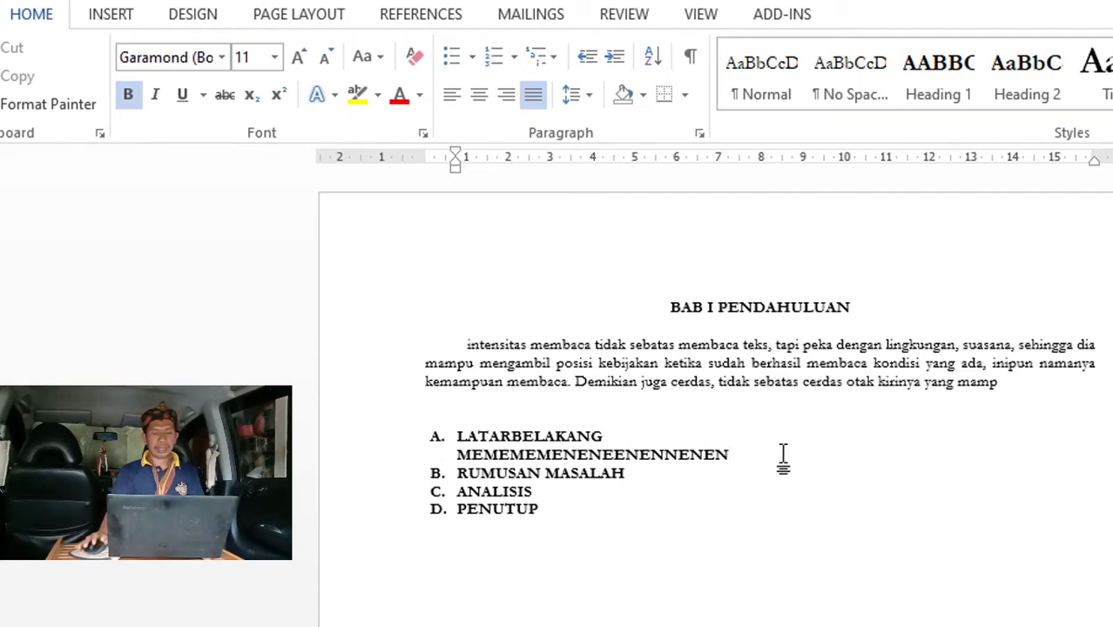
key(Return)
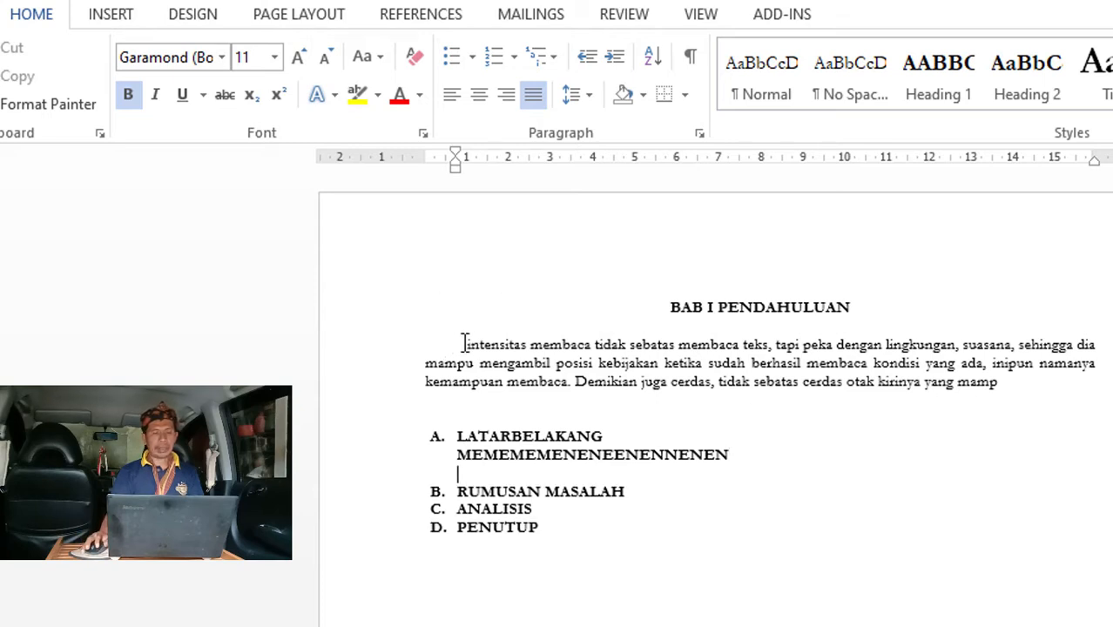
Replace the placeholder line under LATARBELAKANG with a copy of the introductory paragraph and remove the copy's list lettering.
drag(464, 342, 1088, 385)
key(ctrl+c)
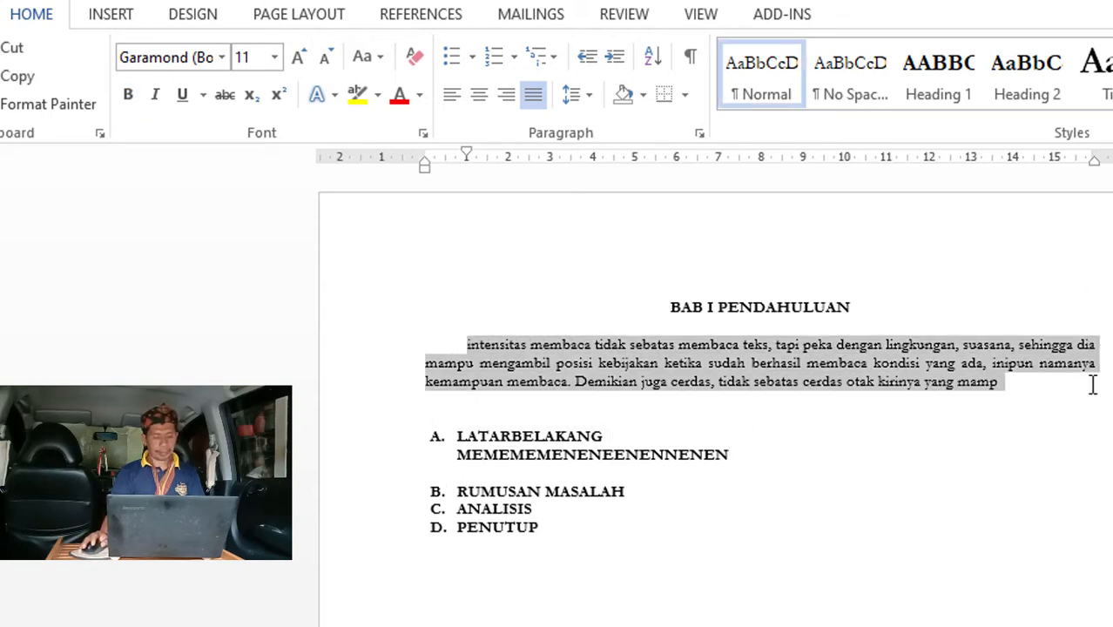
click(320, 453)
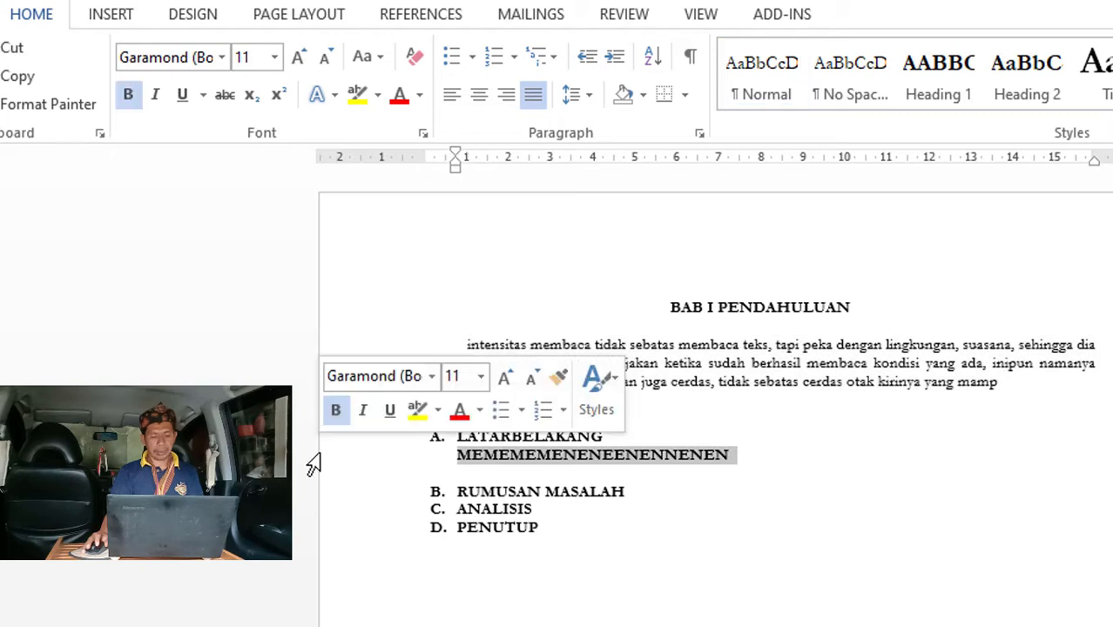
key(ctrl+v)
click(477, 460)
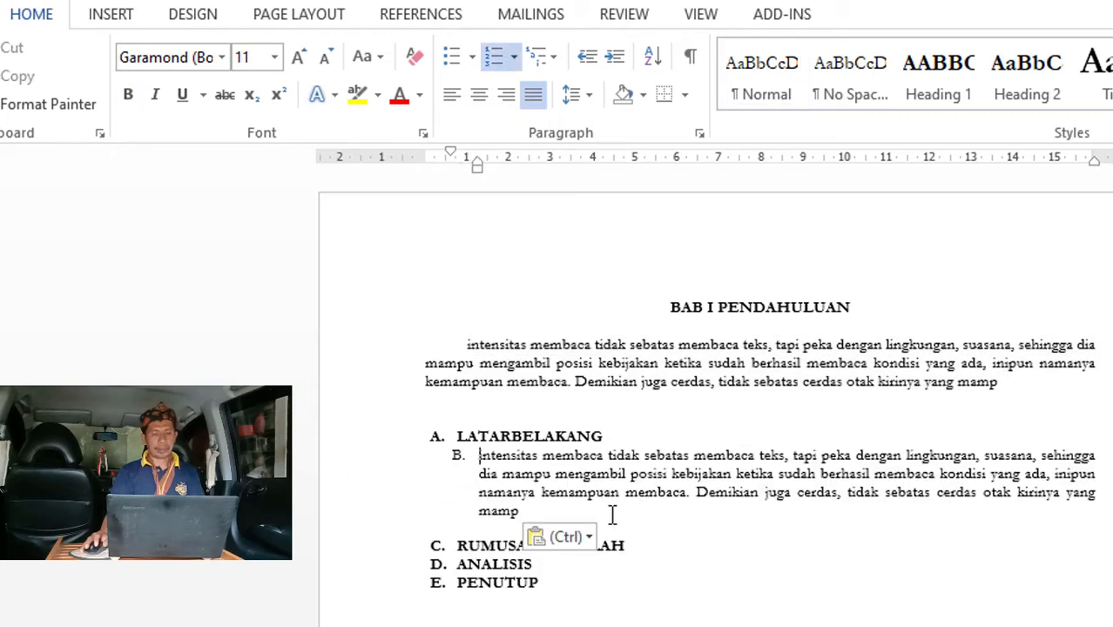
key(BackSpace)
key(BackSpace)
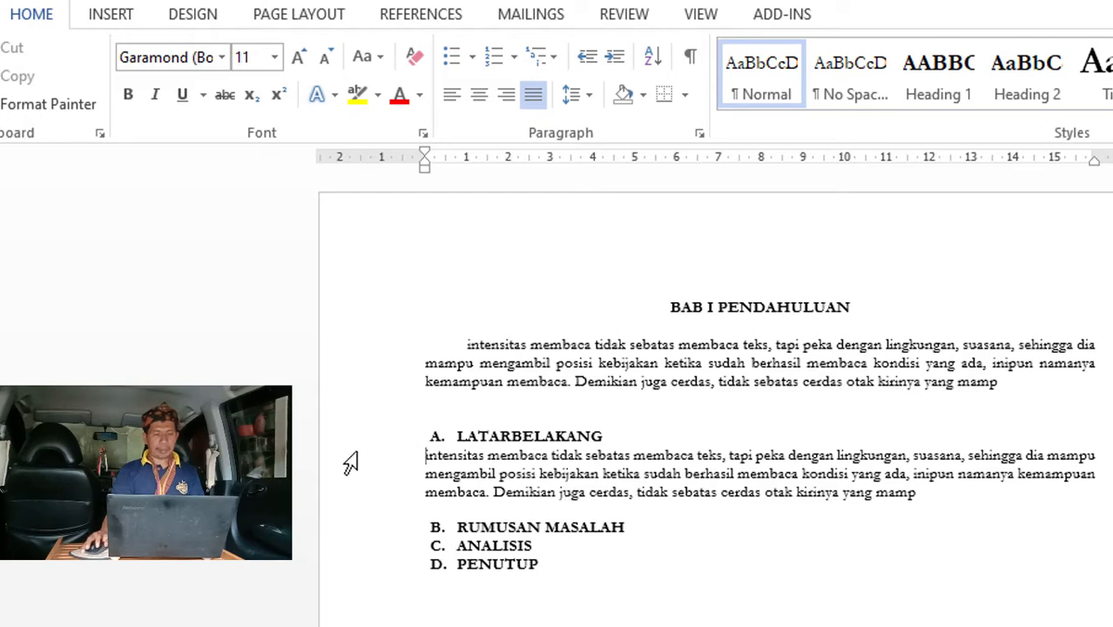
Indent the paragraph under LATARBELAKANG by about 0.7 cm, with its first line starting at about 1.7 cm.
drag(349, 457, 341, 501)
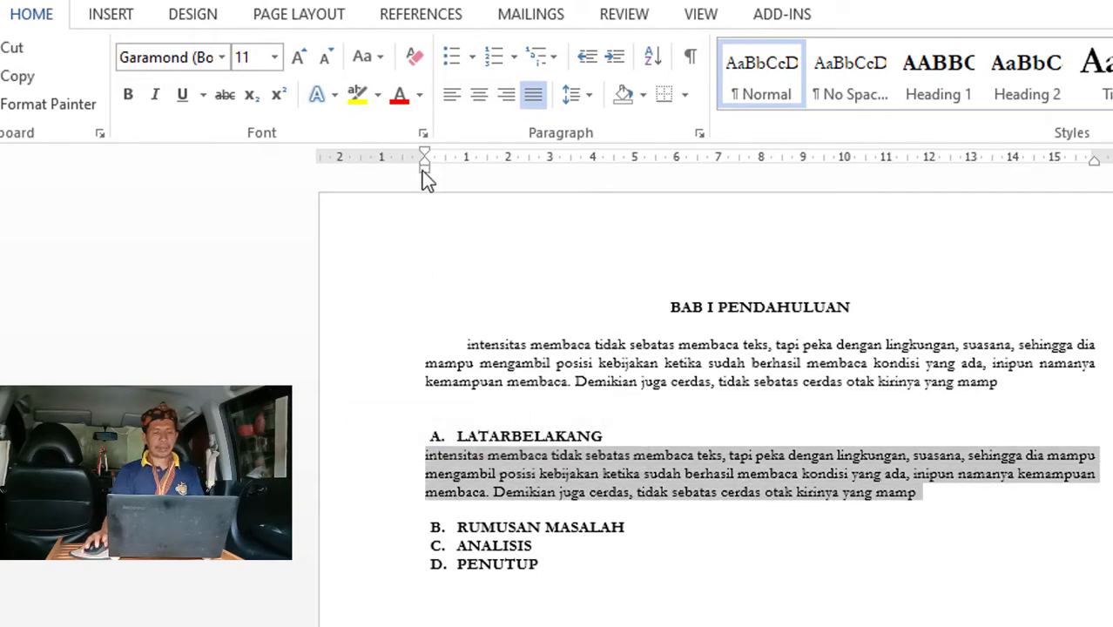
drag(424, 169, 457, 195)
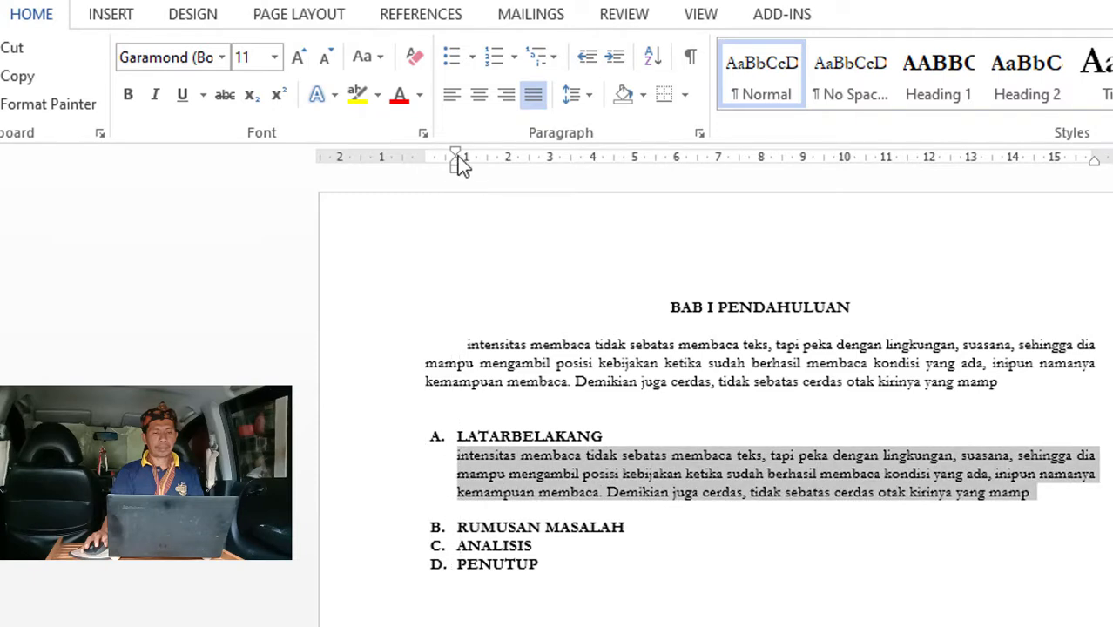
mouse_move(457, 155)
mouse_down()
mouse_move(512, 174)
mouse_move(497, 169)
mouse_up()
click(682, 474)
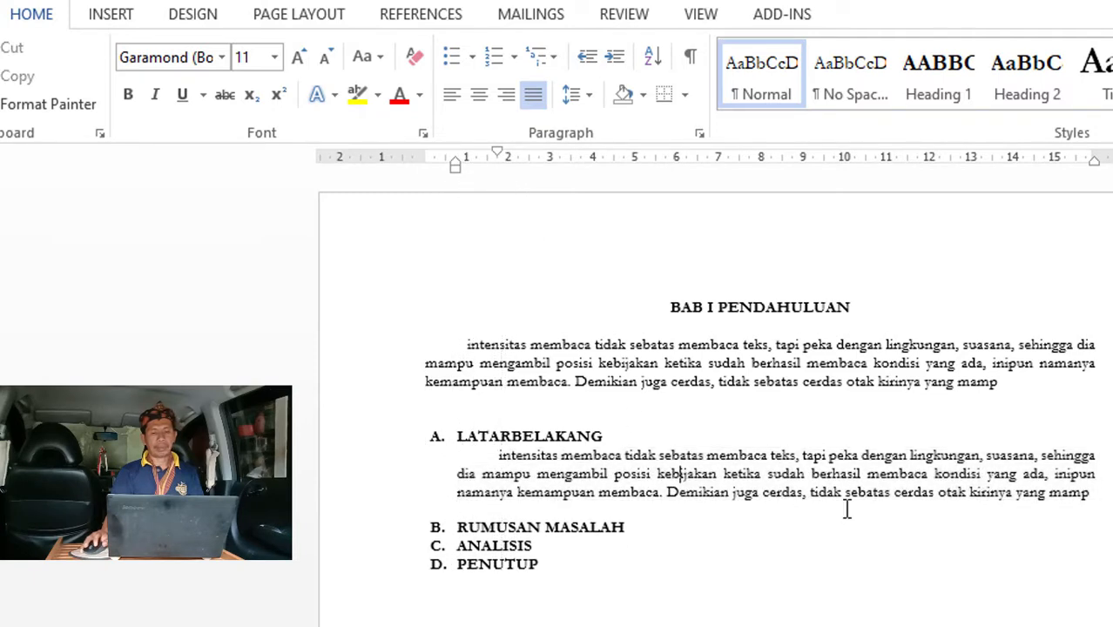
Examine the lettered section headings and the description of the Table of Contents command.
click(355, 437)
click(373, 529)
click(372, 564)
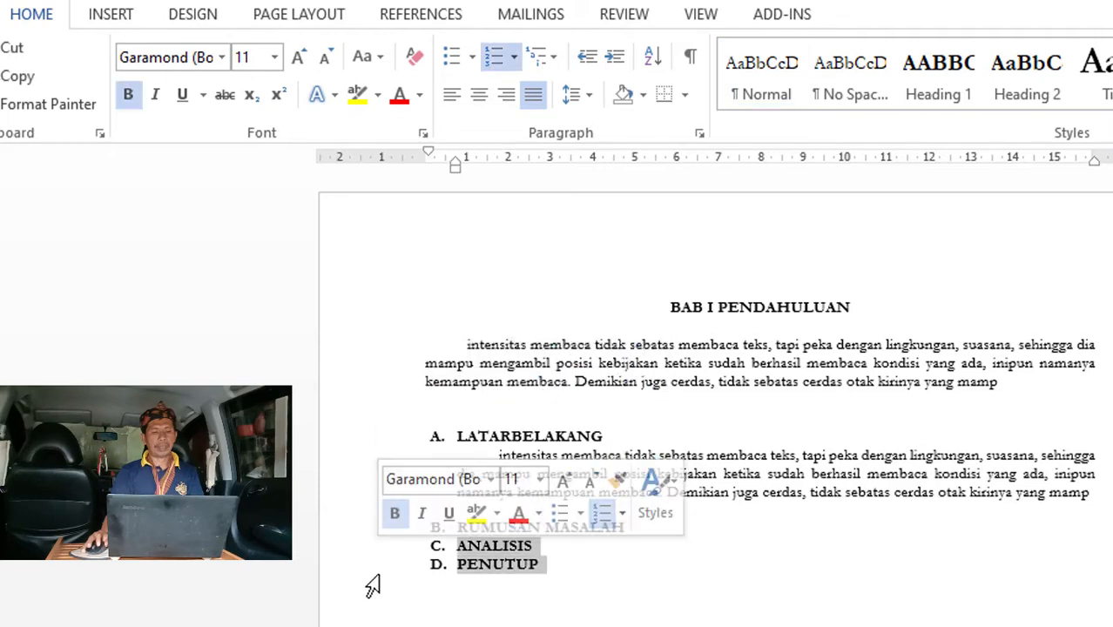
click(664, 609)
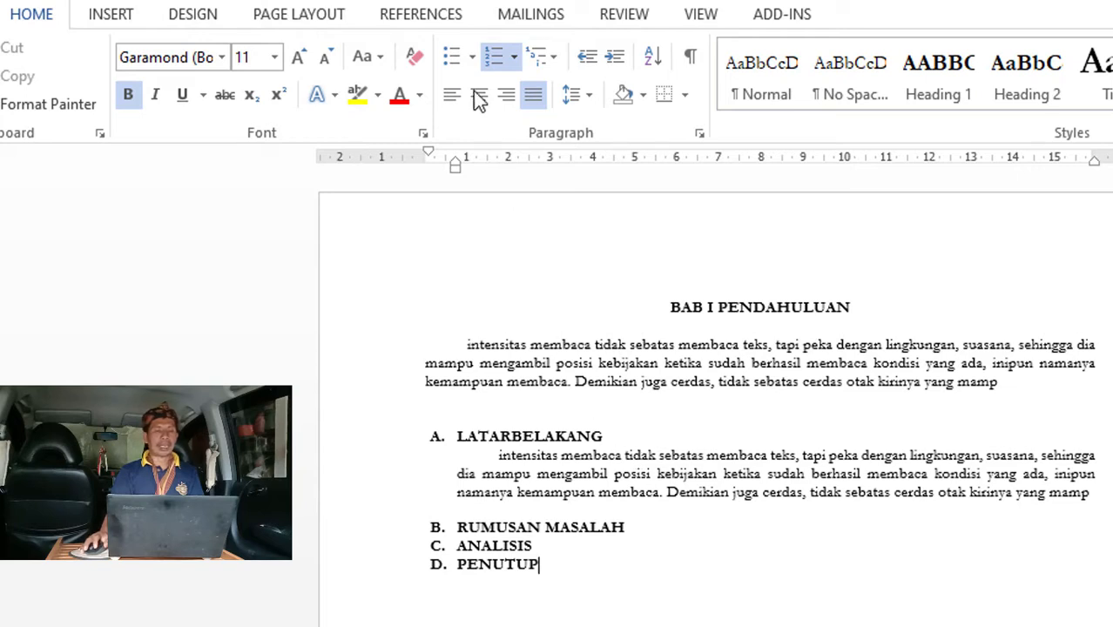
click(440, 14)
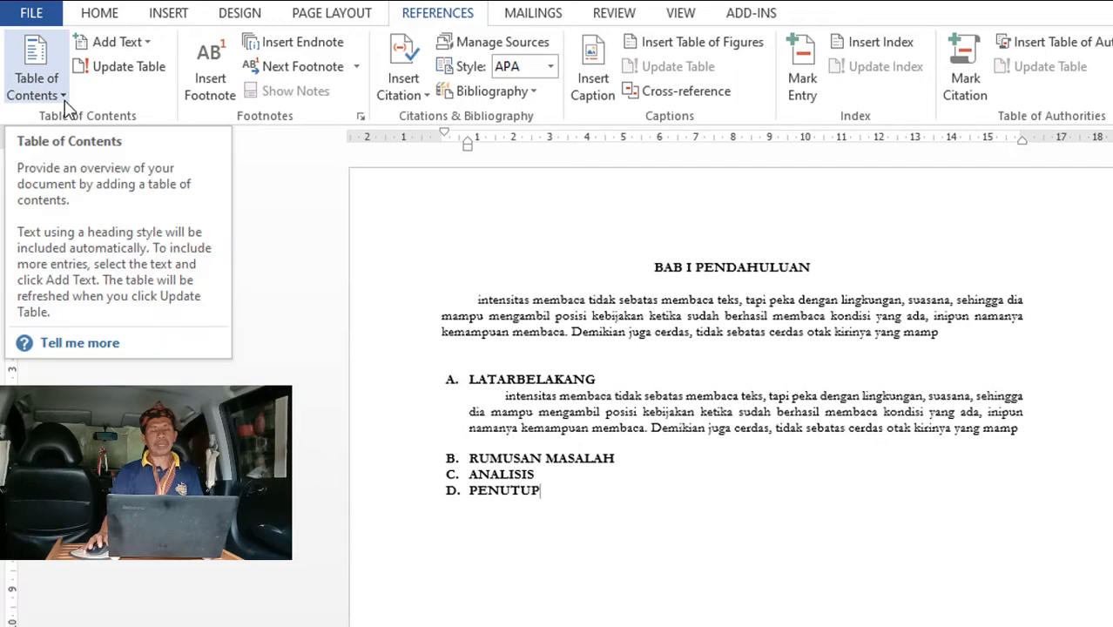
click(393, 391)
drag(400, 462, 399, 499)
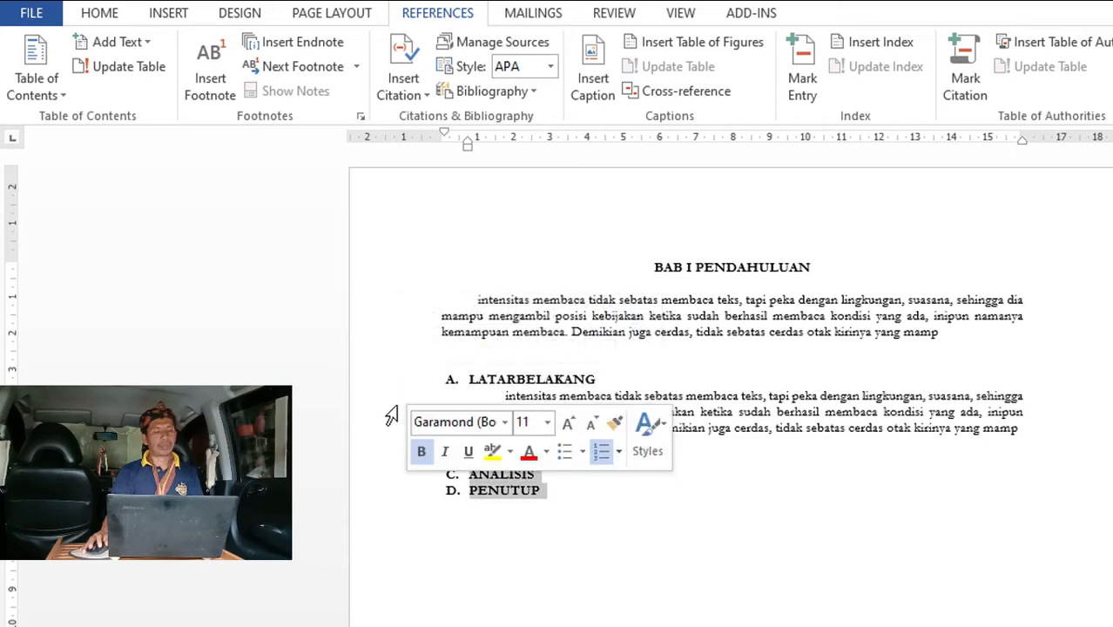
click(390, 383)
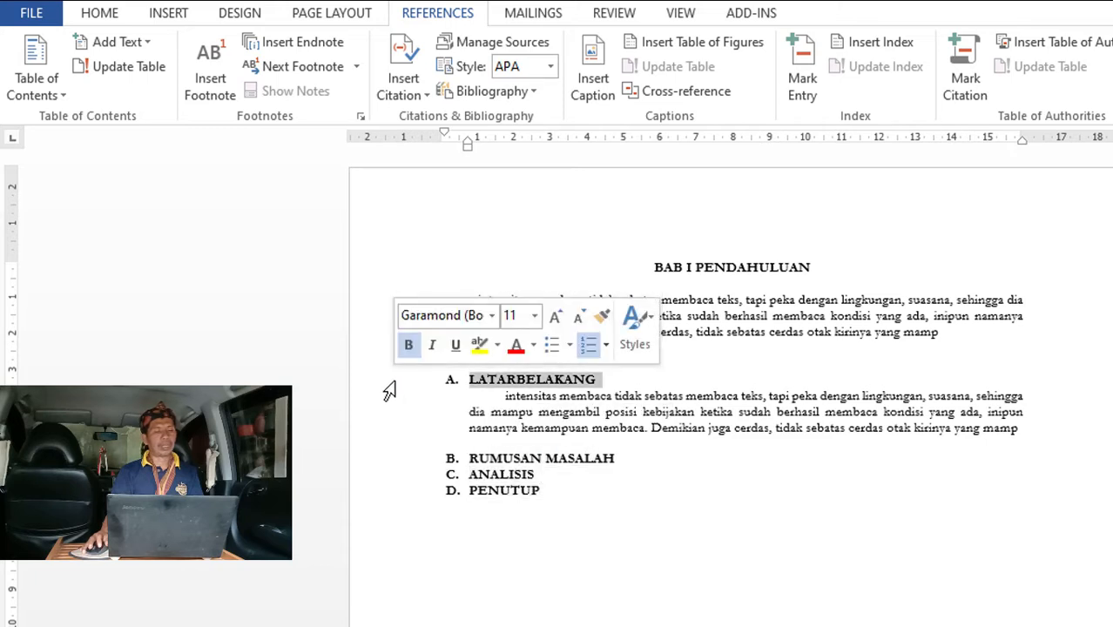
click(805, 409)
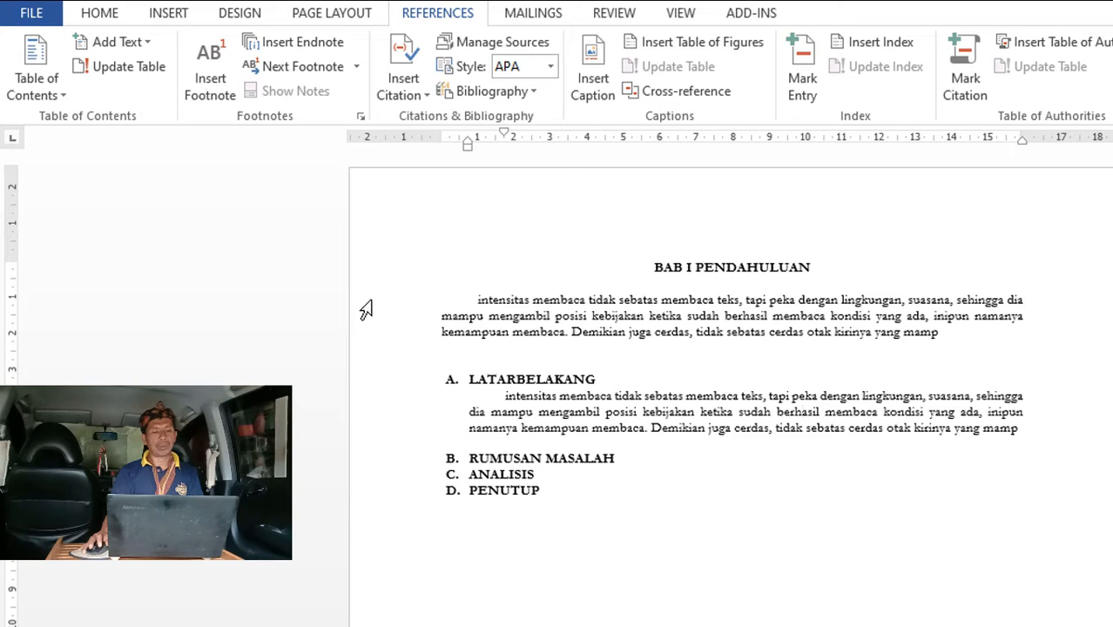
Delete the whole sample chapter, from the BAB I PENDAHULUAN heading through the PENUTUP item.
drag(372, 274, 432, 540)
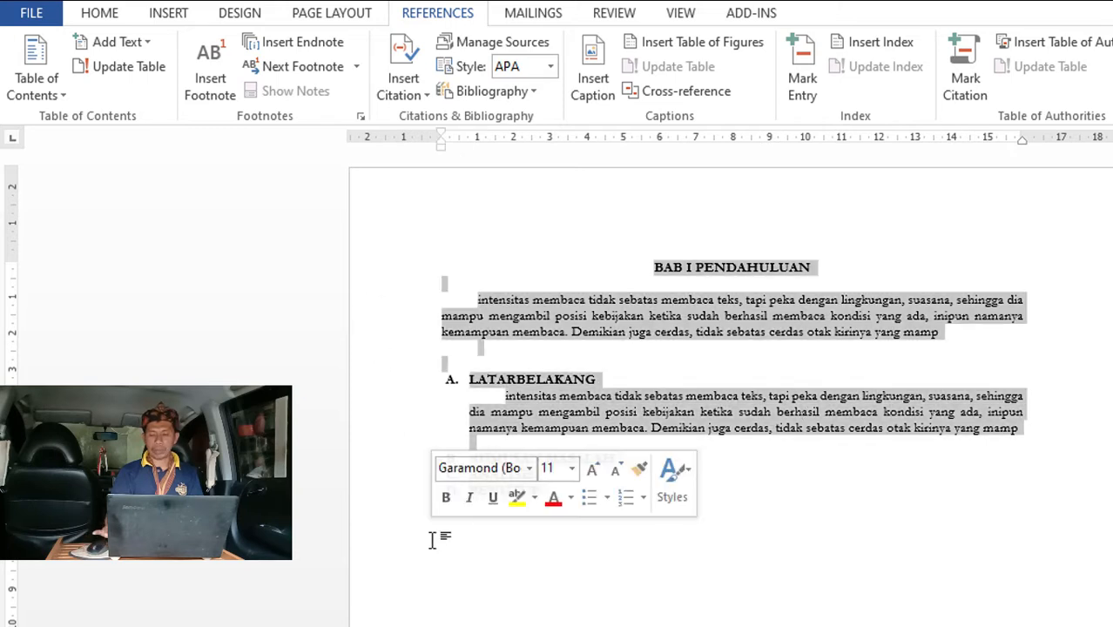
key(Delete)
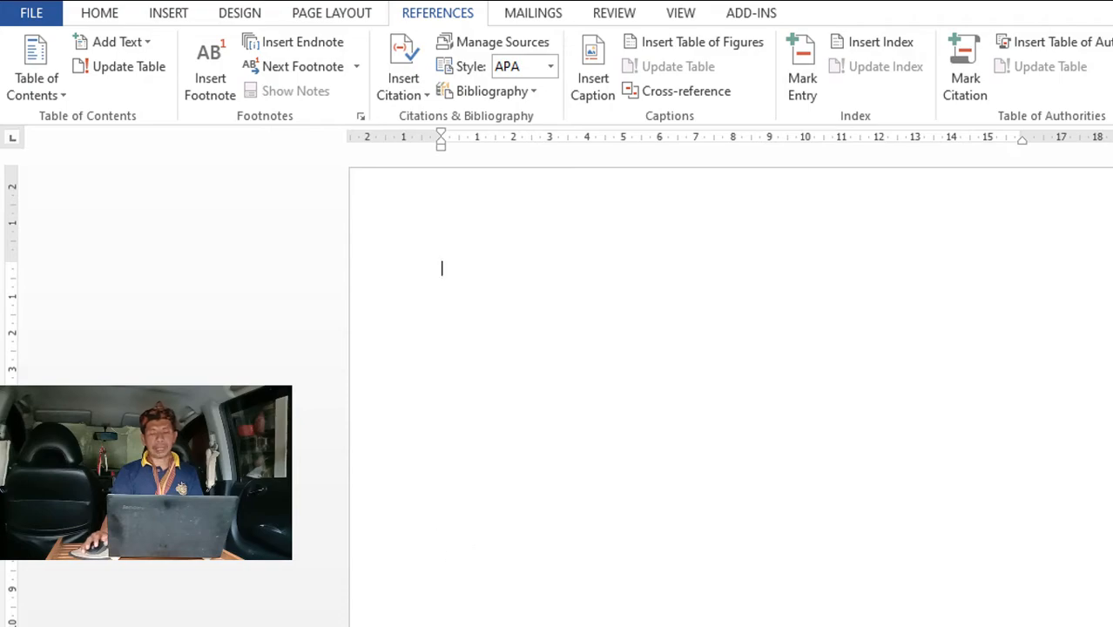
Review the chapter layout from BAB I PENDAHULUAN to Pembatasan Masalah in Sampel Amsaroh 1-5 and return to Document1.
mouse_move(958, 626)
click(845, 623)
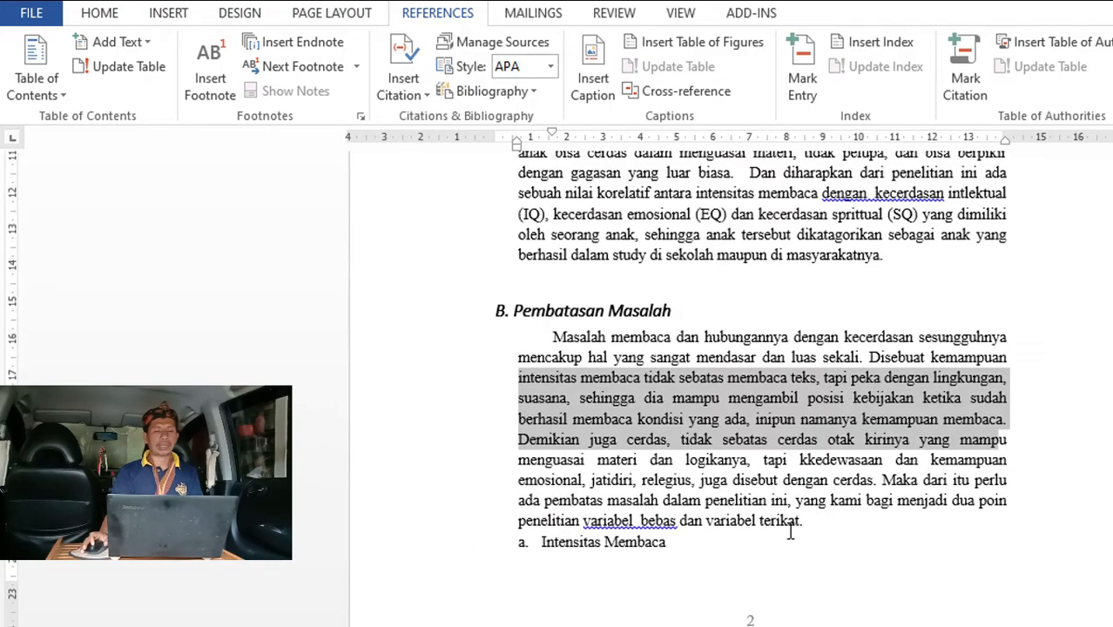
scroll(763, 493, up, 6)
scroll(763, 493, up, 10)
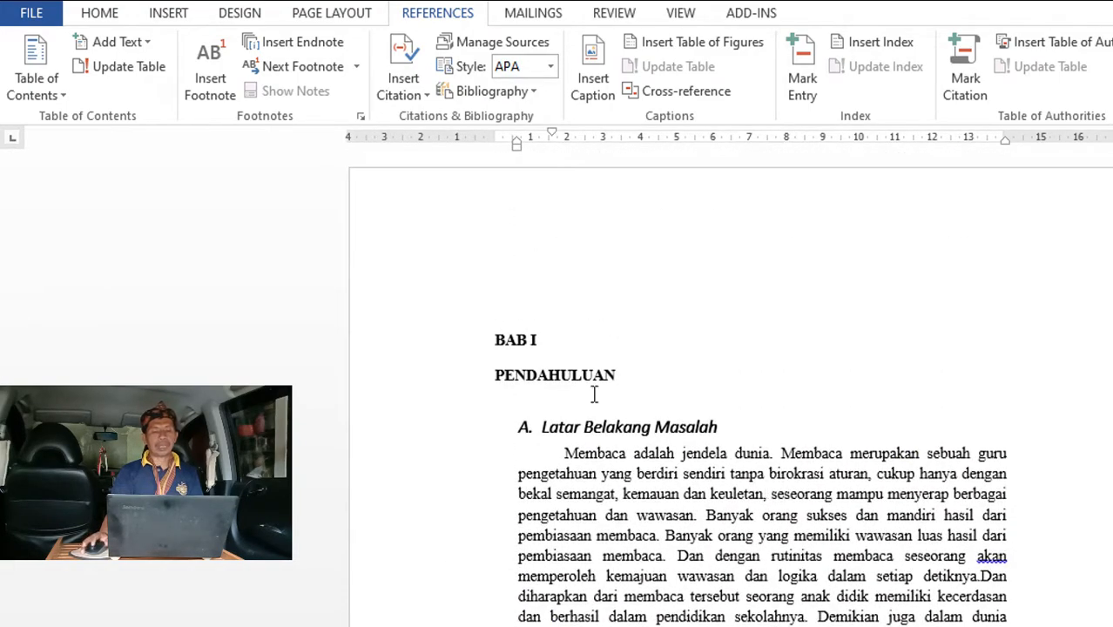
drag(439, 447, 528, 381)
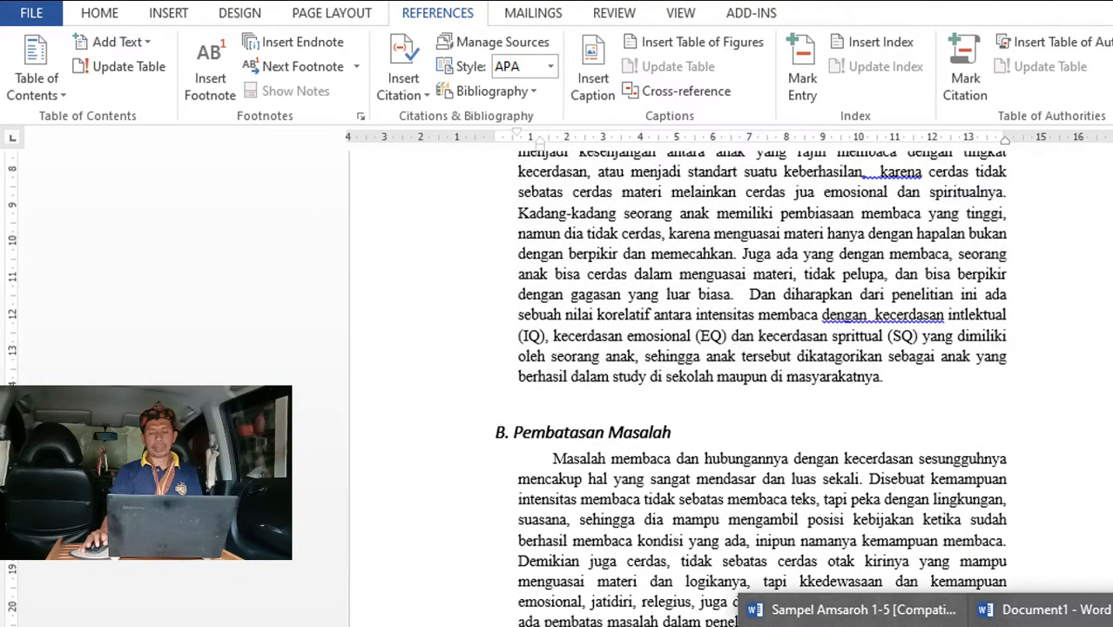
click(1010, 605)
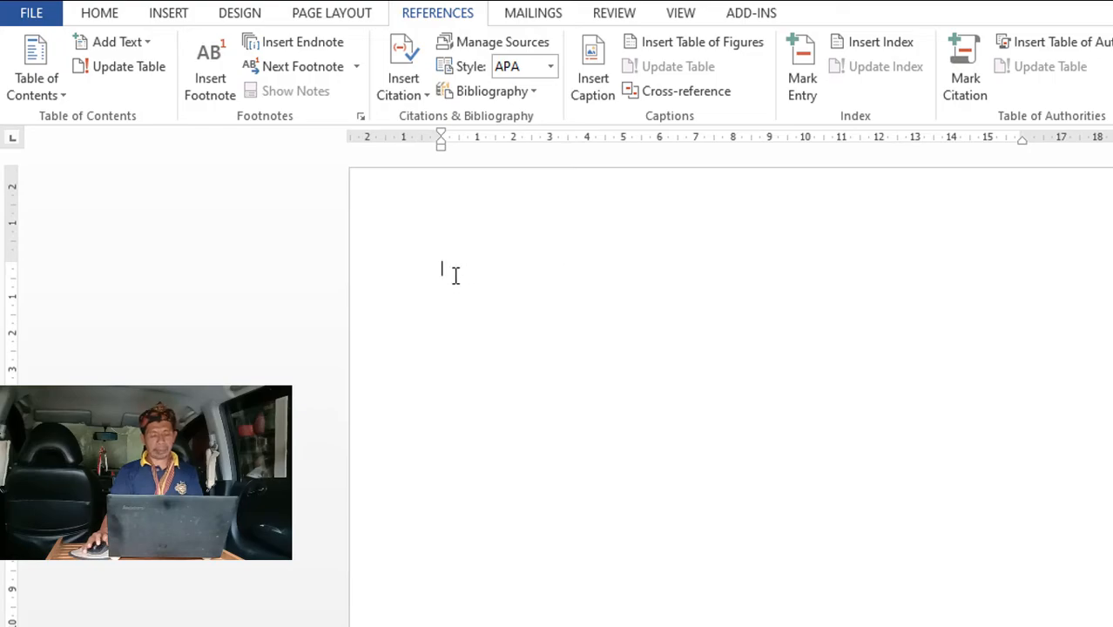
Paste the copied thesis text into the blank document.
key(ctrl+v)
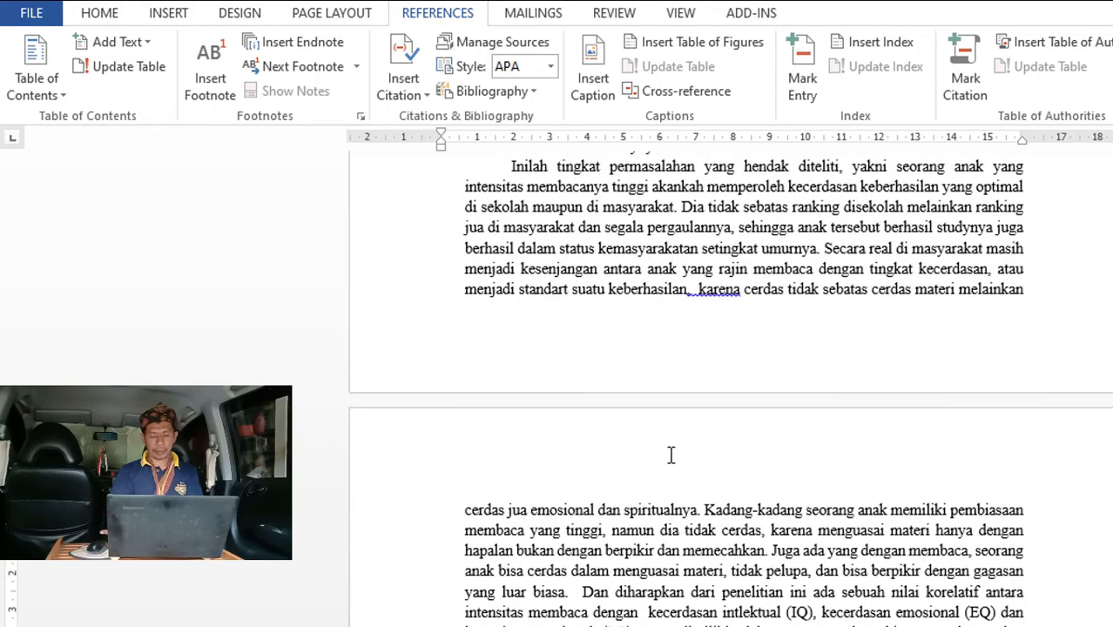
scroll(672, 454, down, 7)
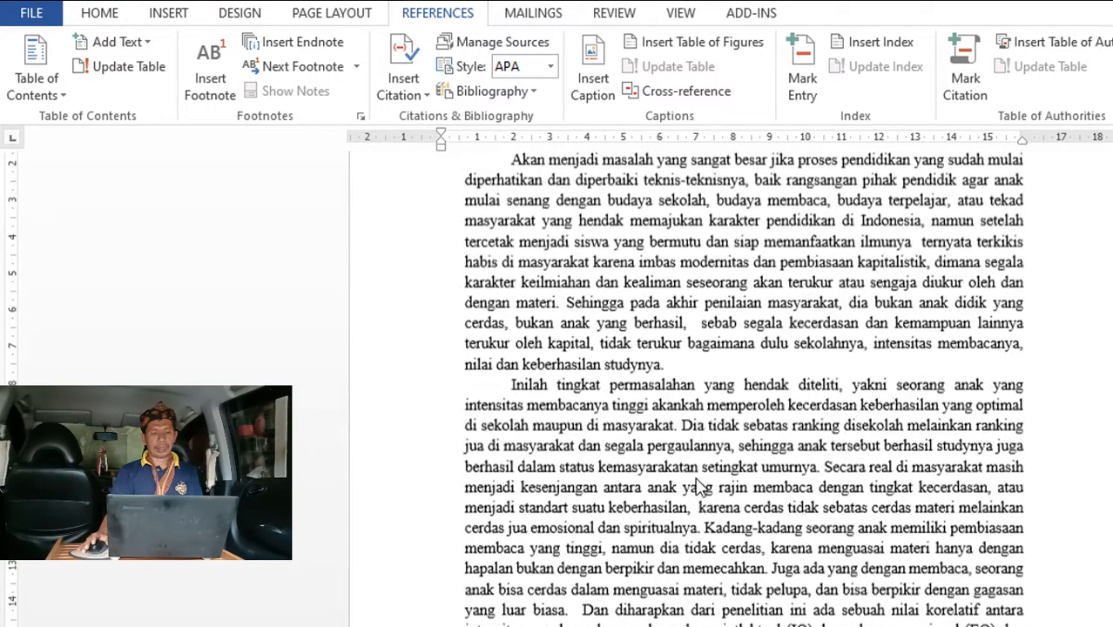
scroll(700, 487, up, 10)
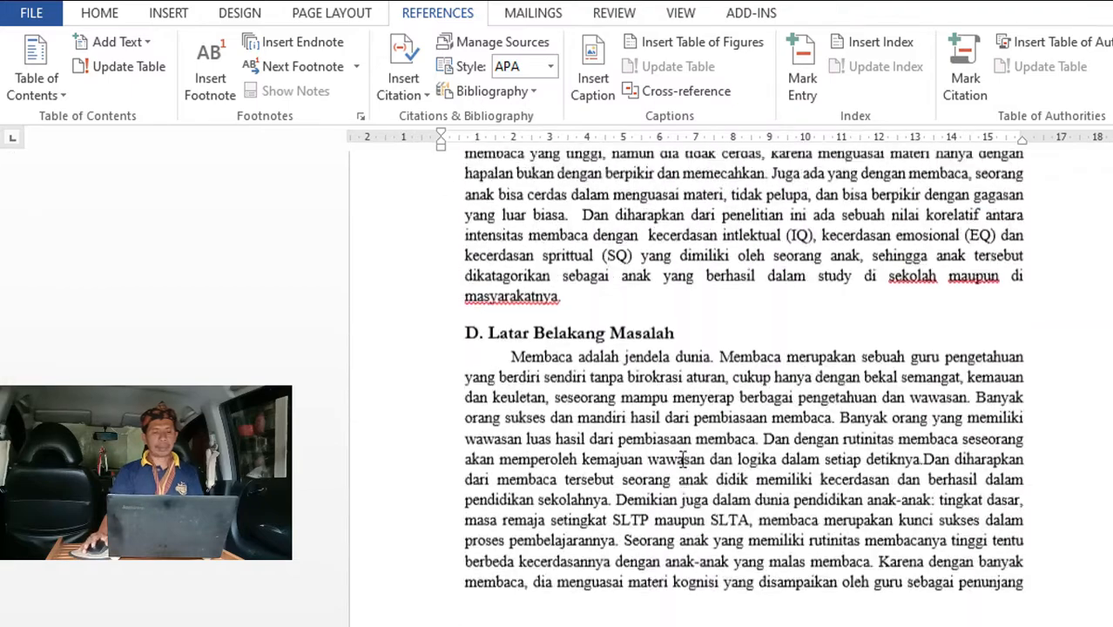
scroll(684, 459, up, 5)
Delete the lettered "Latar Belakang Masalah" headings throughout the pasted text, leaving only the body paragraphs.
click(382, 625)
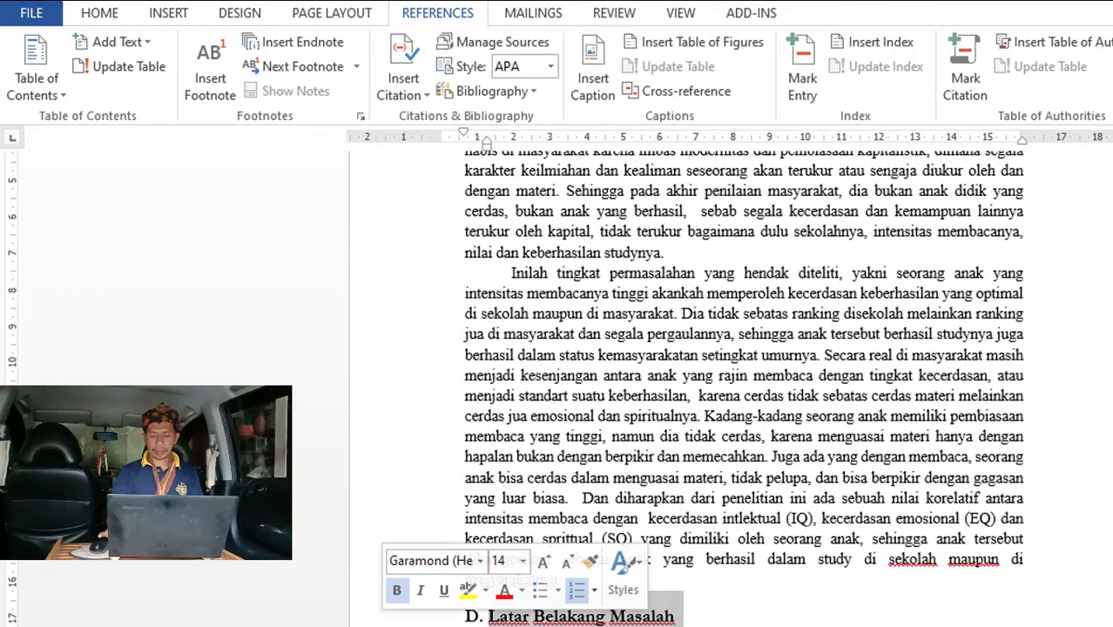
key(Delete)
scroll(948, 494, up, 5)
scroll(948, 495, down, 9)
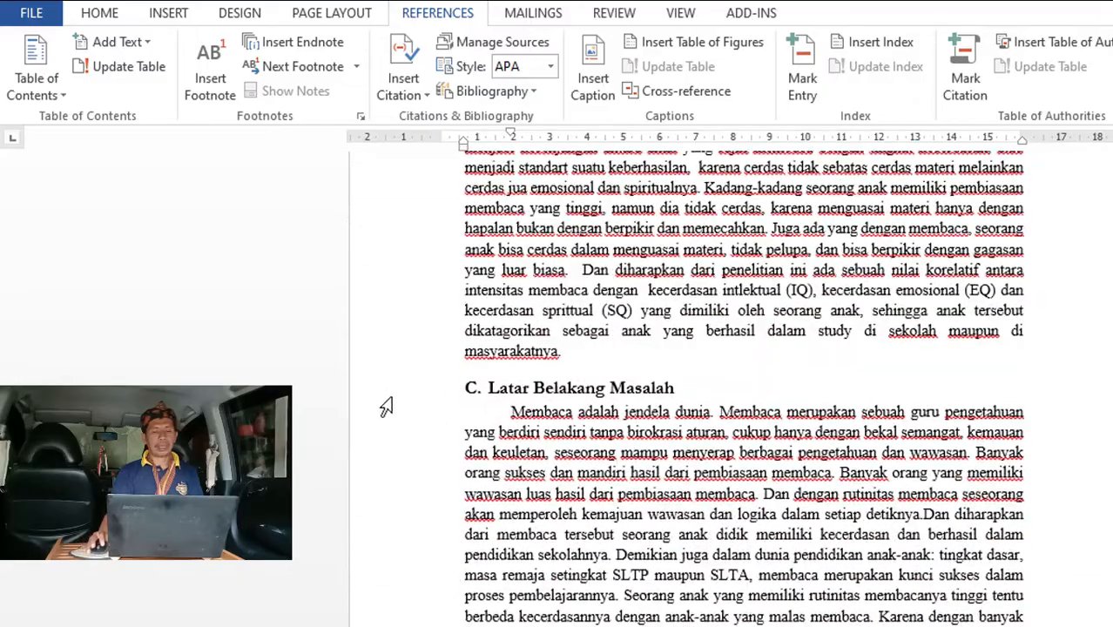
scroll(775, 422, down, 6)
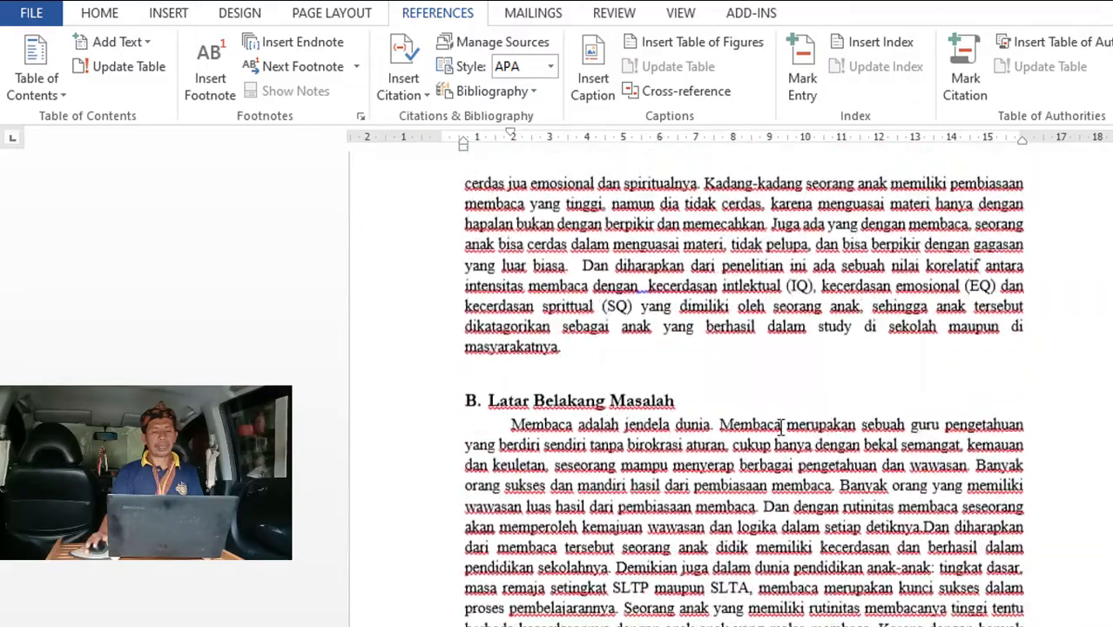
scroll(781, 427, down, 6)
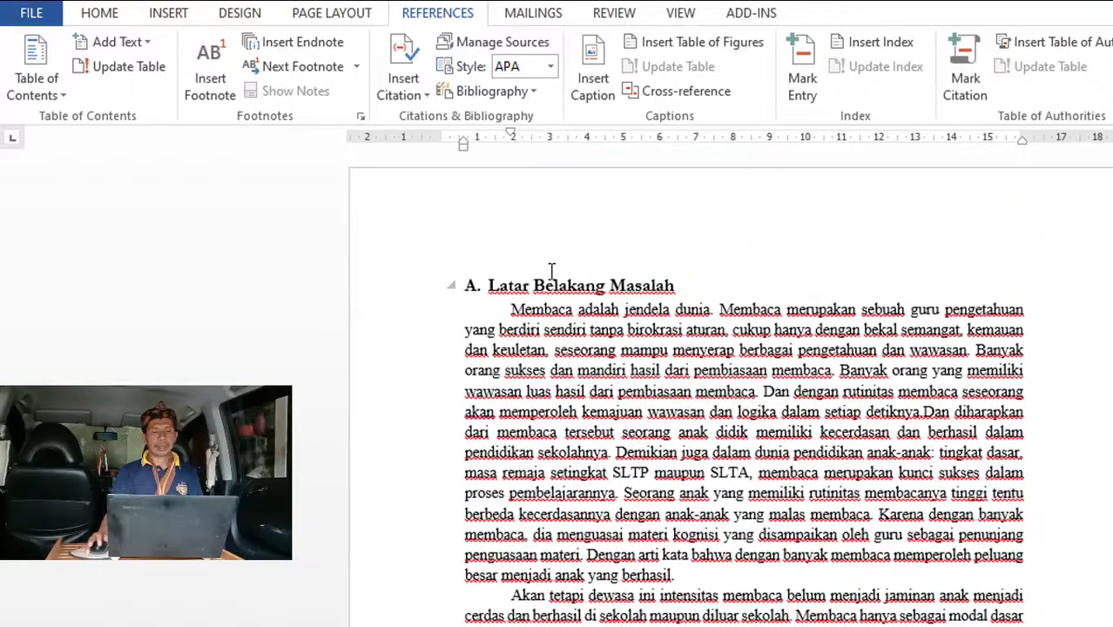
click(536, 285)
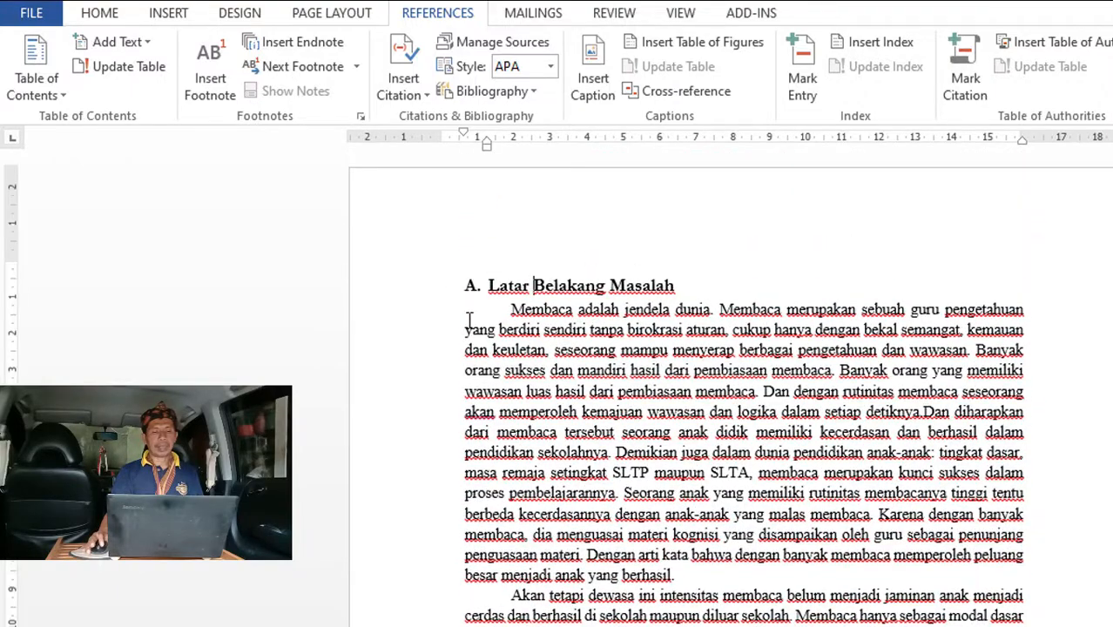
click(368, 291)
key(Delete)
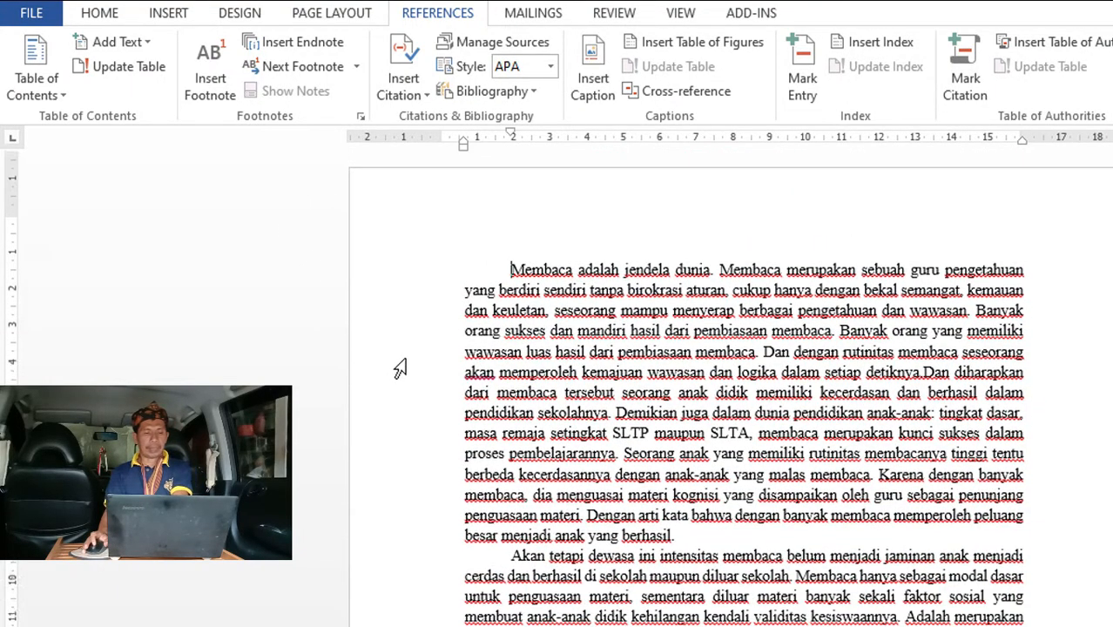
key(ctrl+z)
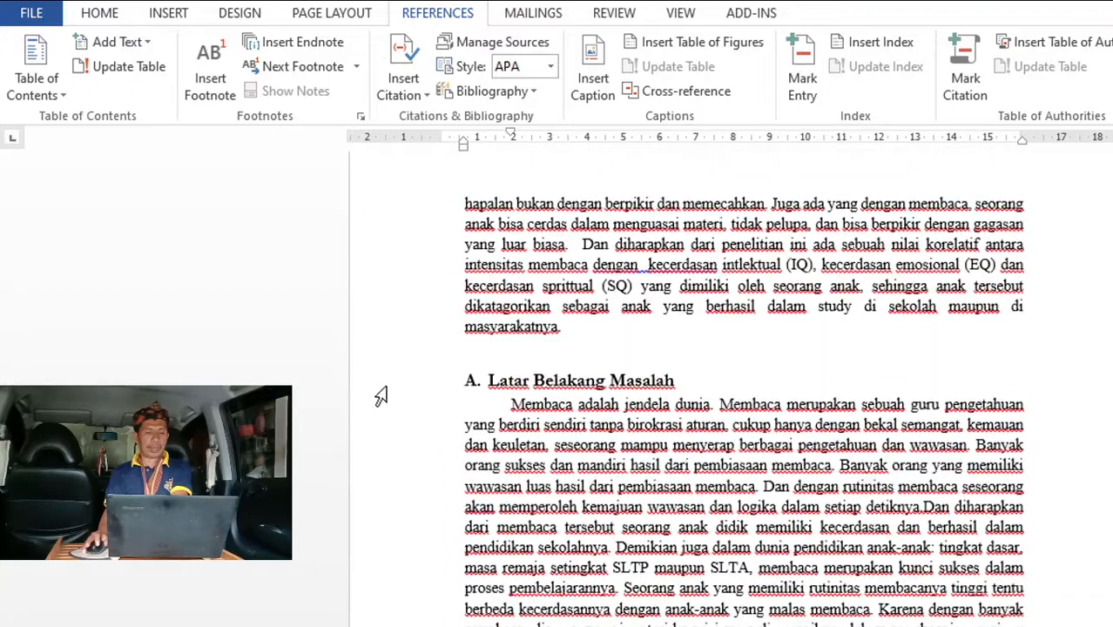
scroll(381, 396, down, 15)
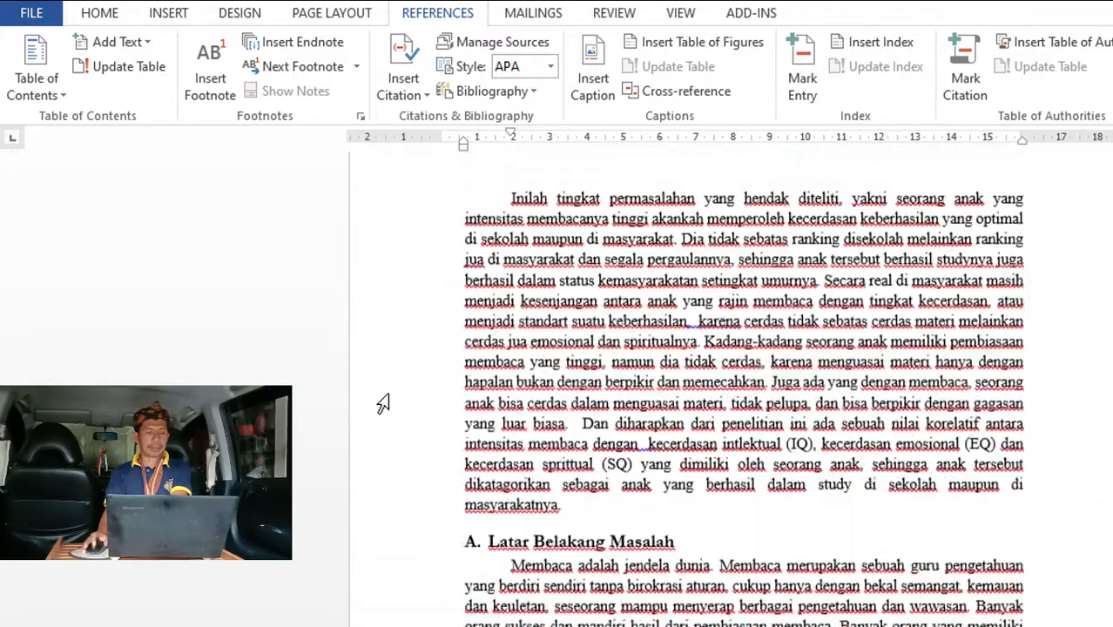
click(366, 263)
key(Delete)
Check the pasted text from its last paragraph back to the first page for remaining section headings.
scroll(378, 350, down, 15)
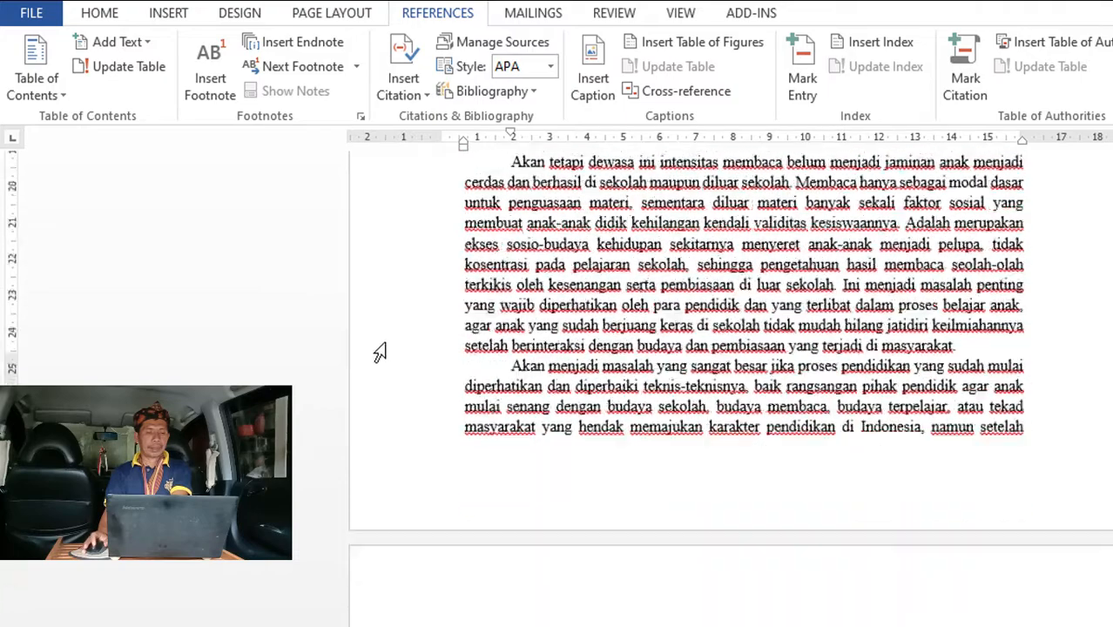
scroll(400, 411, down, 15)
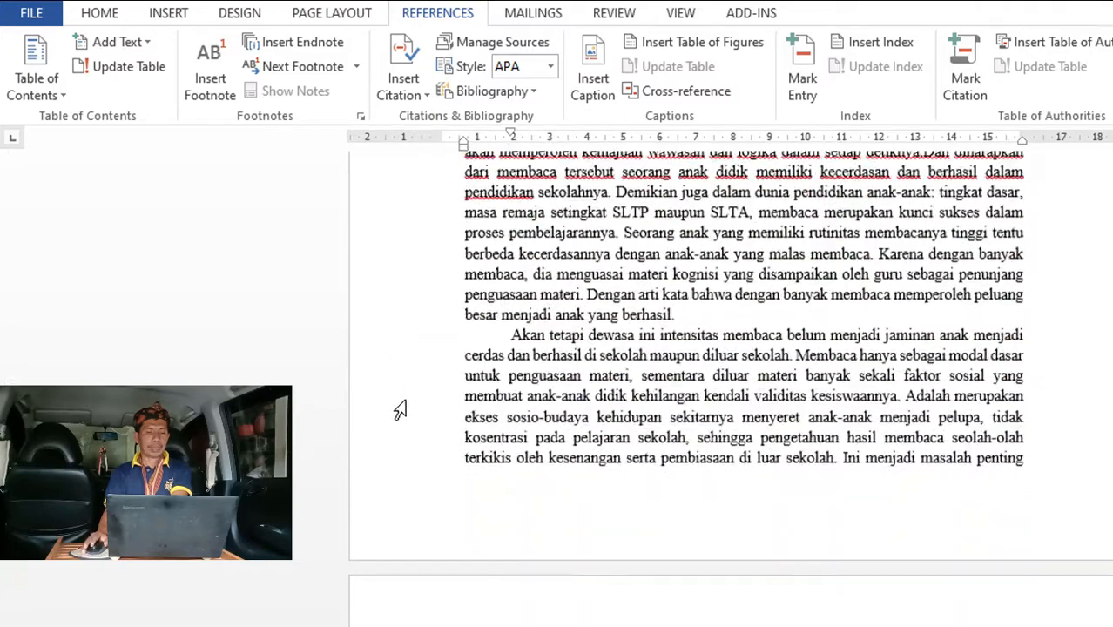
scroll(400, 410, down, 8)
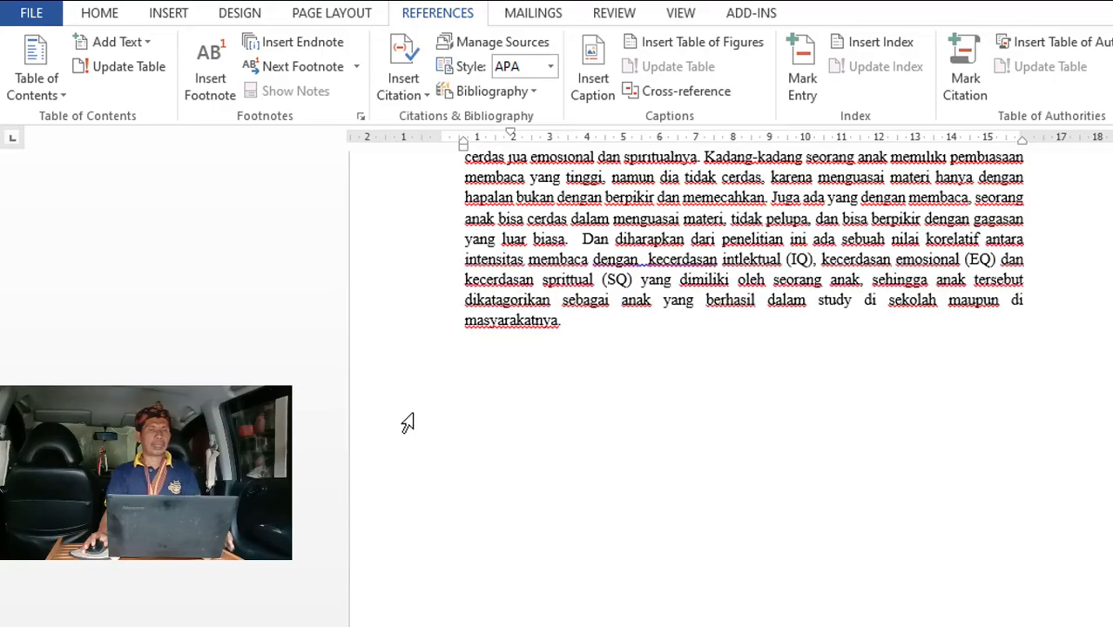
scroll(394, 398, up, 5)
scroll(393, 398, up, 20)
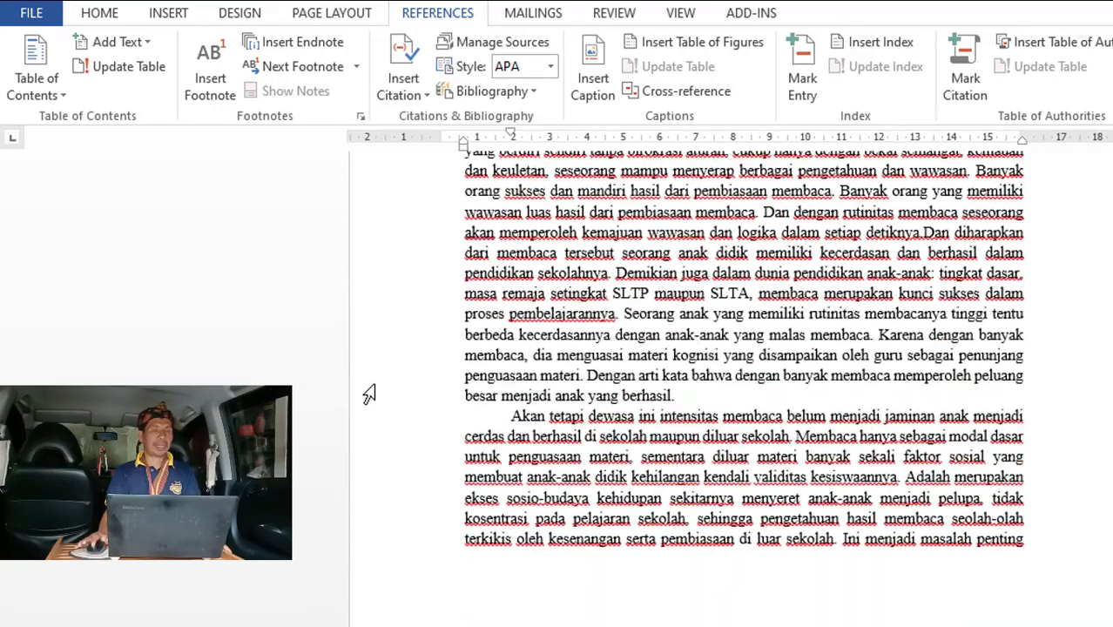
scroll(346, 406, down, 10)
scroll(346, 406, up, 5)
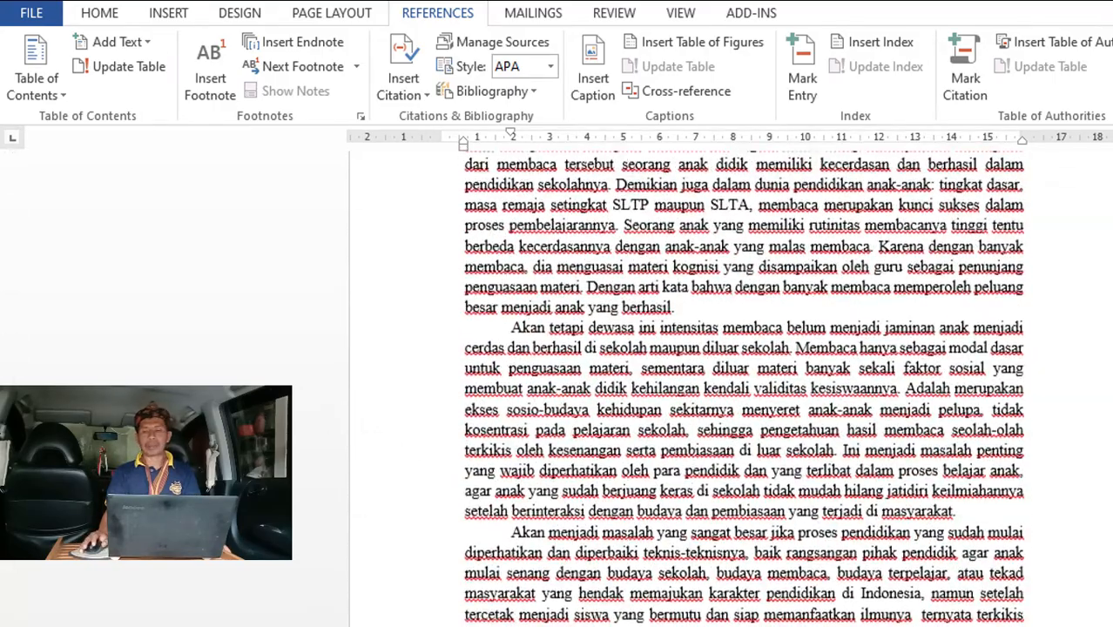
scroll(347, 406, up, 1)
scroll(557, 245, up, 3)
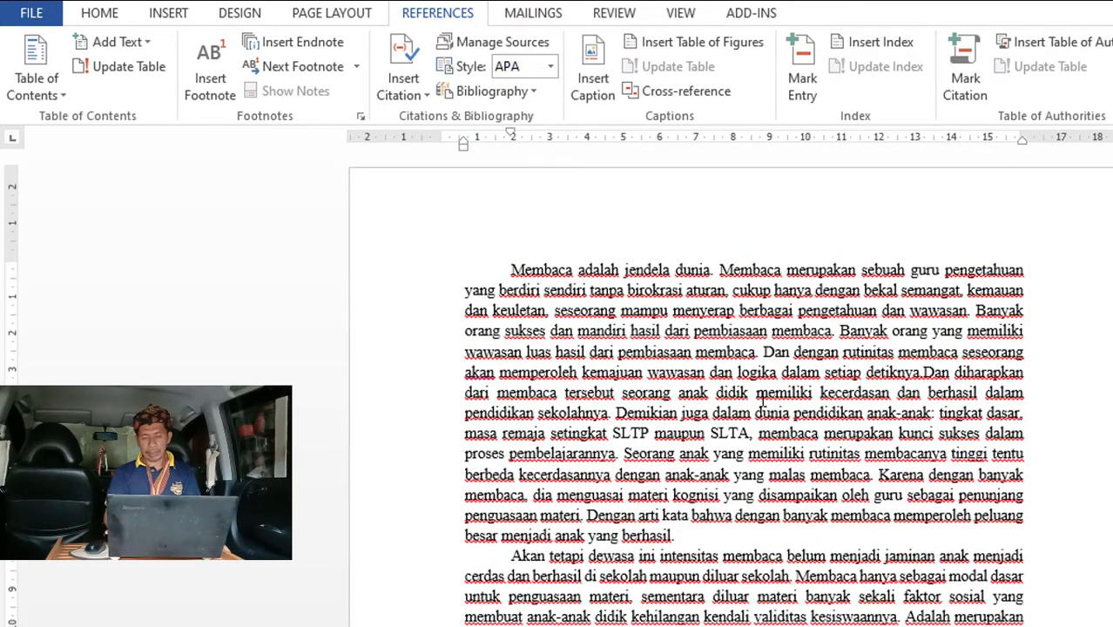
scroll(763, 399, up, 1)
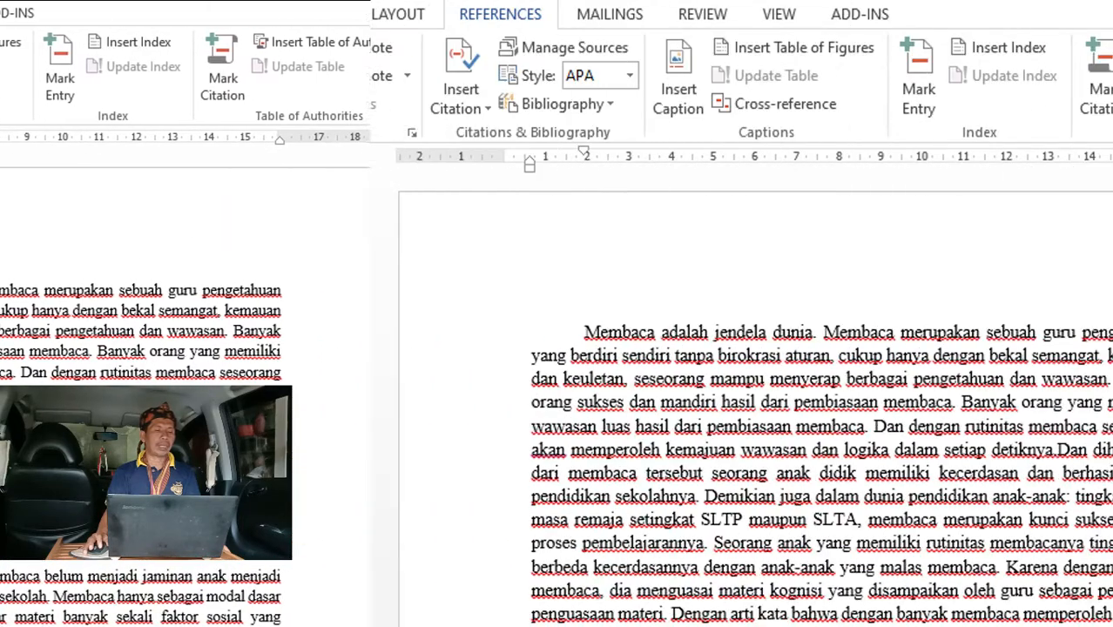
Insert the built-in Automatic Table 1 table of contents above the first paragraph.
click(69, 108)
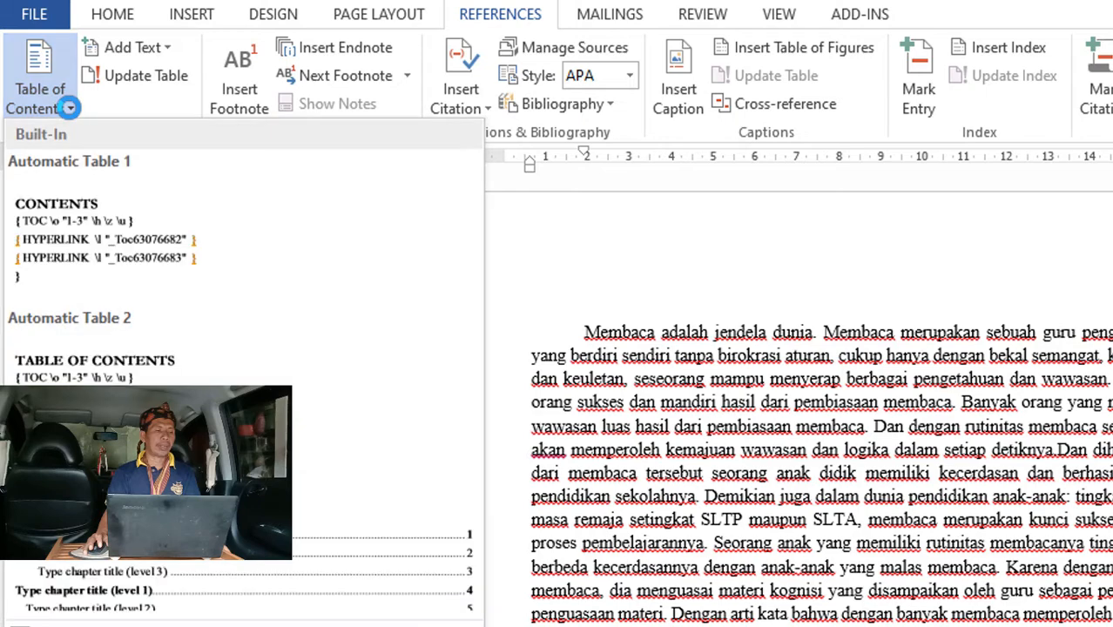
click(94, 237)
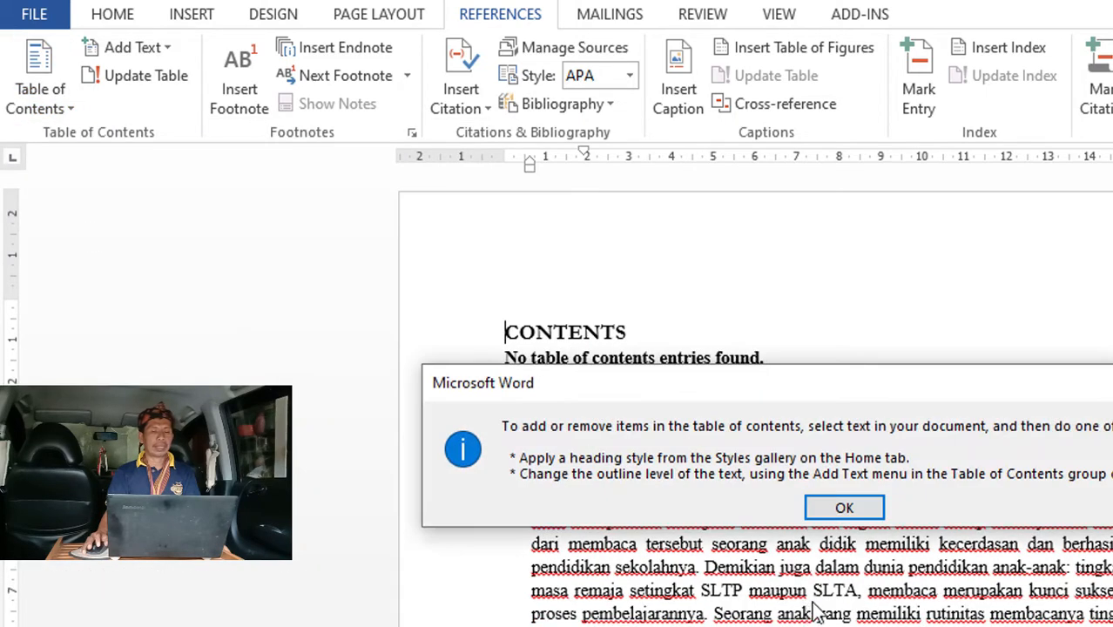
click(849, 509)
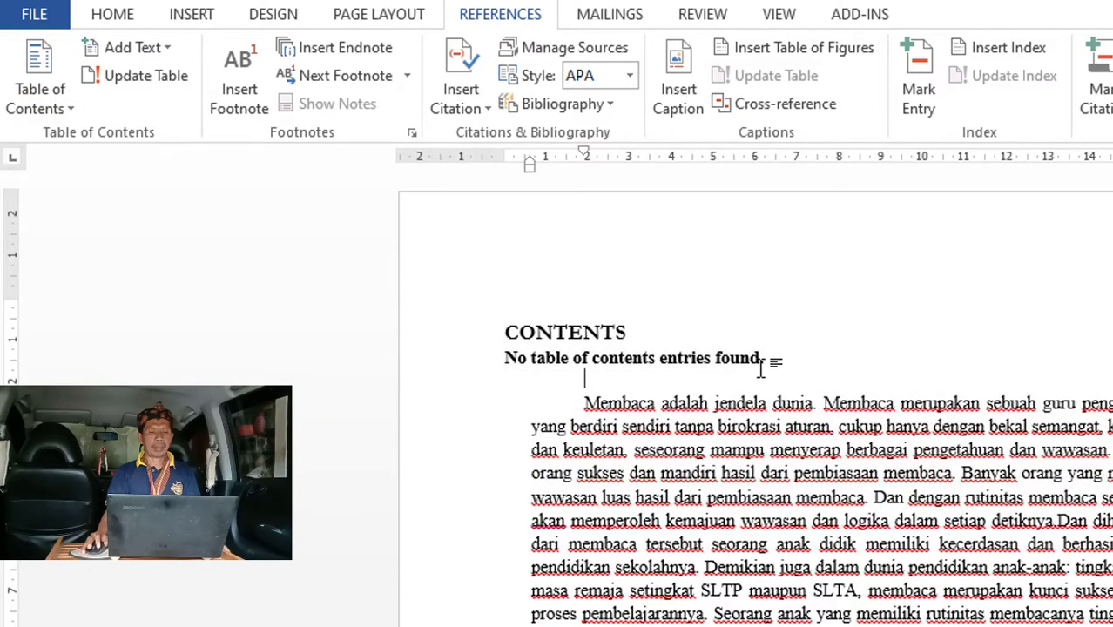
Delete the "No table of contents entries found." line from the table of contents.
click(763, 364)
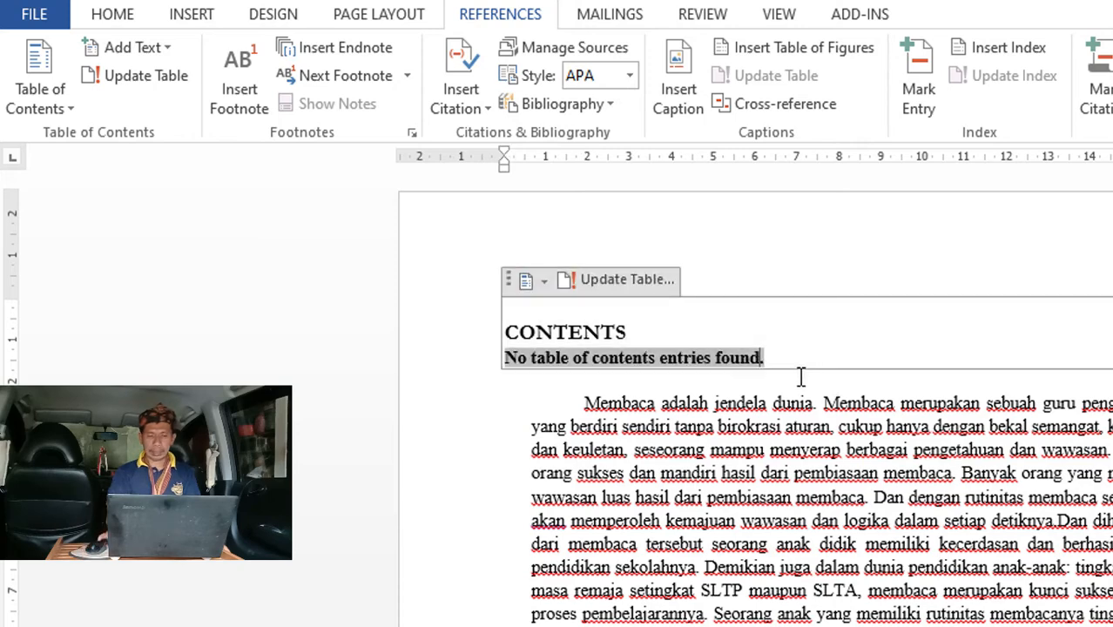
key(BackSpace)
key(BackSpace)
key(BackSpace)
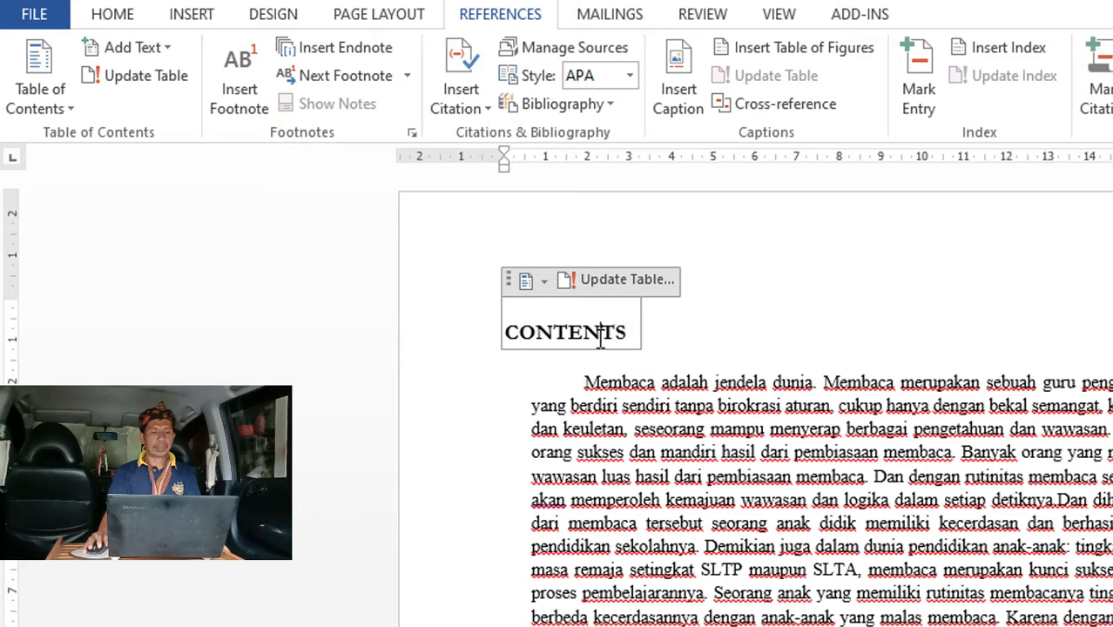
Replace the table of contents title CONTENTS with the lettered heading "A. LATAR BELAKANG MASALAH".
key(BackSpace)
key(BackSpace)
key(BackSpace)
key(BackSpace)
key(BackSpace)
key(BackSpace)
key(BackSpace)
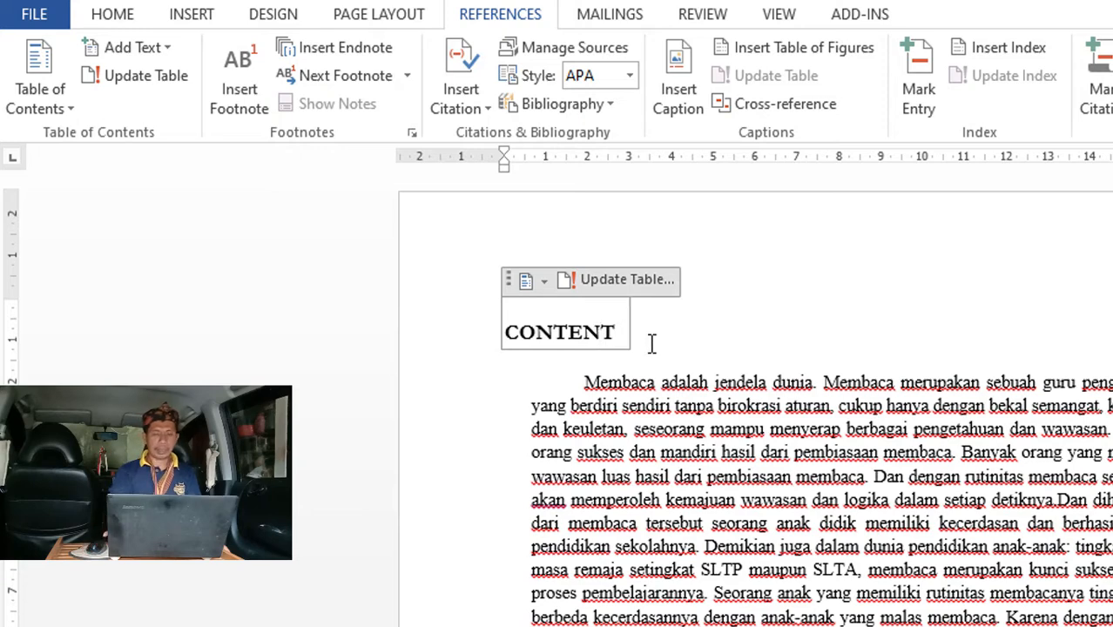
key(BackSpace)
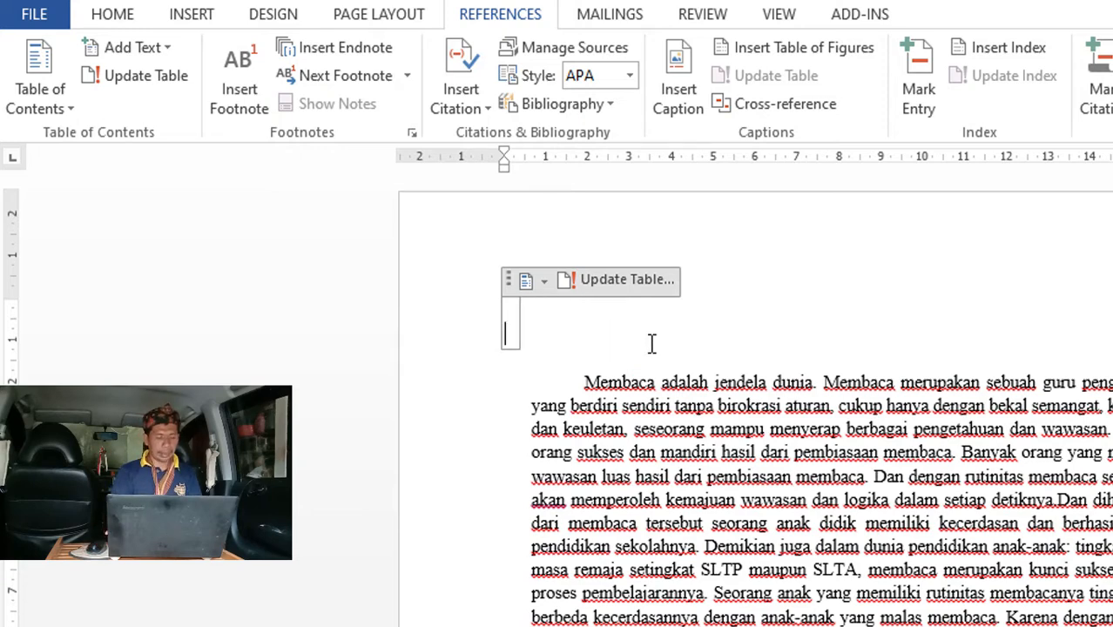
text(A. LATAR)
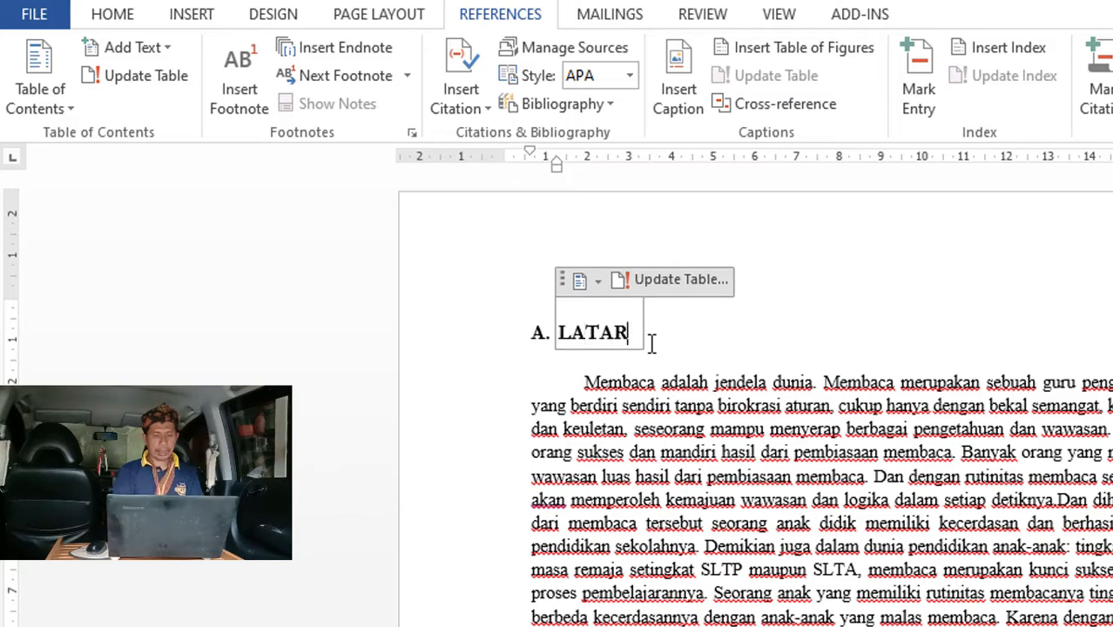
text( BELAKAN)
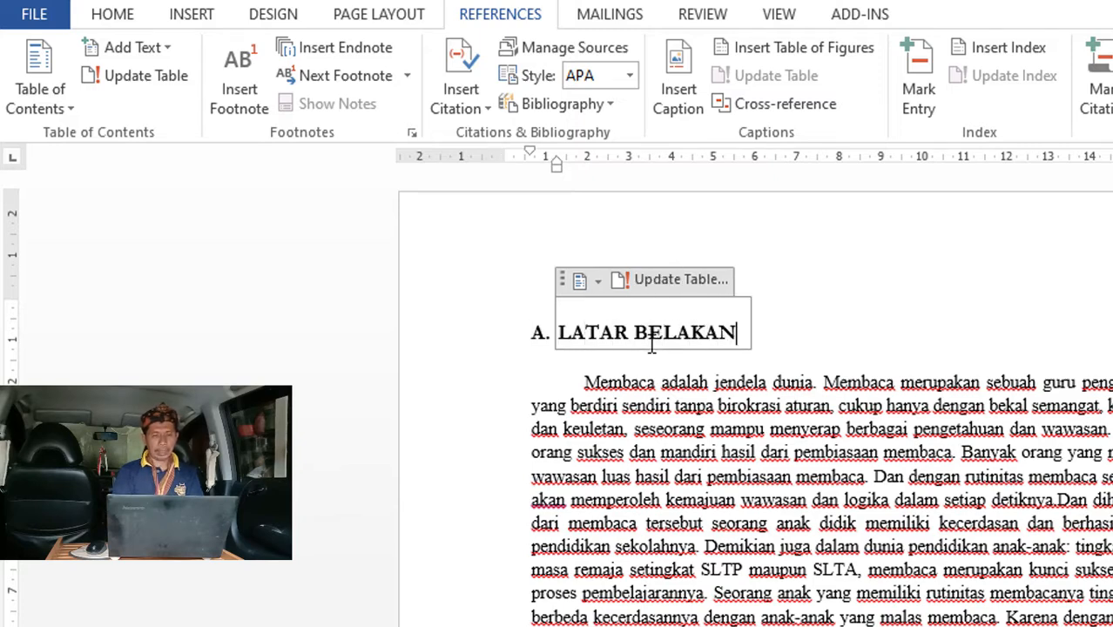
text(G MASALAH)
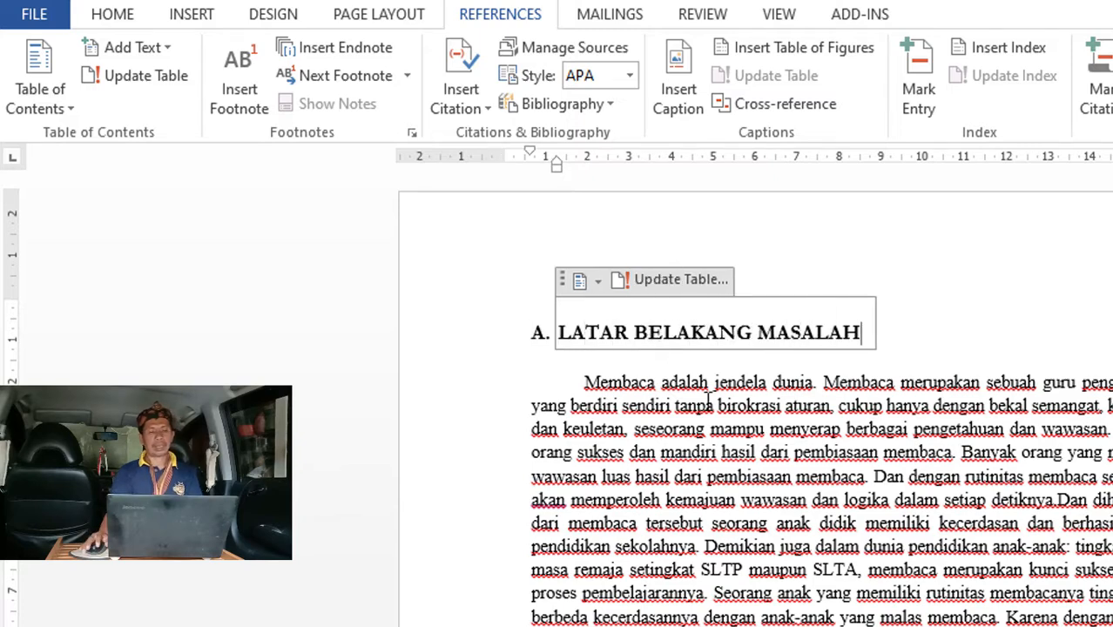
Copy the section A heading above the paragraph beginning "Akan menjadi masalah" as "B. LATAR BELAKANG MASALAH".
click(776, 517)
click(446, 349)
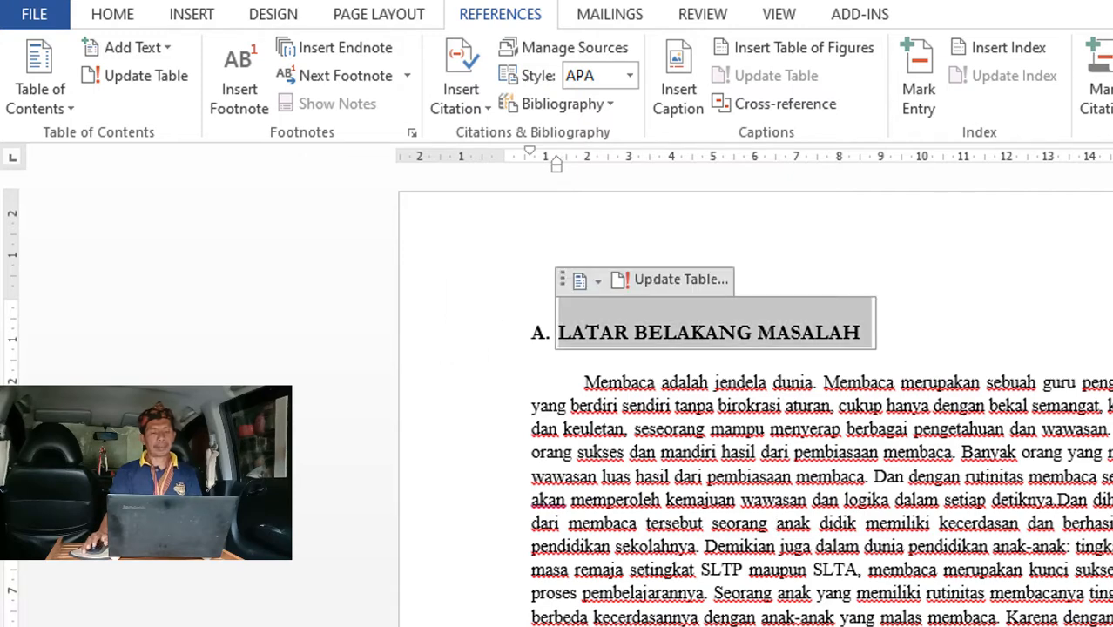
scroll(949, 610, down, 4)
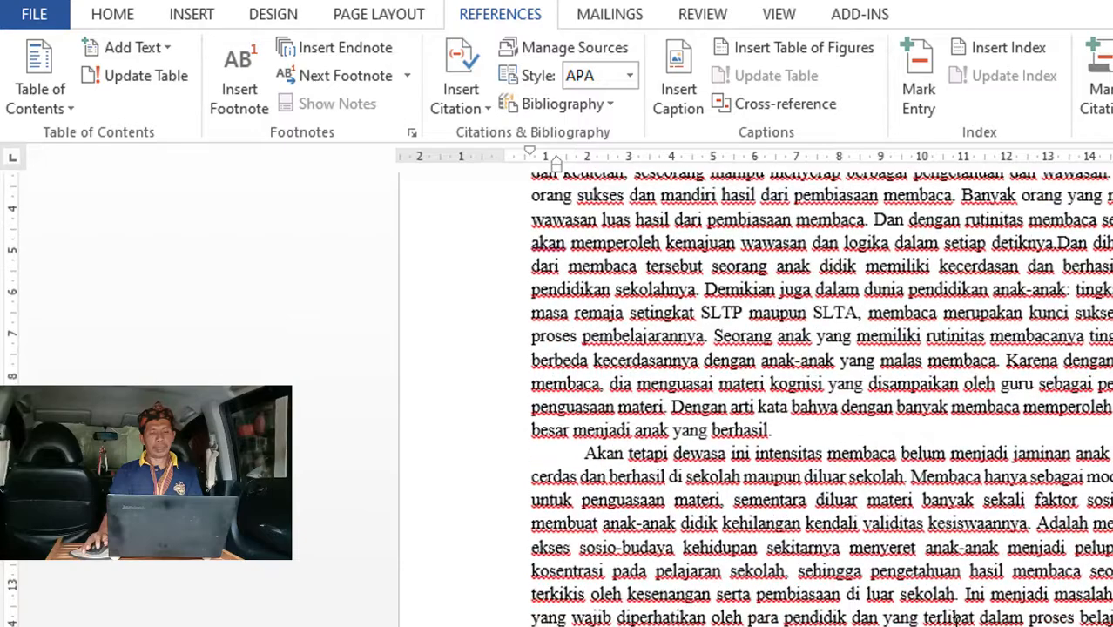
scroll(930, 592, down, 4)
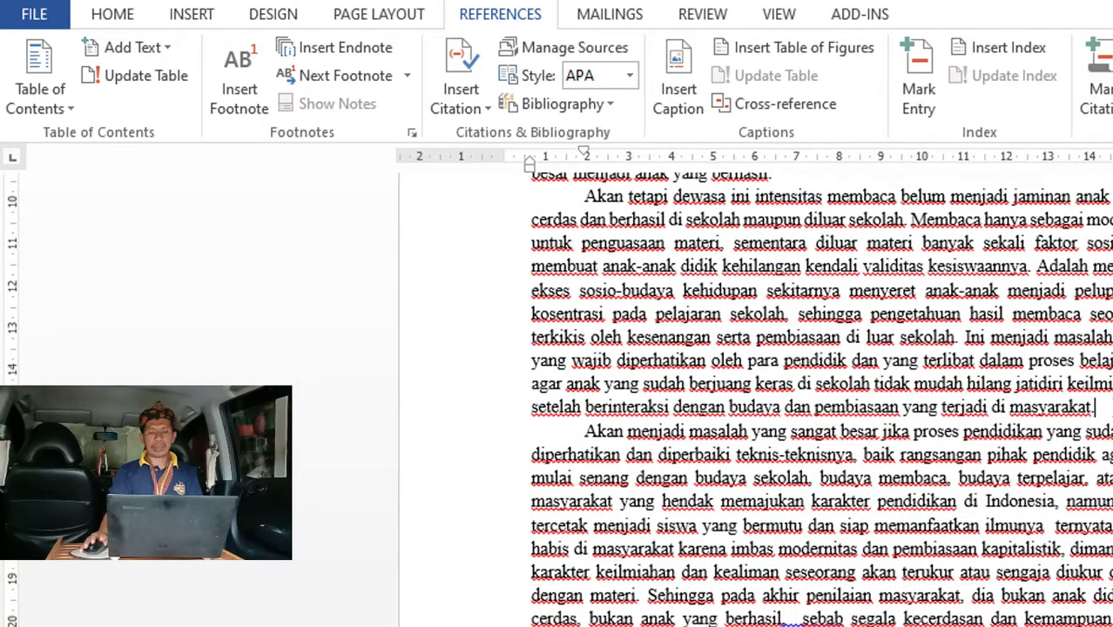
key(Return)
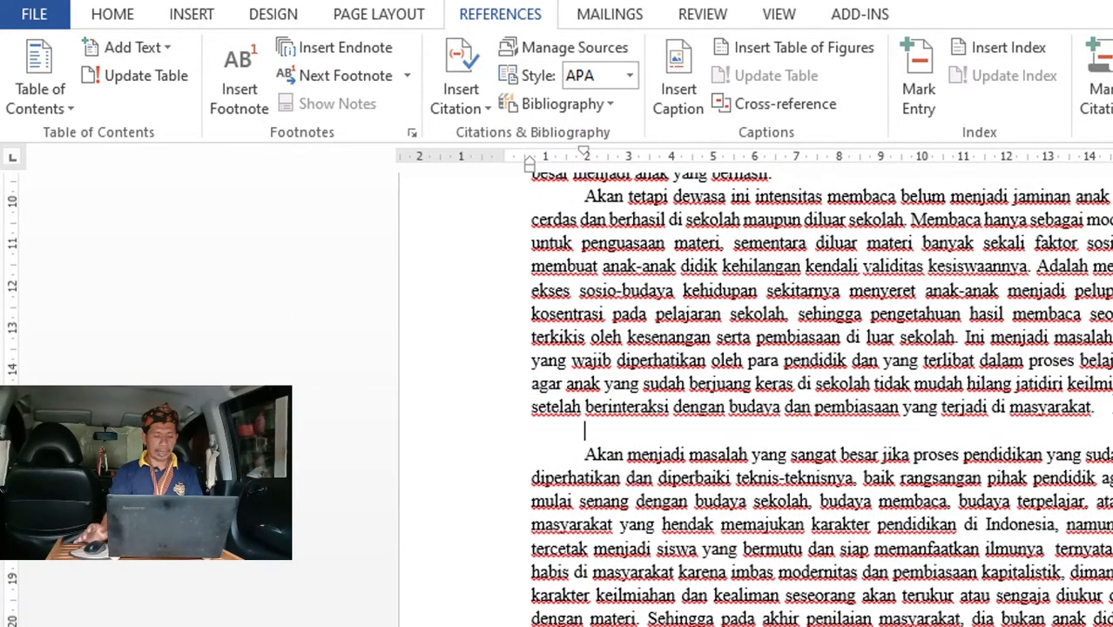
text(B. LATAR BELAKANG MASALAH)
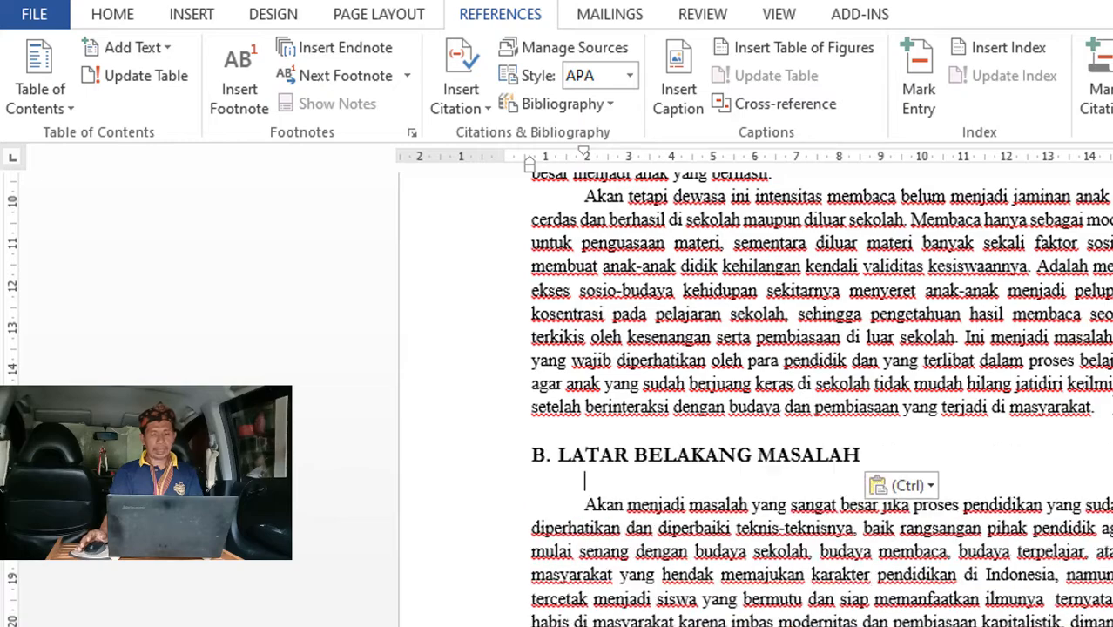
scroll(706, 346, up, 10)
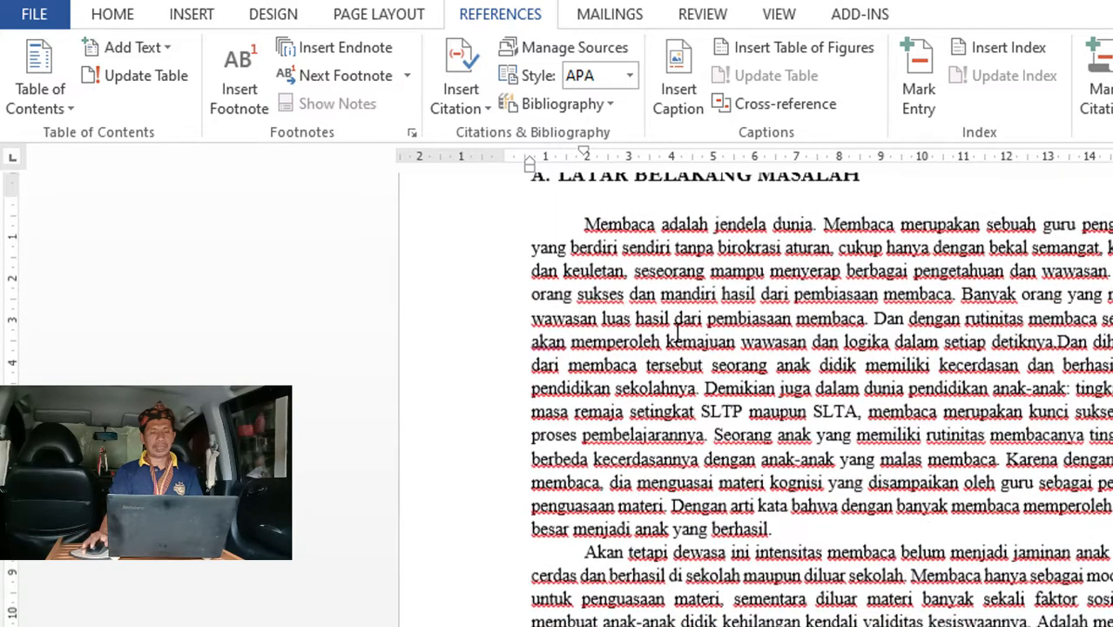
scroll(566, 276, down, 10)
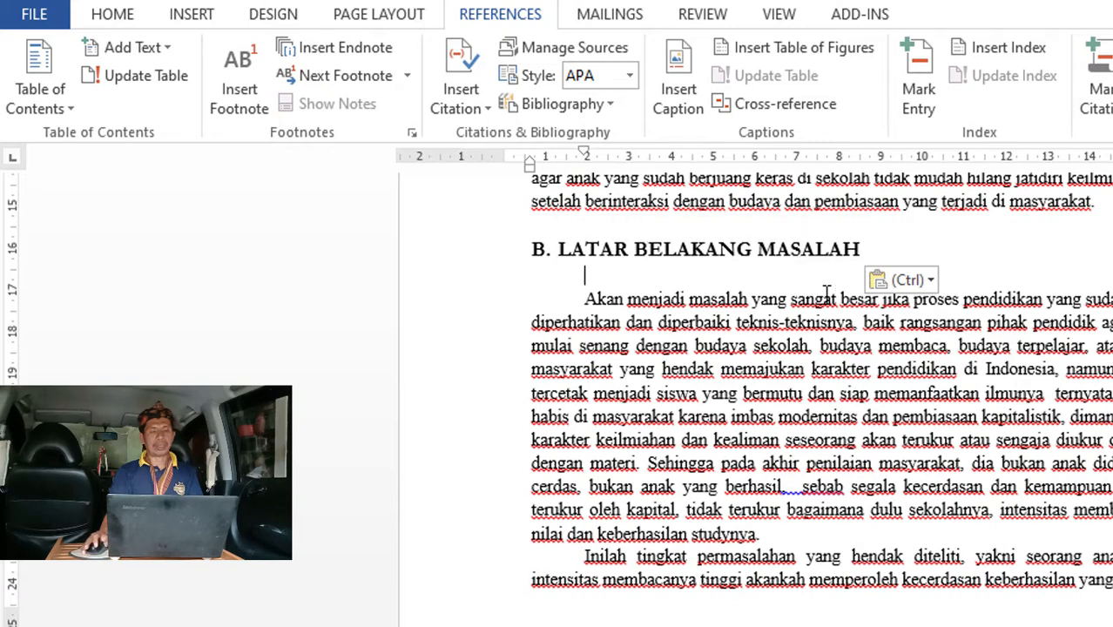
Replace the text of the section B heading with "RUMUSAN MASALAH".
click(871, 254)
key(BackSpace)
key(BackSpace)
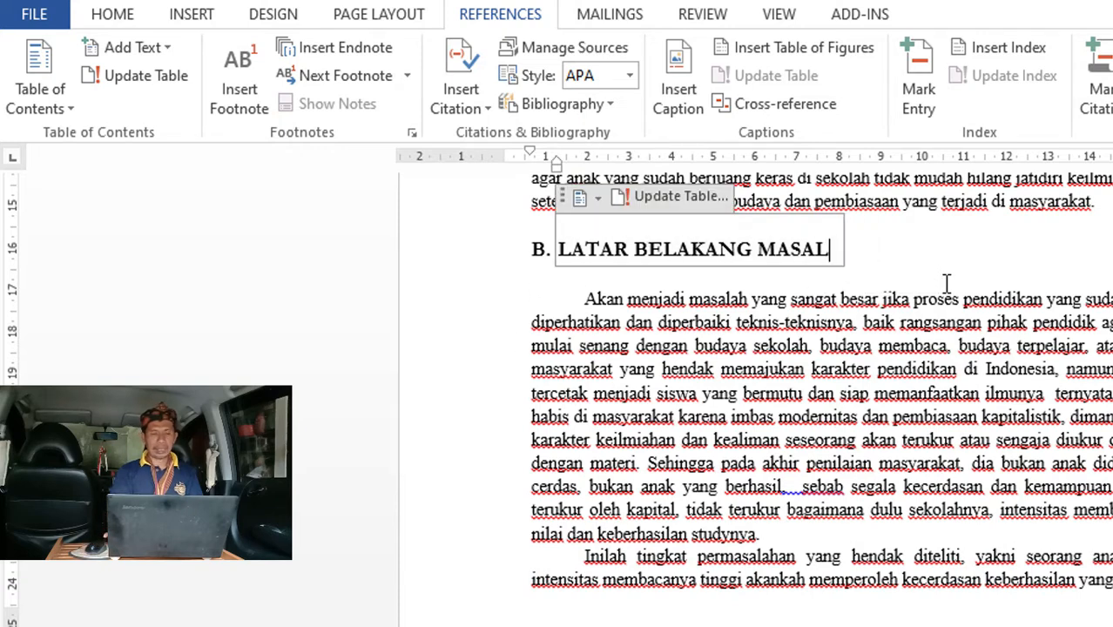
key(BackSpace)
key(BackSpace)
key(BackSpace)
key(BackSpace)
key(BackSpace)
key(BackSpace)
key(BackSpace)
key(BackSpace)
key(BackSpace)
key(BackSpace)
key(BackSpace)
key(BackSpace)
key(BackSpace)
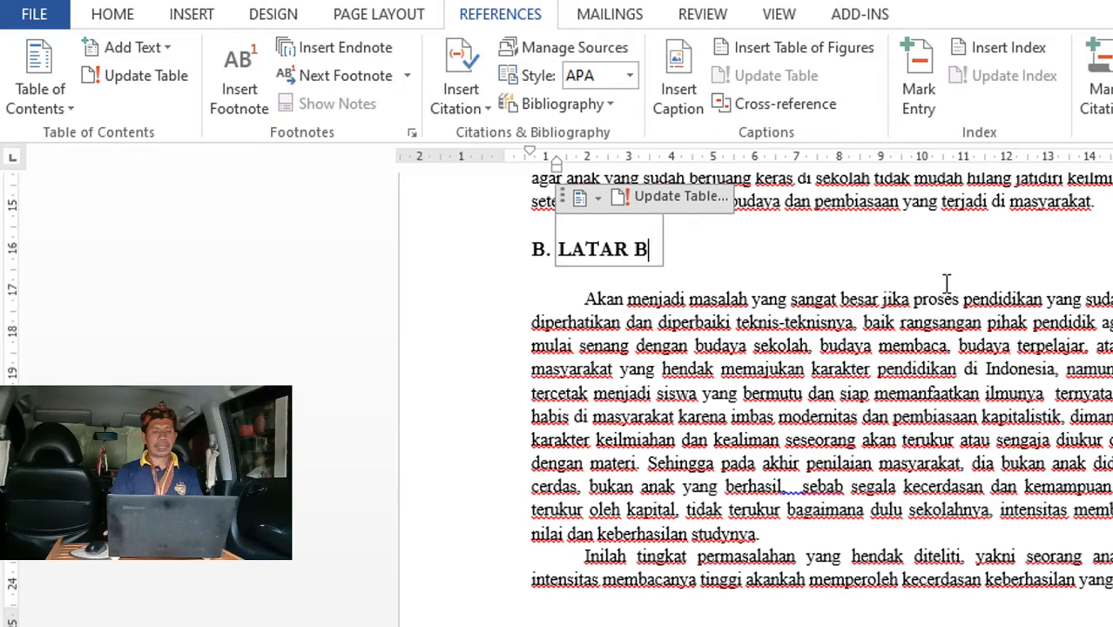
key(BackSpace)
key(BackSpace)
key(BackSpace)
key(BackSpace)
key(BackSpace)
key(BackSpace)
key(BackSpace)
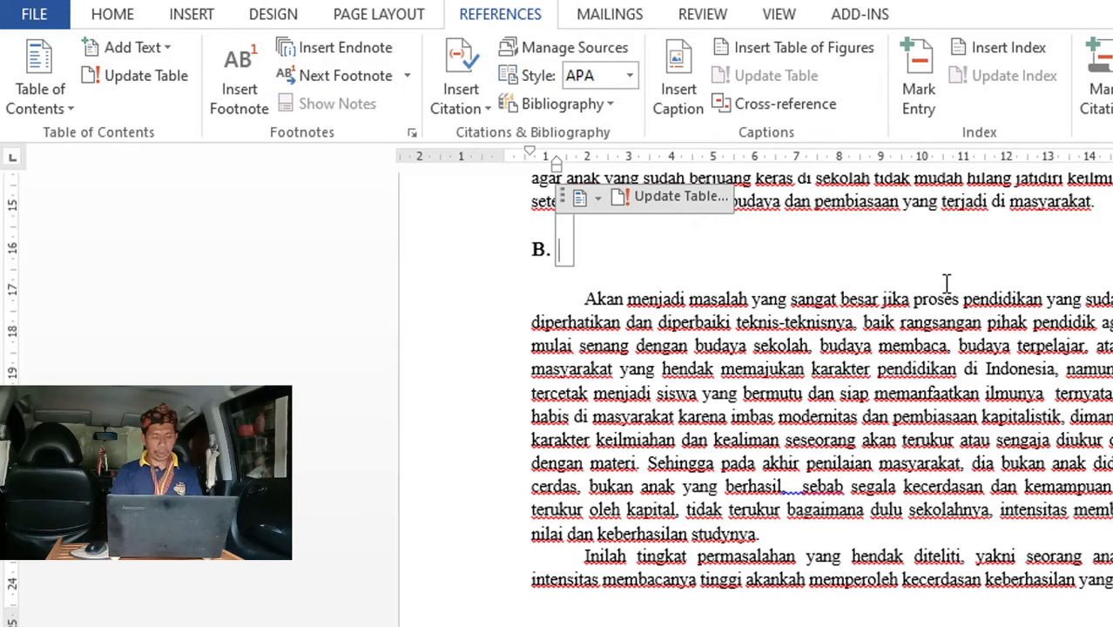
text(RUMUSAN MAS)
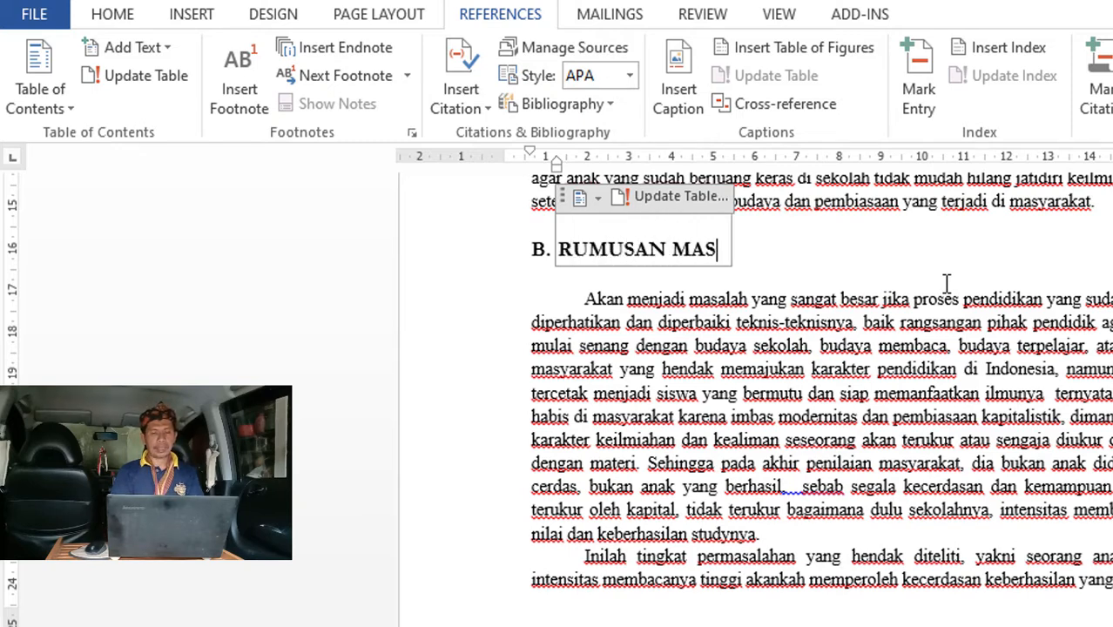
text(ALAH)
click(1047, 423)
Add the copied heading "C. LATAR BELAKANG MASALAH" above the second paragraph beginning "Membaca adalah jendela dunia".
scroll(1047, 423, down, 3)
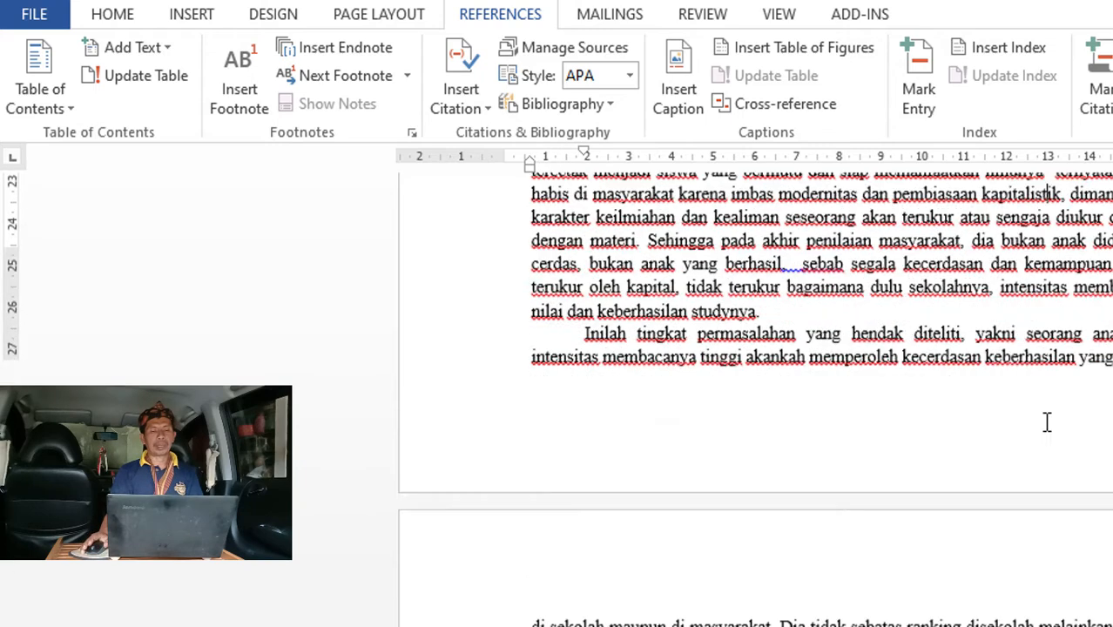
scroll(766, 429, down, 6)
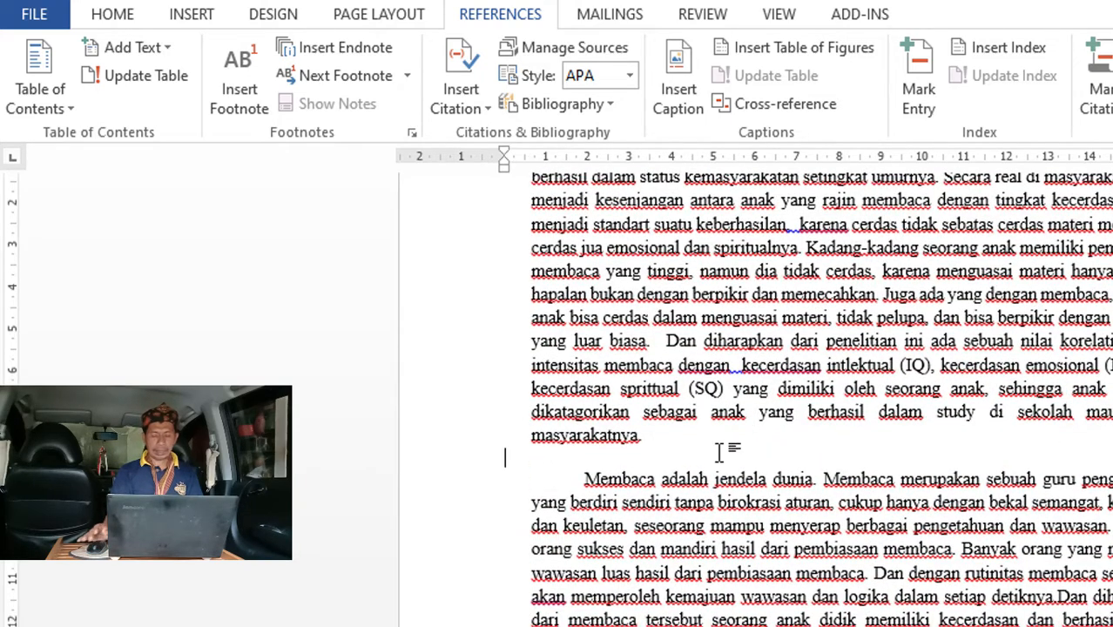
key(Return)
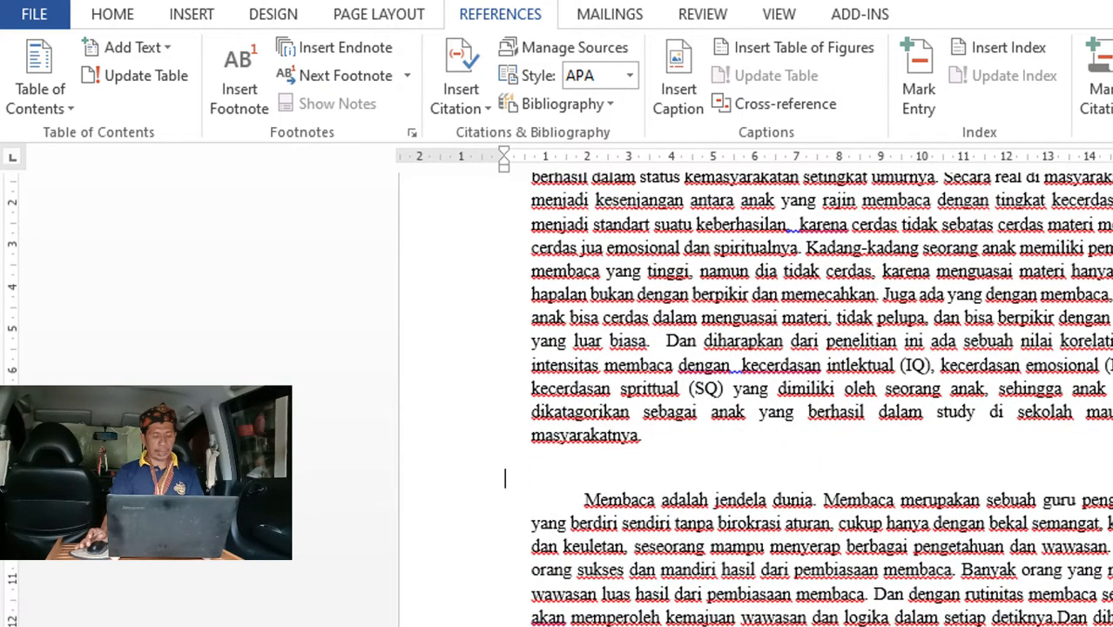
text(C. LATAR BELAKANG MASALAH)
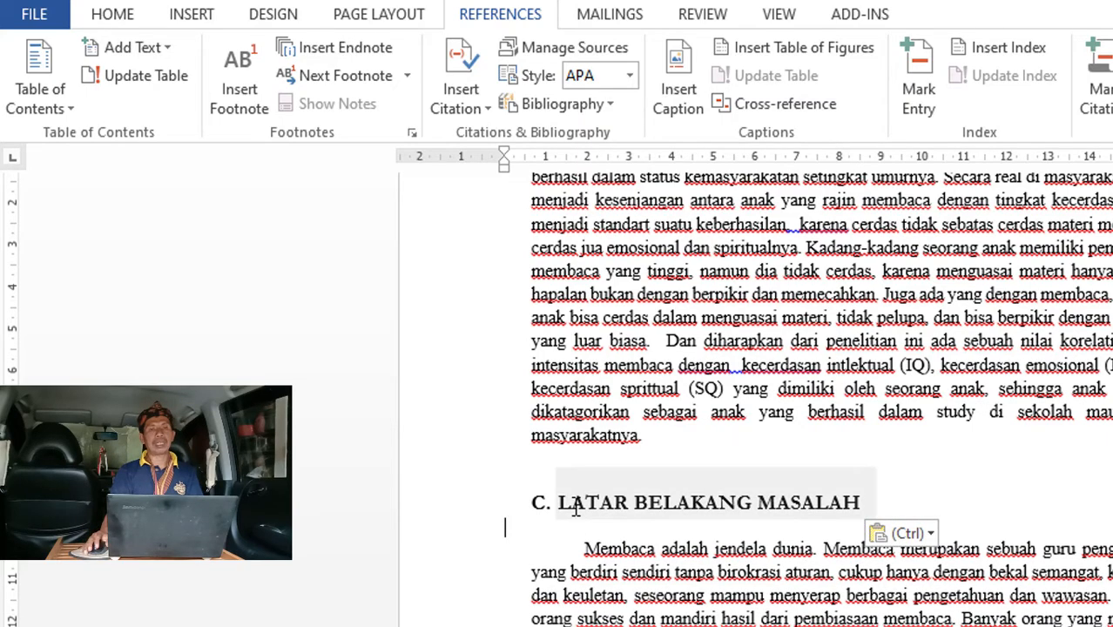
Replace the text of the section C heading with "ANALISA".
scroll(705, 406, up, 5)
scroll(705, 405, up, 20)
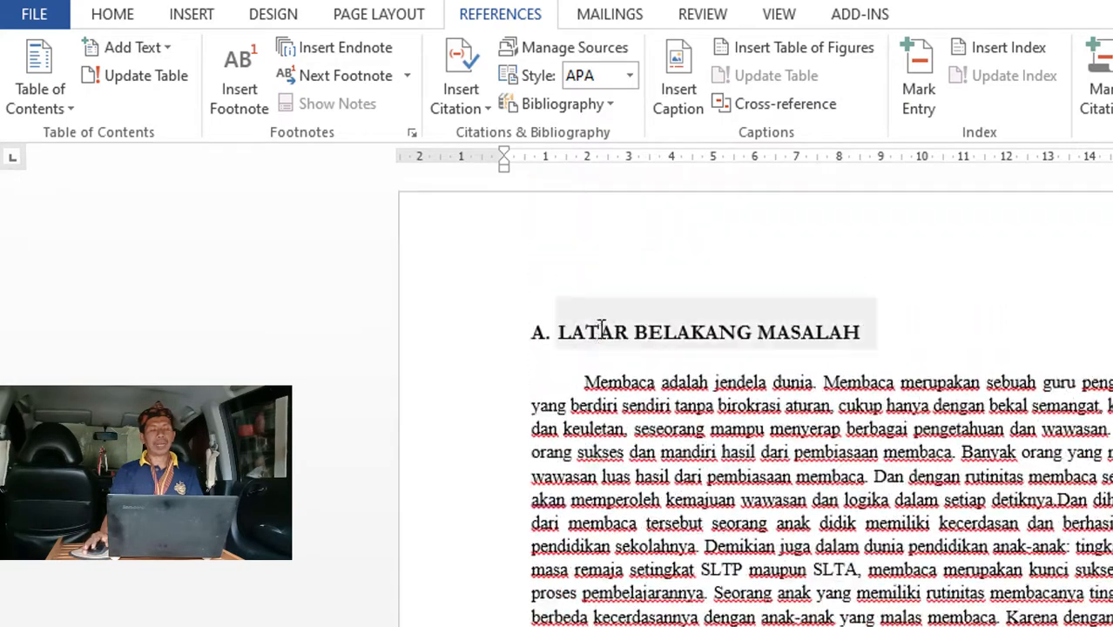
scroll(627, 357, down, 6)
scroll(627, 358, down, 5)
scroll(683, 212, down, 10)
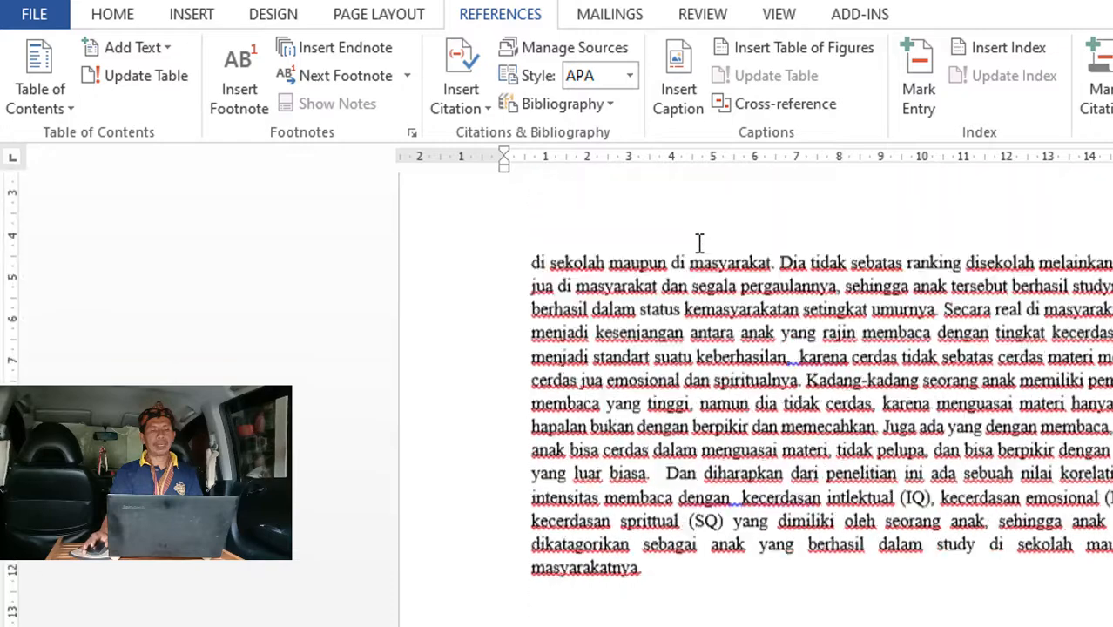
click(862, 348)
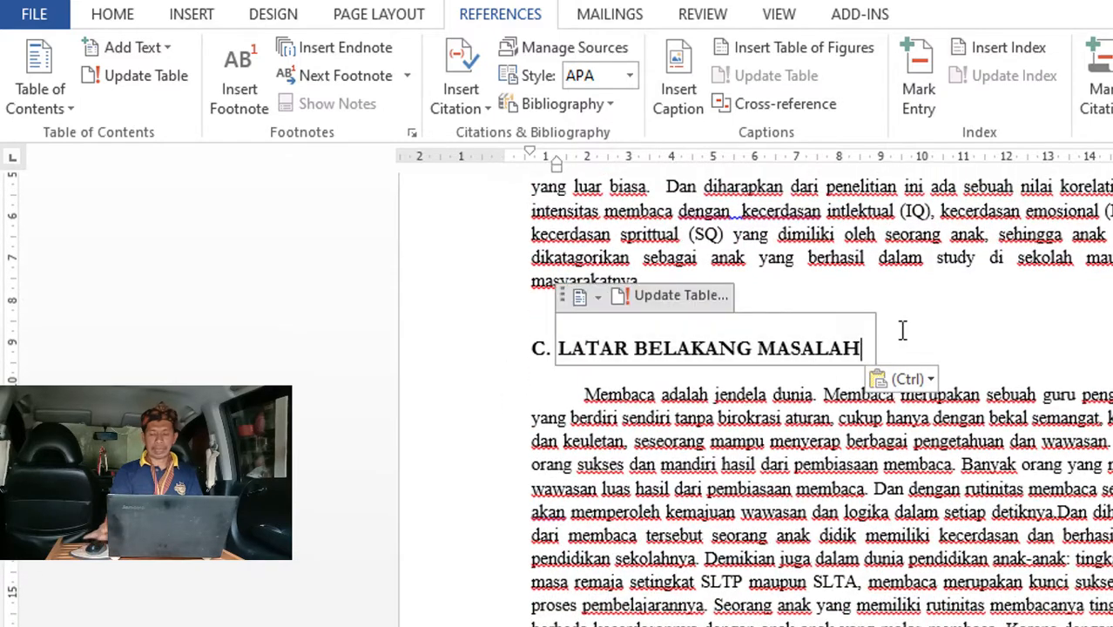
key(BackSpace)
key(BackSpace)
key(BackSpace)
key(BackSpace)
key(BackSpace)
key(BackSpace)
key(BackSpace)
key(BackSpace)
key(BackSpace)
key(BackSpace)
key(BackSpace)
key(BackSpace)
key(BackSpace)
key(BackSpace)
key(BackSpace)
key(BackSpace)
key(BackSpace)
key(BackSpace)
key(BackSpace)
key(BackSpace)
key(BackSpace)
key(BackSpace)
key(BackSpace)
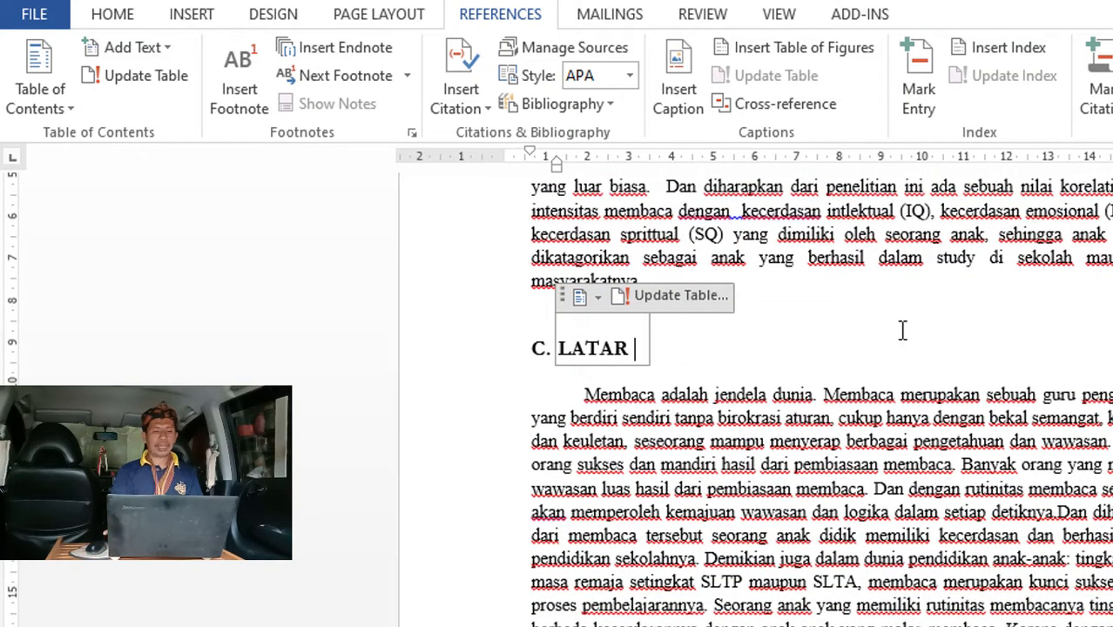
text(ANALISIS)
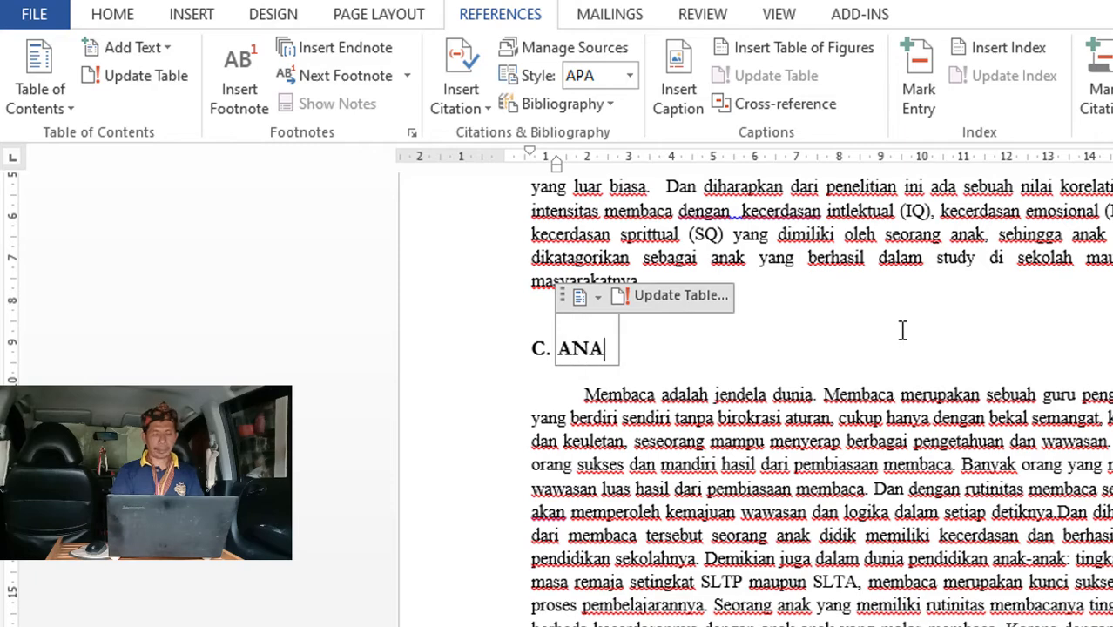
key(BackSpace)
key(BackSpace)
text(A)
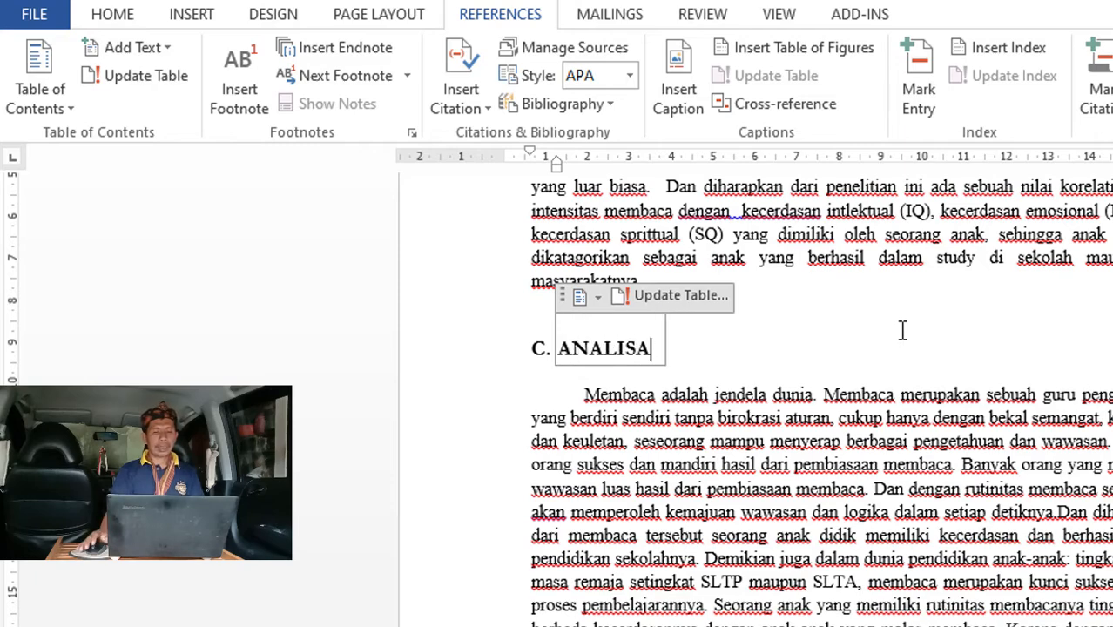
Add the copied heading "D. LATAR BELAKANG MASALAH" above the later paragraph beginning "Inilah tingkat permasalahan".
scroll(1033, 504, down, 15)
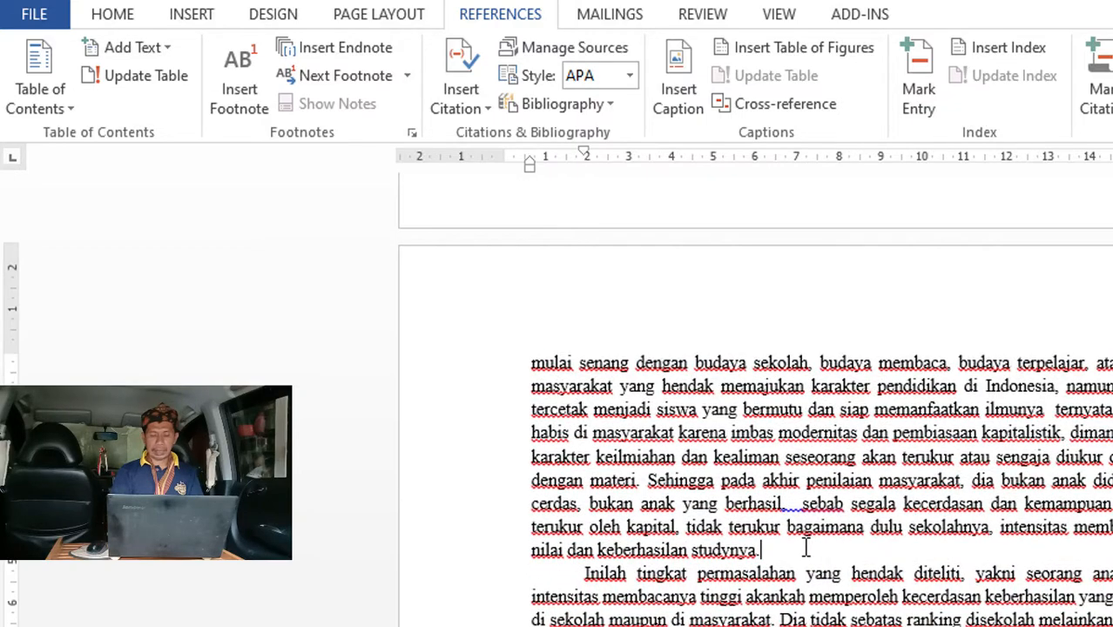
key(Return)
key(Return)
scroll(477, 498, down, 2)
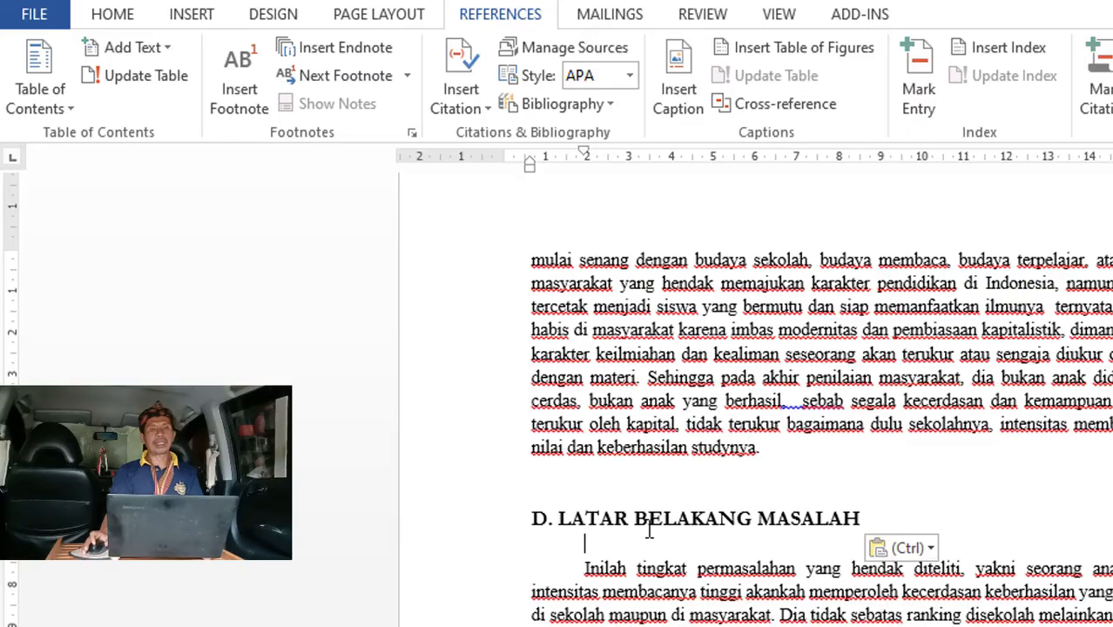
scroll(650, 527, down, 10)
scroll(651, 522, up, 8)
scroll(545, 492, down, 5)
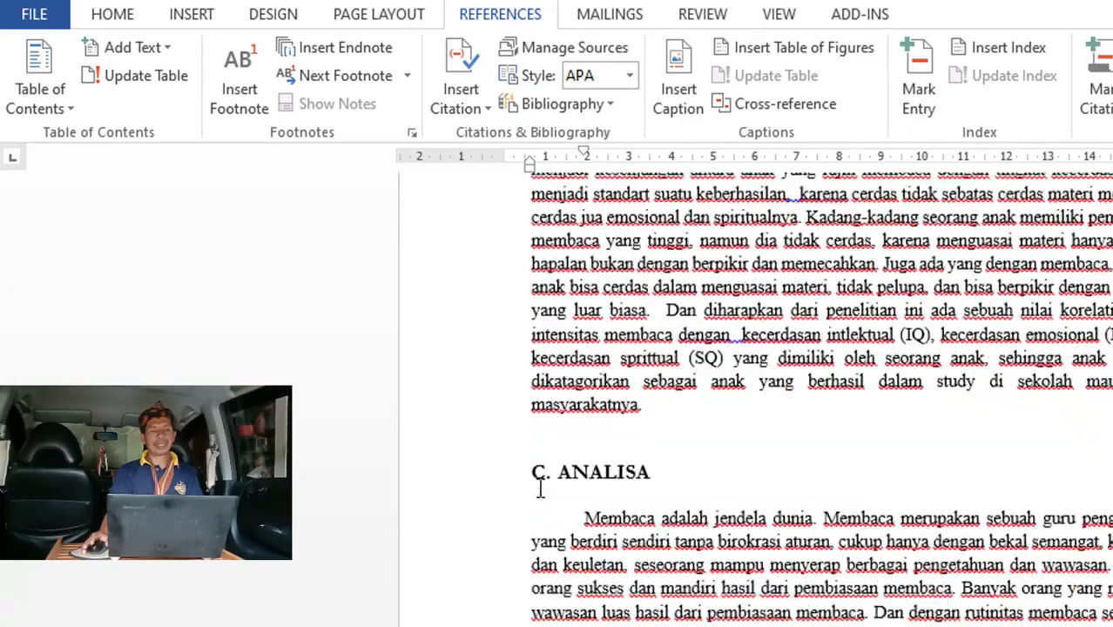
scroll(544, 492, up, 10)
key(ctrl+v)
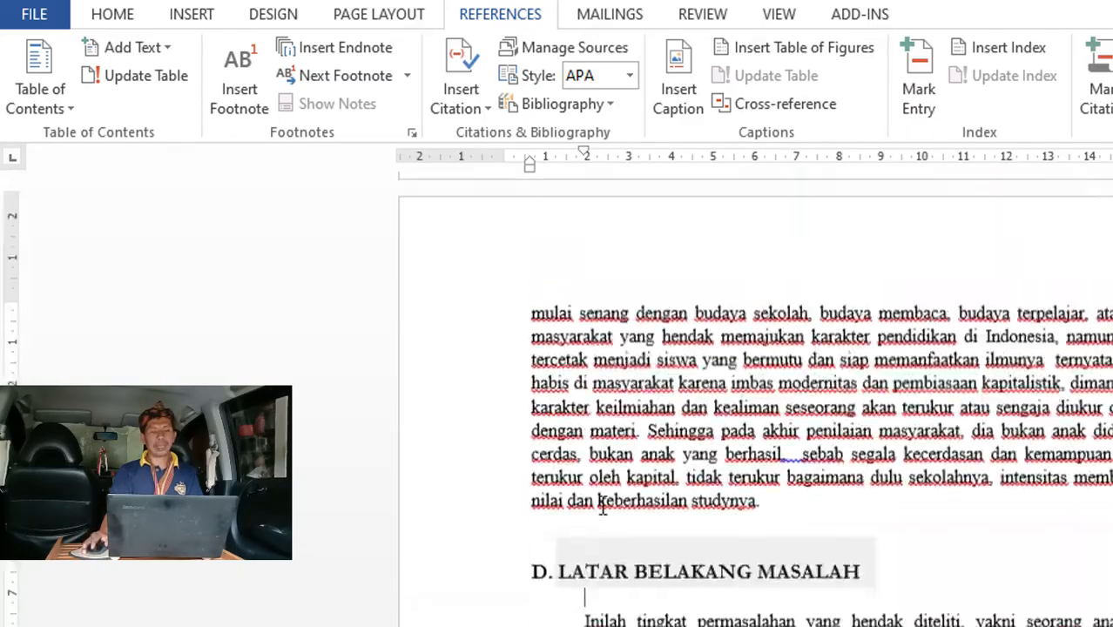
Replace the text of the section D heading with "PENUTUP".
scroll(697, 436, down, 3)
click(861, 363)
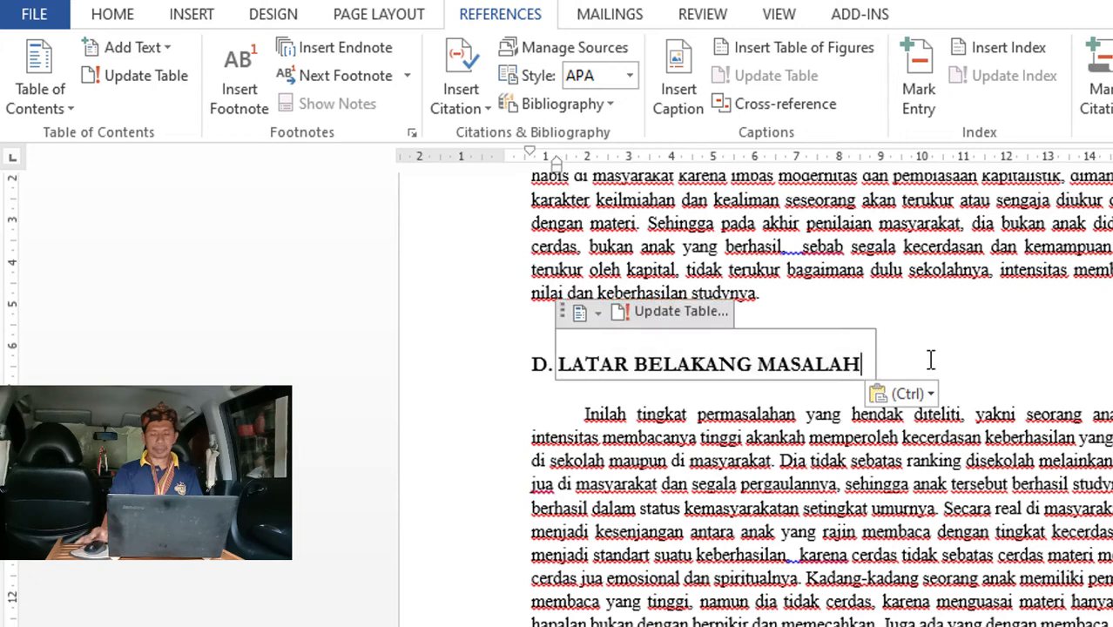
key(BackSpace)
key(BackSpace)
key(BackSpace)
key(BackSpace)
key(BackSpace)
key(BackSpace)
key(BackSpace)
key(BackSpace)
key(BackSpace)
key(BackSpace)
key(BackSpace)
key(BackSpace)
key(BackSpace)
key(BackSpace)
key(BackSpace)
key(BackSpace)
key(BackSpace)
key(BackSpace)
key(BackSpace)
key(BackSpace)
key(BackSpace)
key(BackSpace)
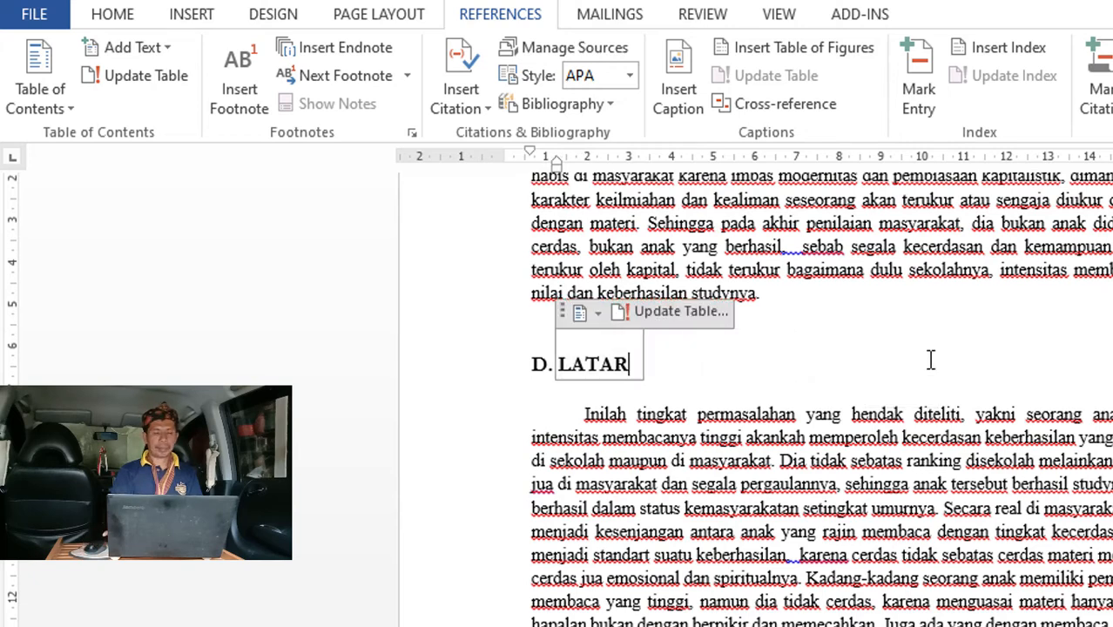
text(PENUTUP)
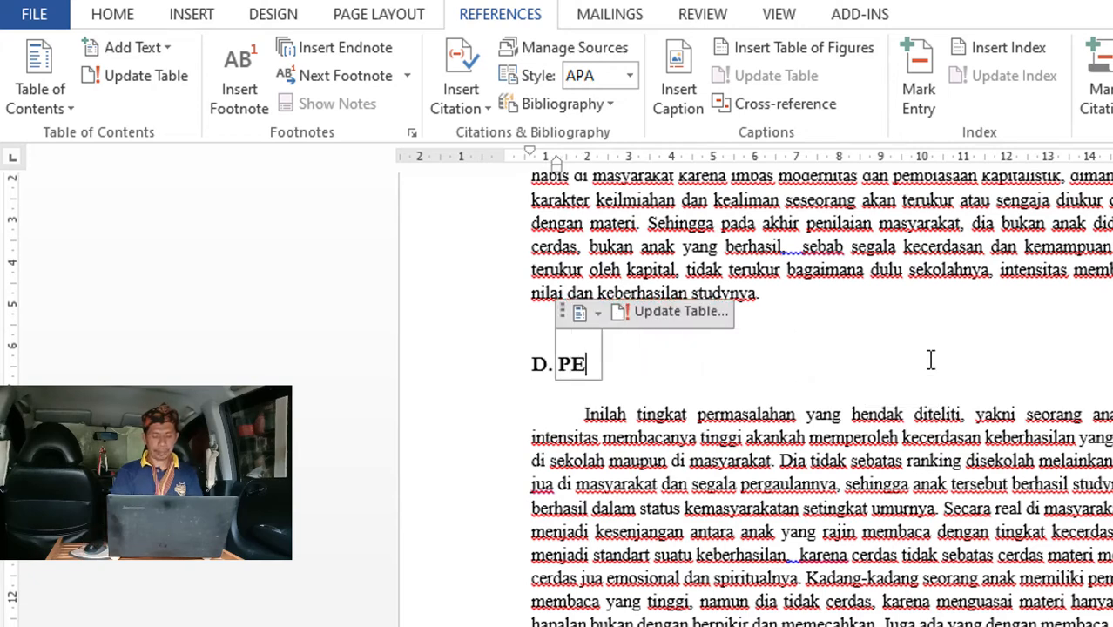
click(993, 575)
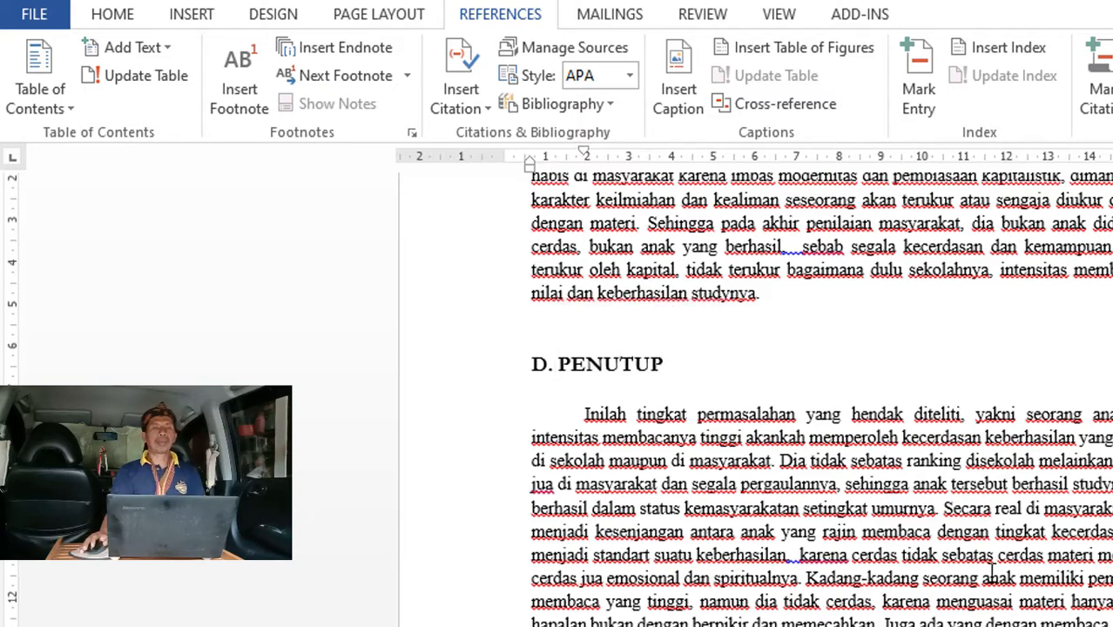
Select the section A heading, apply the Basic (Stylish) style set to the document and change the theme fonts to Arial.
scroll(993, 566, up, 10)
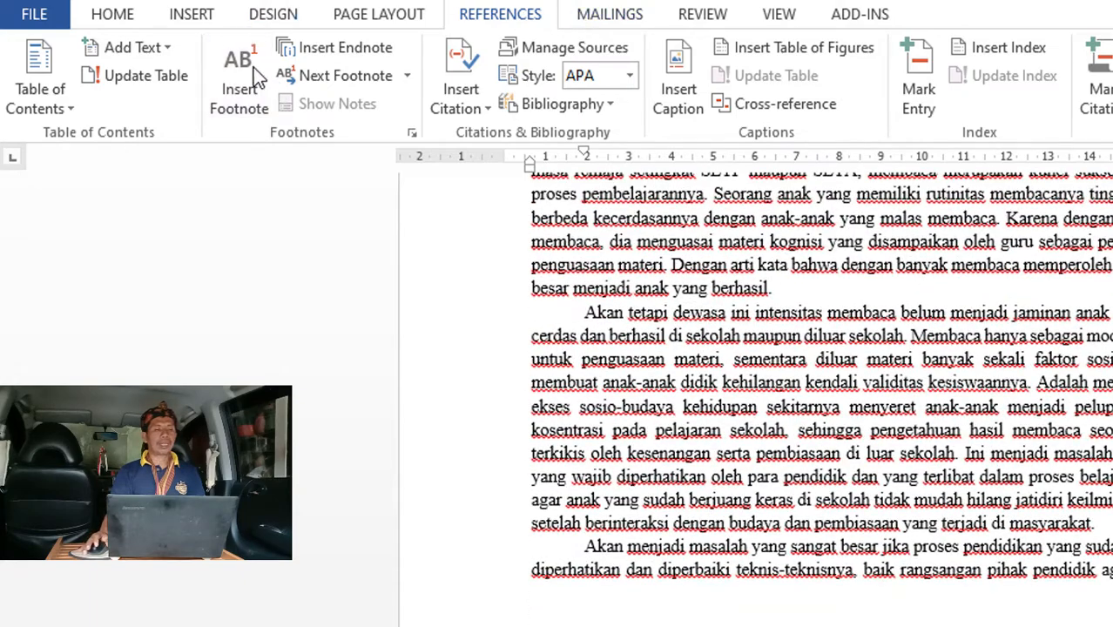
scroll(943, 511, up, 15)
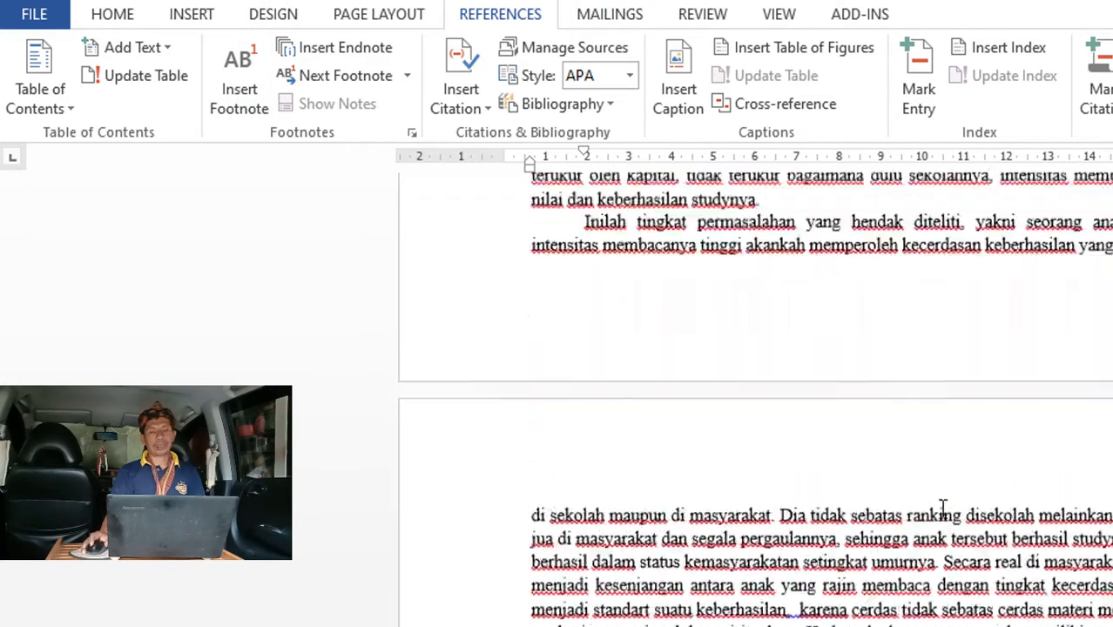
scroll(944, 510, up, 10)
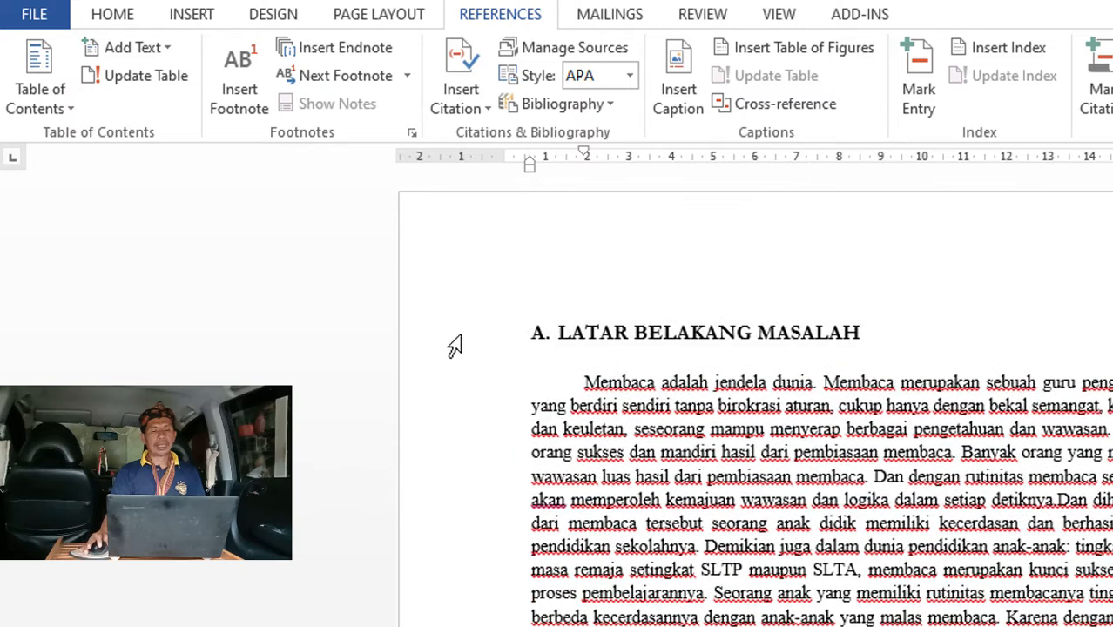
click(427, 330)
click(682, 495)
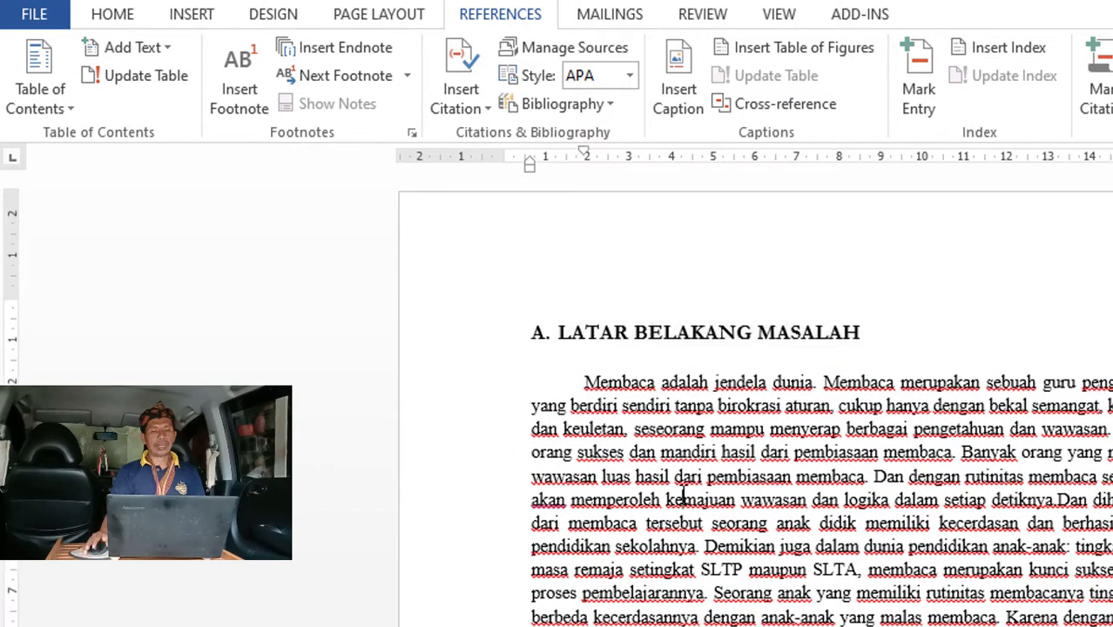
click(442, 339)
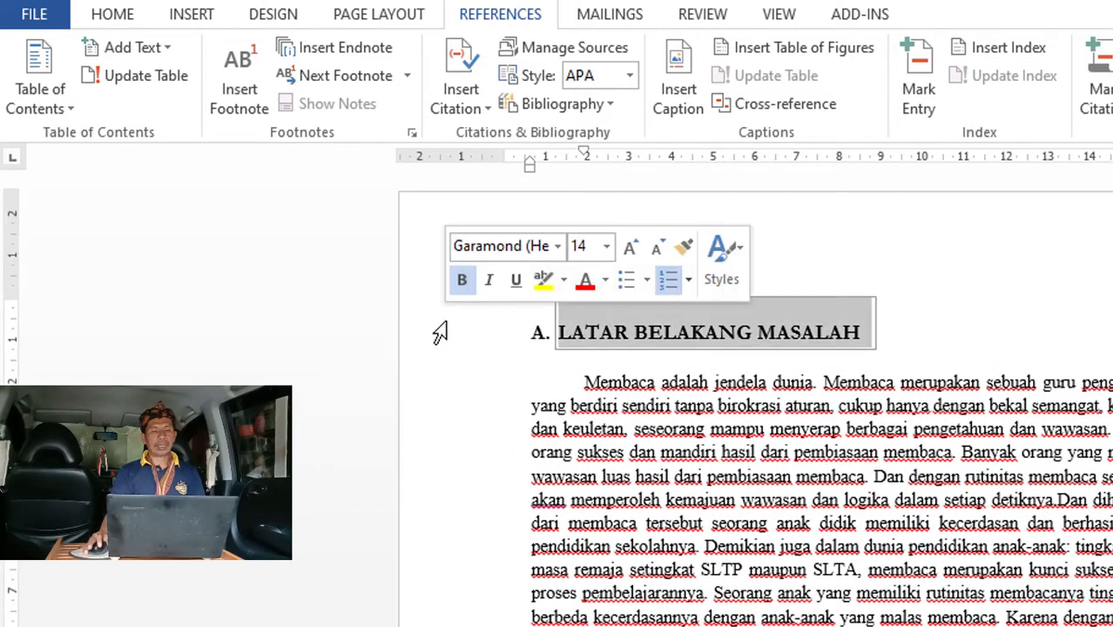
click(112, 14)
click(206, 18)
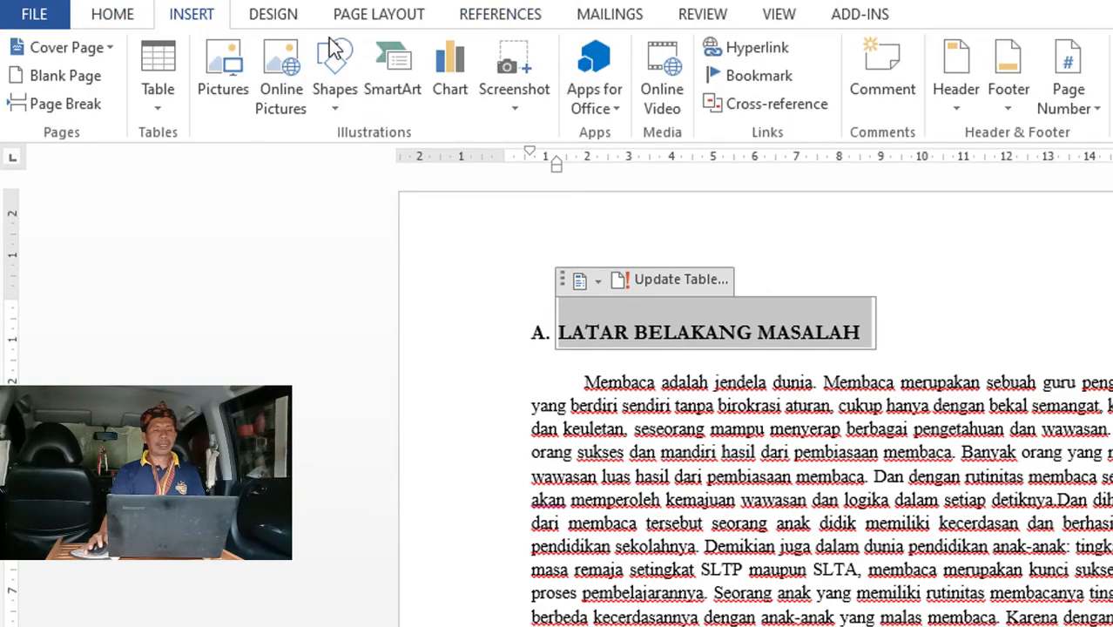
click(379, 20)
click(279, 19)
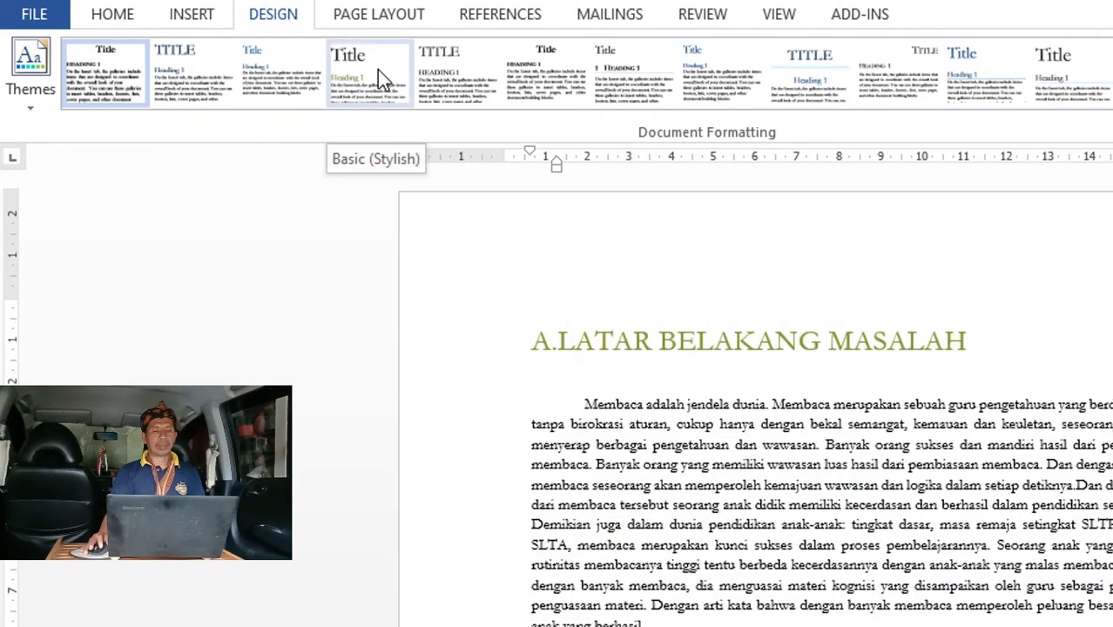
click(377, 69)
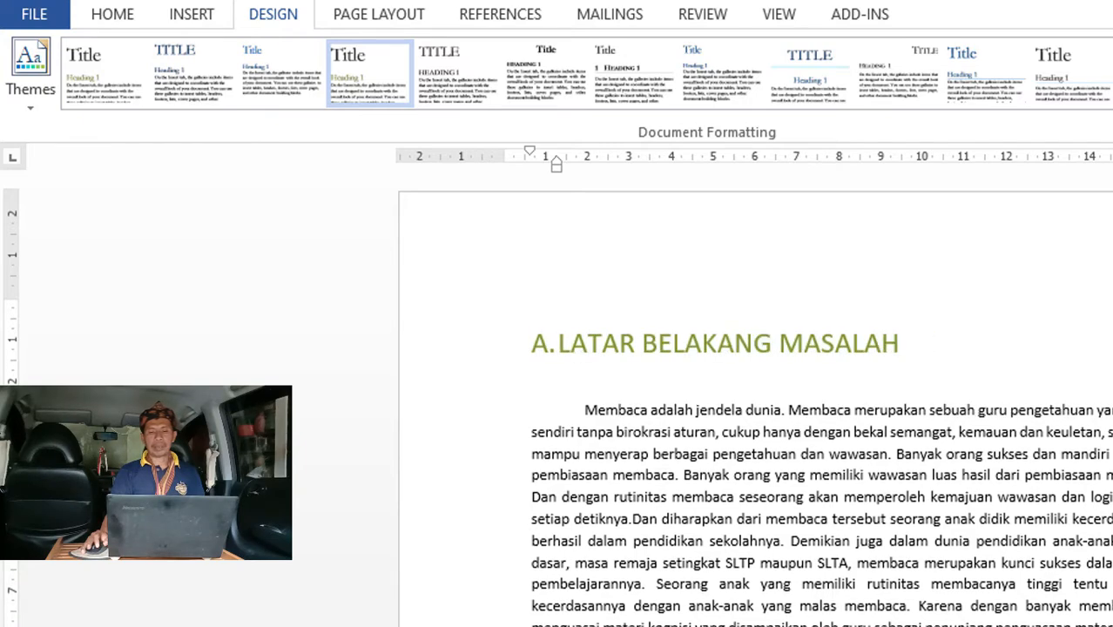
click(1112, 318)
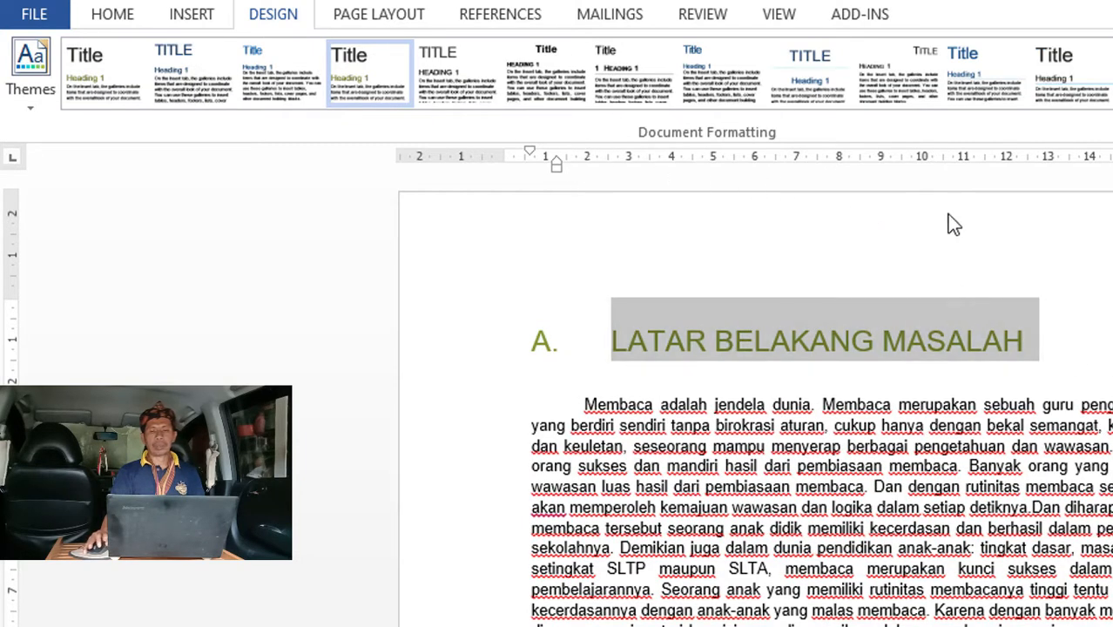
Set the font color of the section A heading to black.
click(114, 15)
click(499, 96)
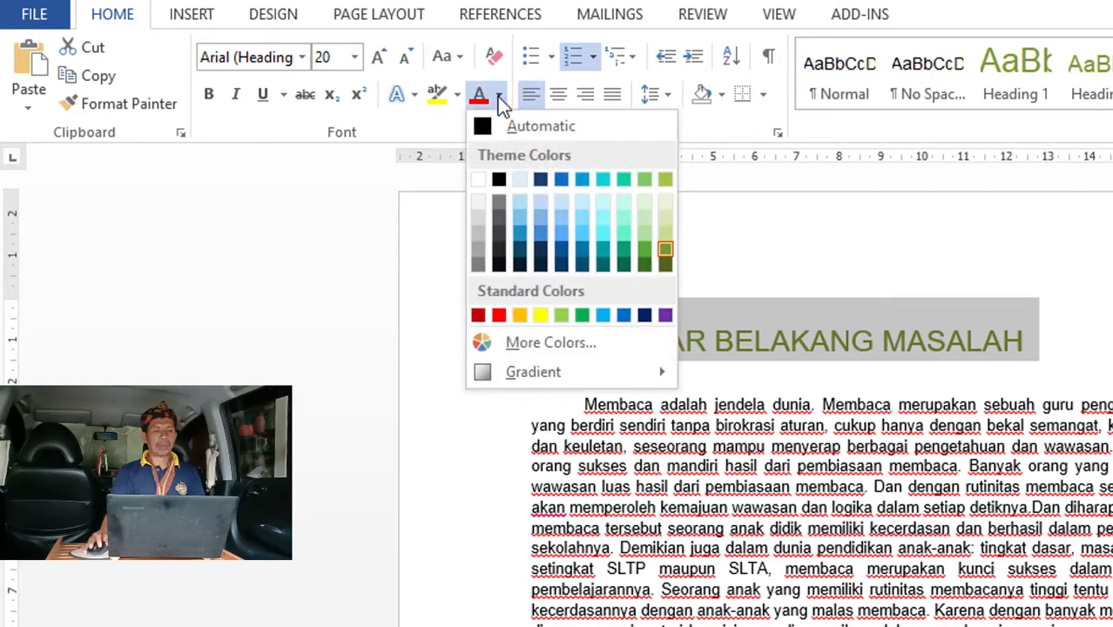
click(498, 180)
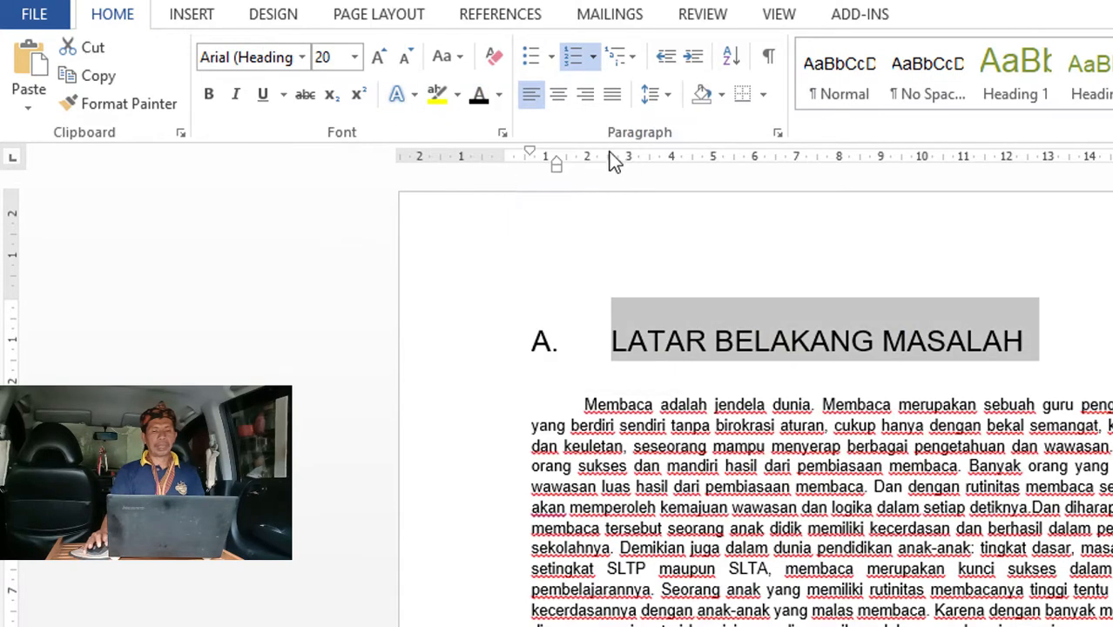
Apply the first style set in the document formatting gallery to the document.
click(290, 21)
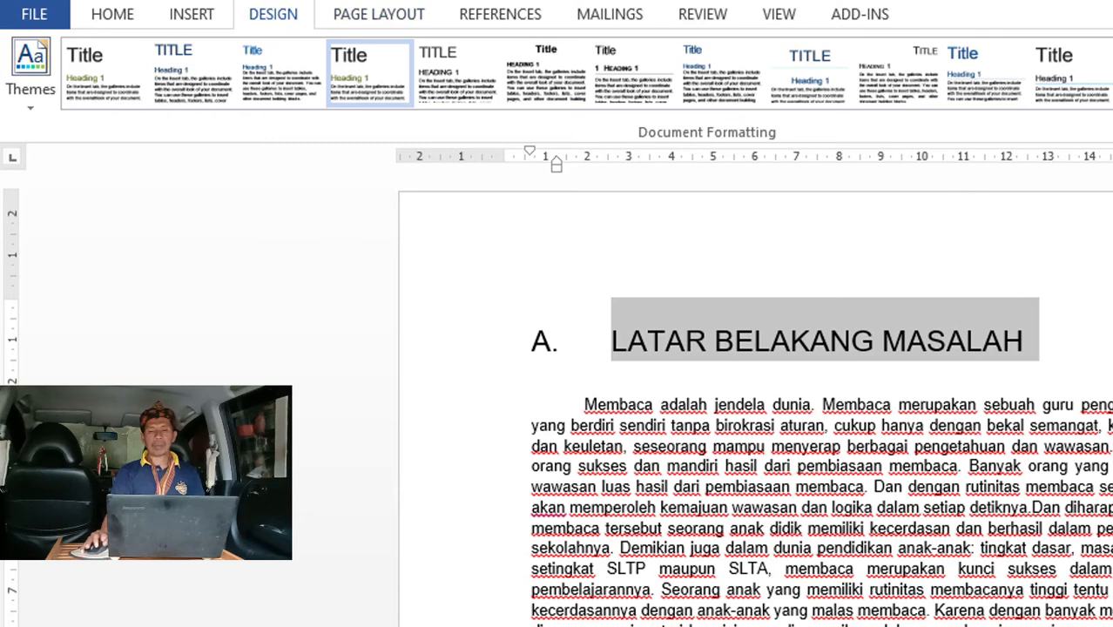
click(97, 71)
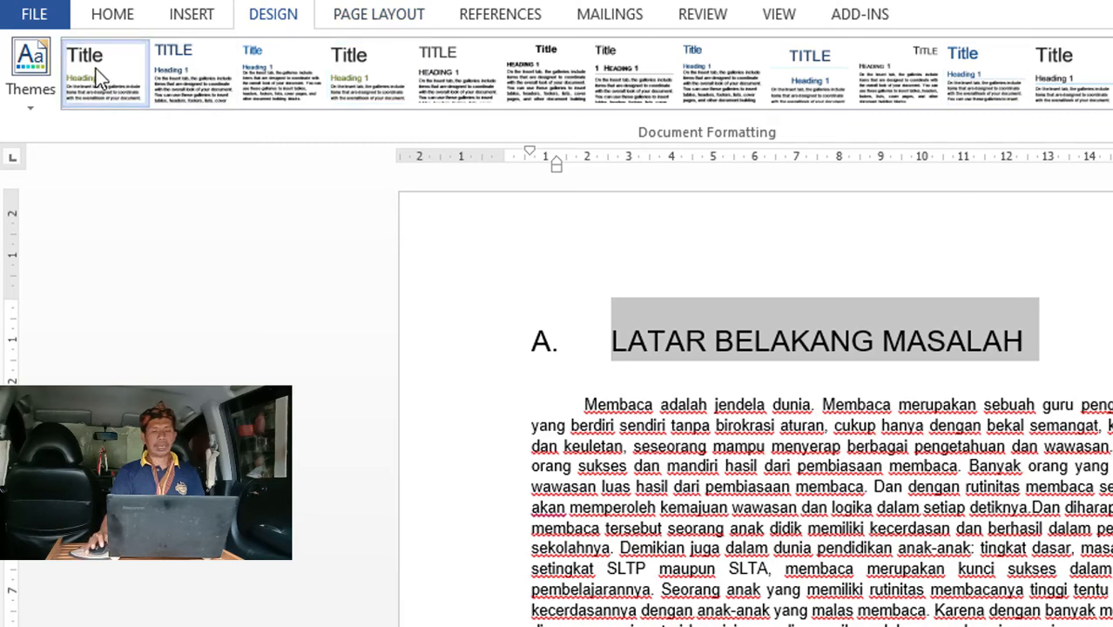
Compare the formatting of the section A heading with the section B and C headings.
click(690, 473)
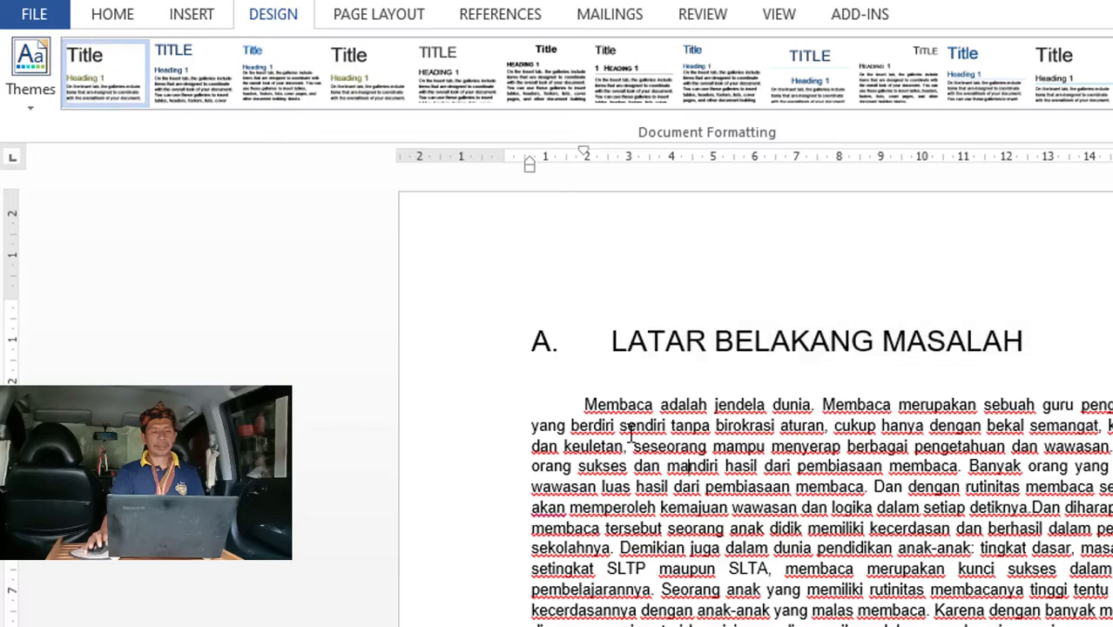
click(433, 344)
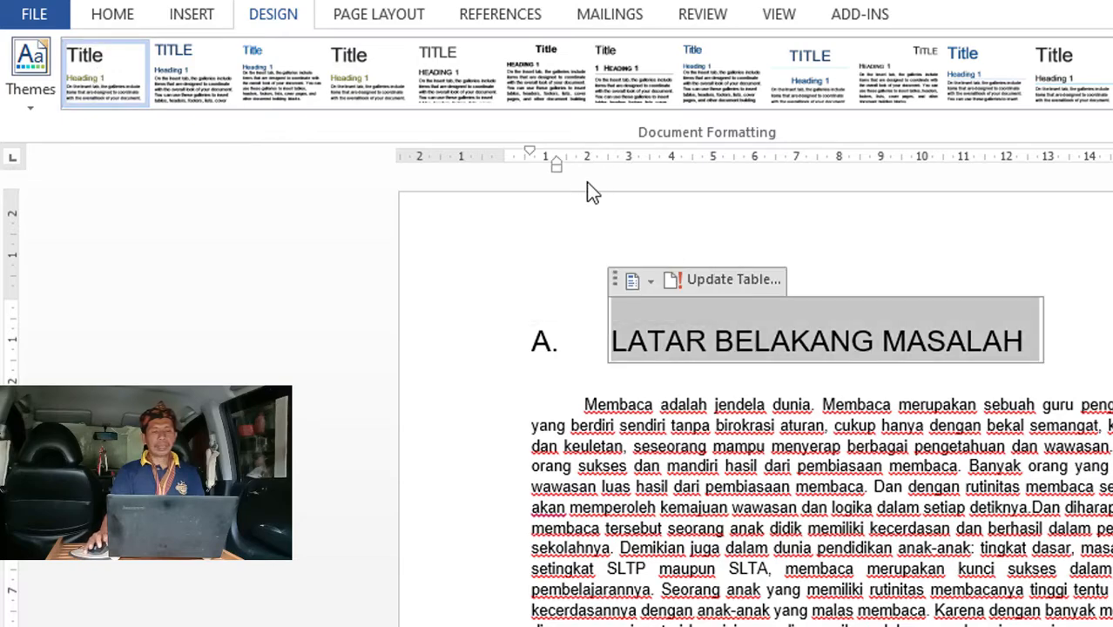
scroll(784, 392, down, 10)
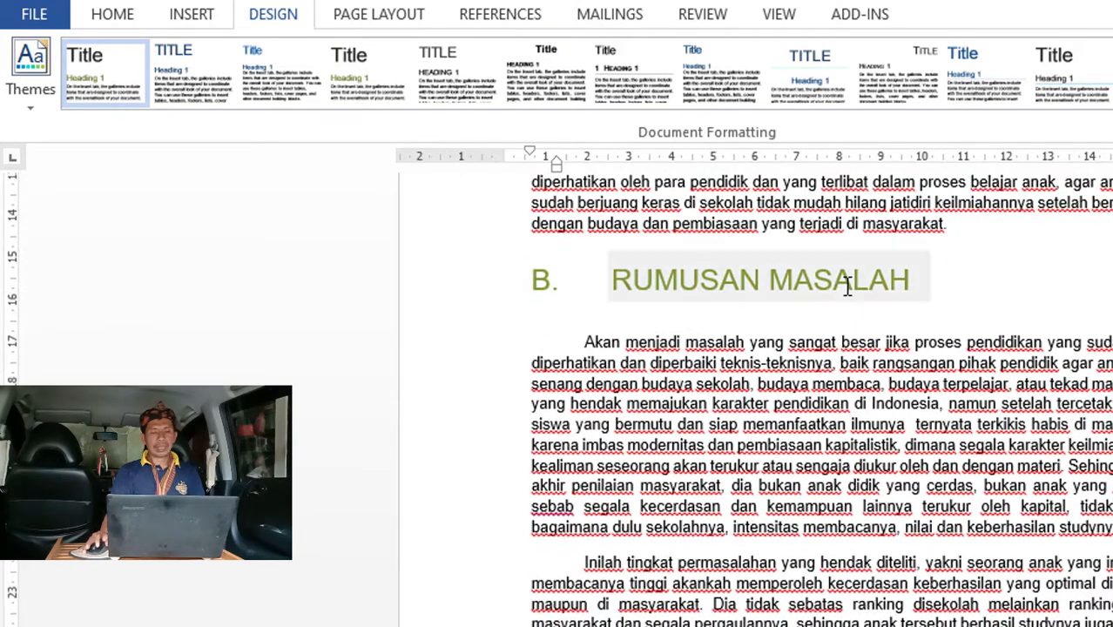
click(846, 286)
scroll(946, 476, down, 15)
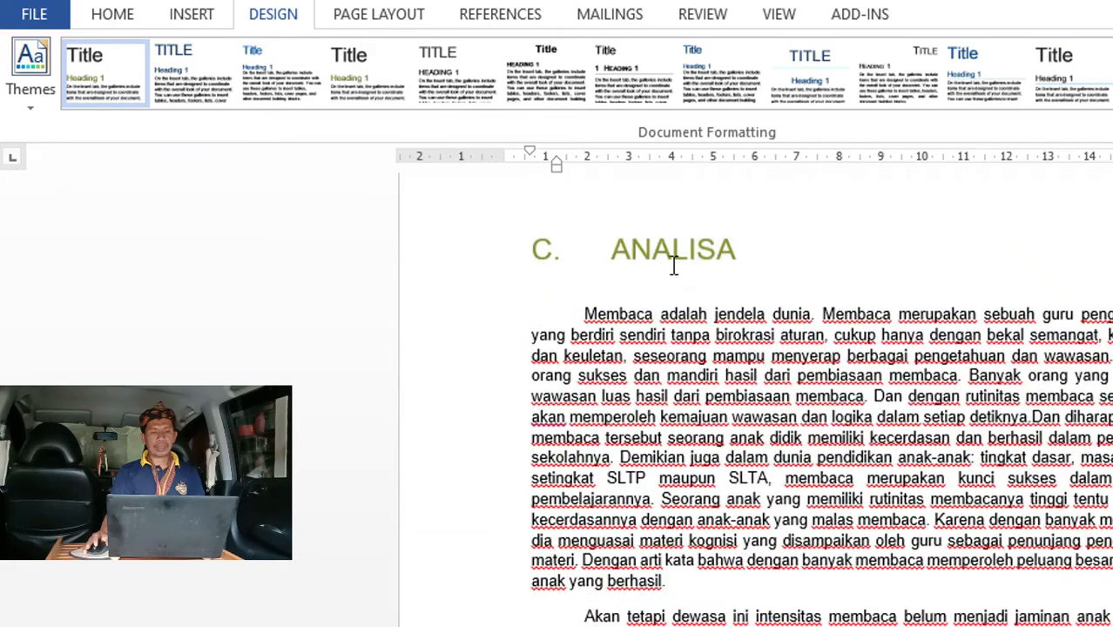
scroll(699, 303, up, 20)
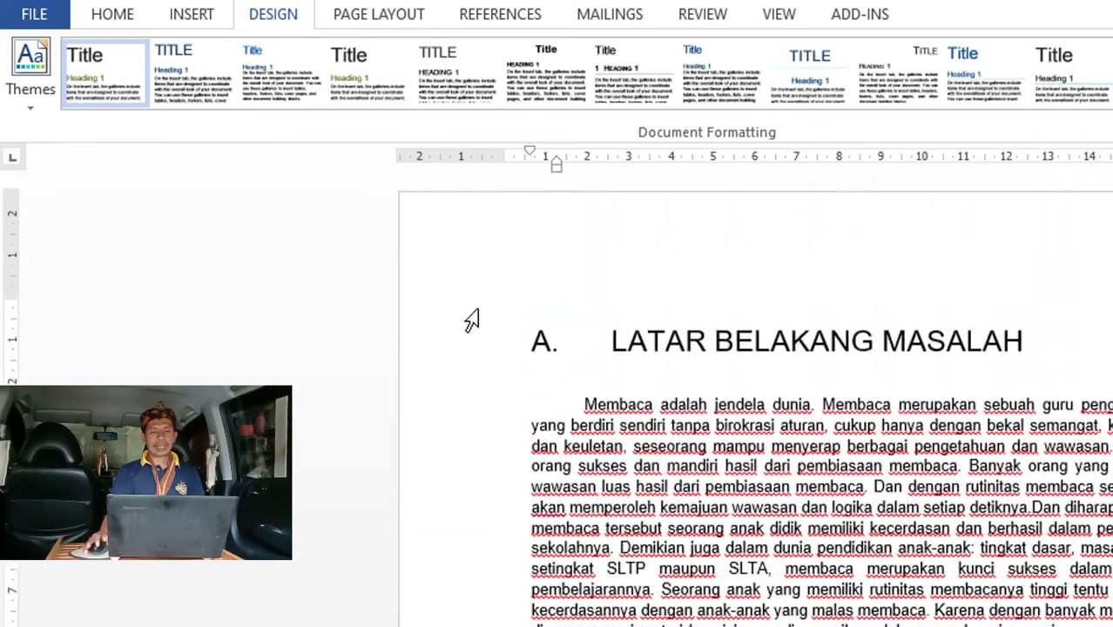
Restore the green heading color on the section A heading to match the other section headings.
click(446, 348)
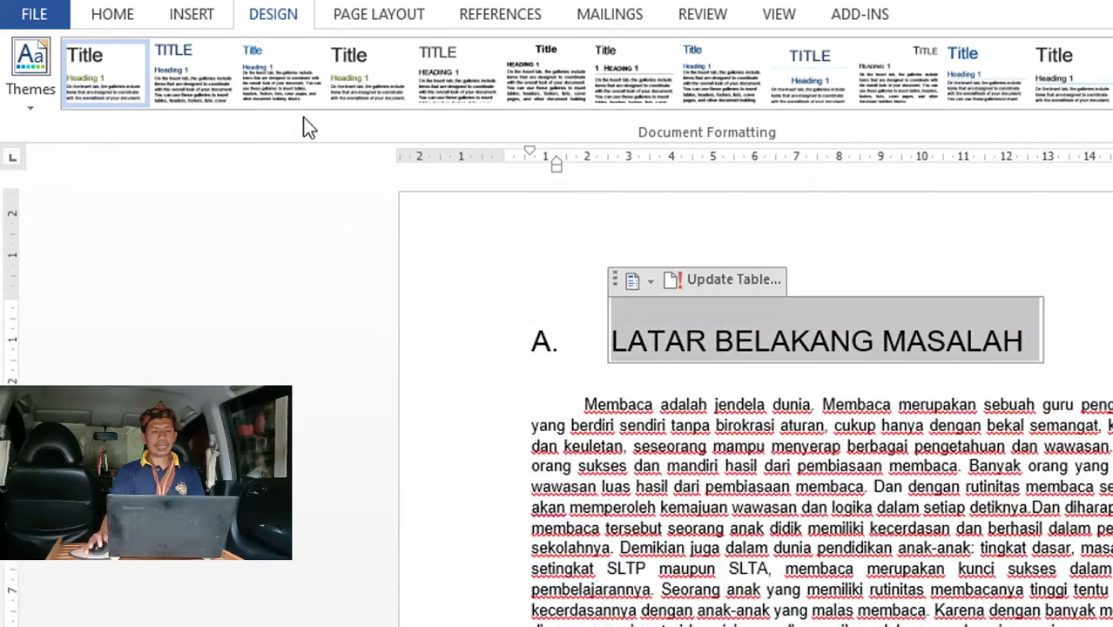
click(114, 14)
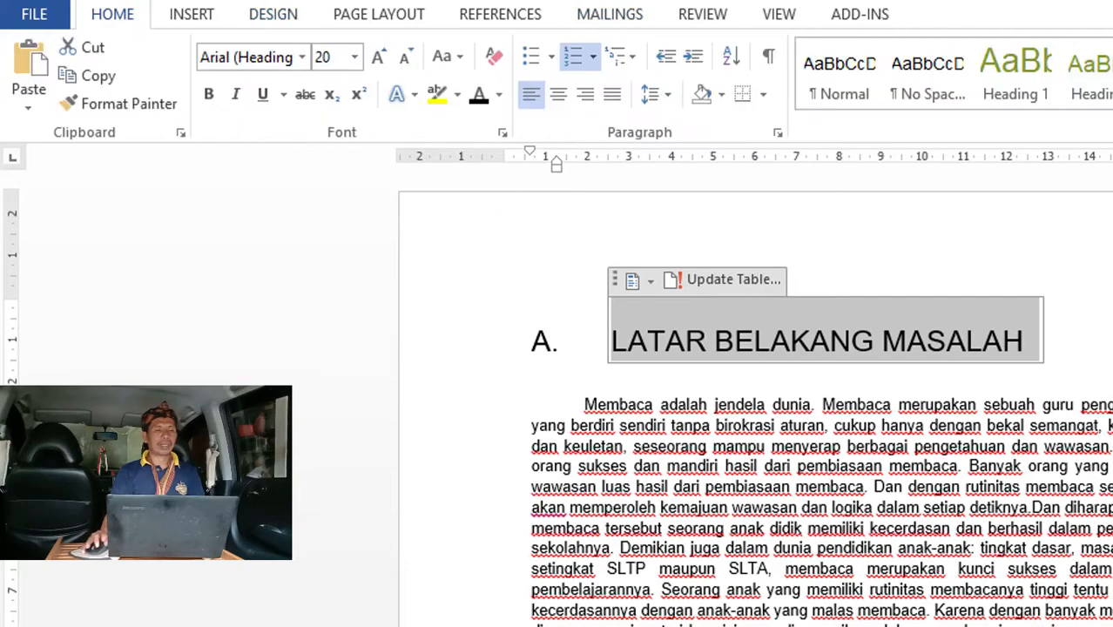
click(655, 487)
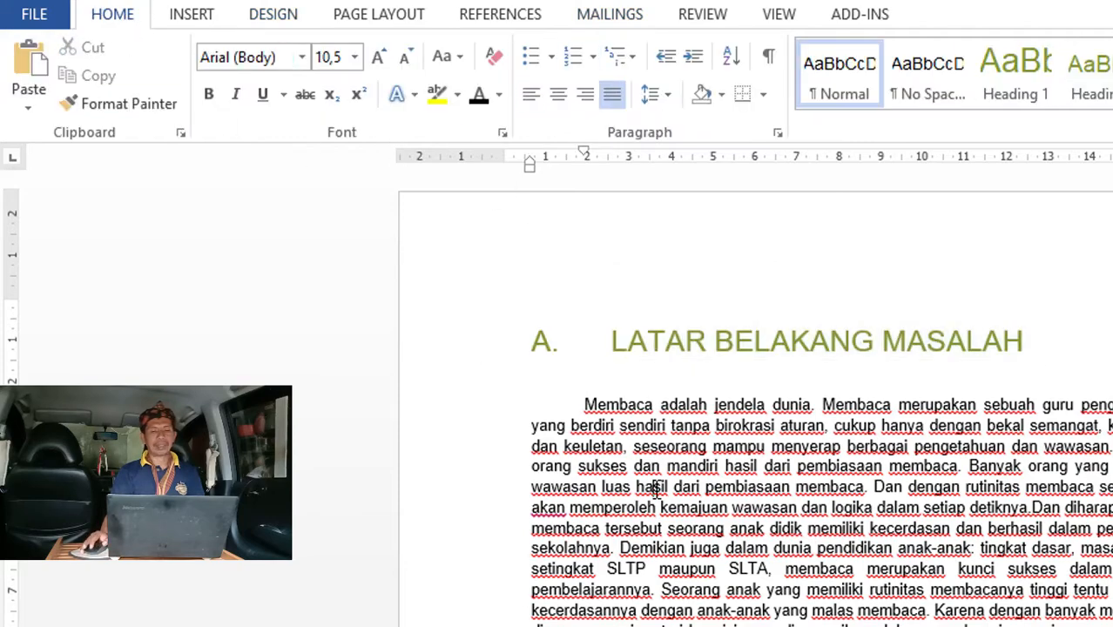
scroll(667, 495, down, 5)
scroll(667, 494, down, 3)
scroll(667, 495, up, 9)
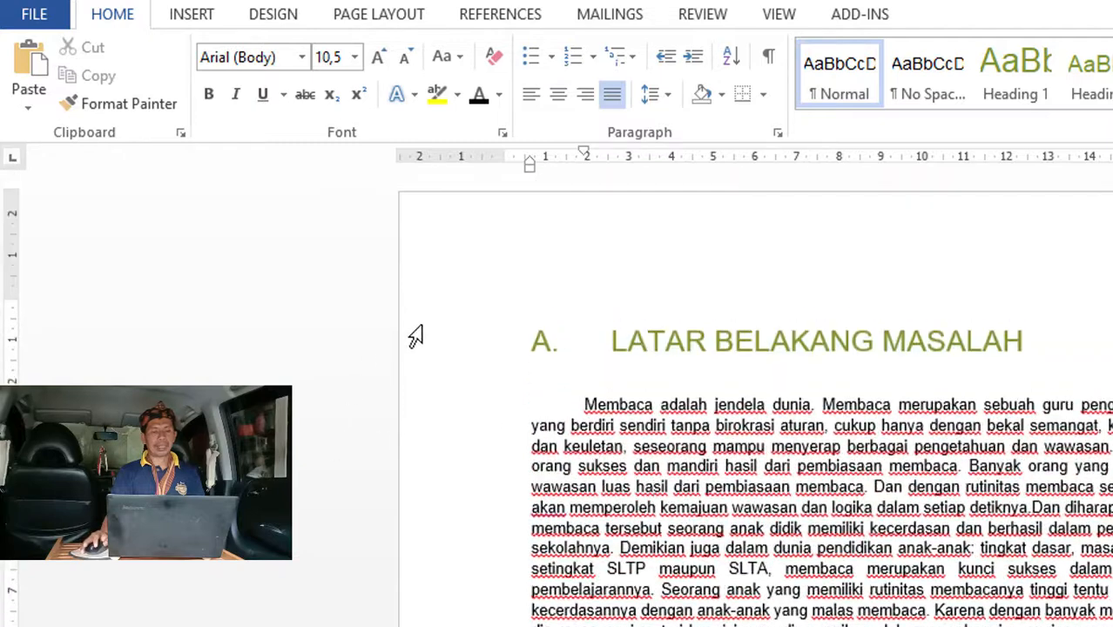
Apply the fourth style set in the document formatting gallery to the document and check the section headings.
click(416, 357)
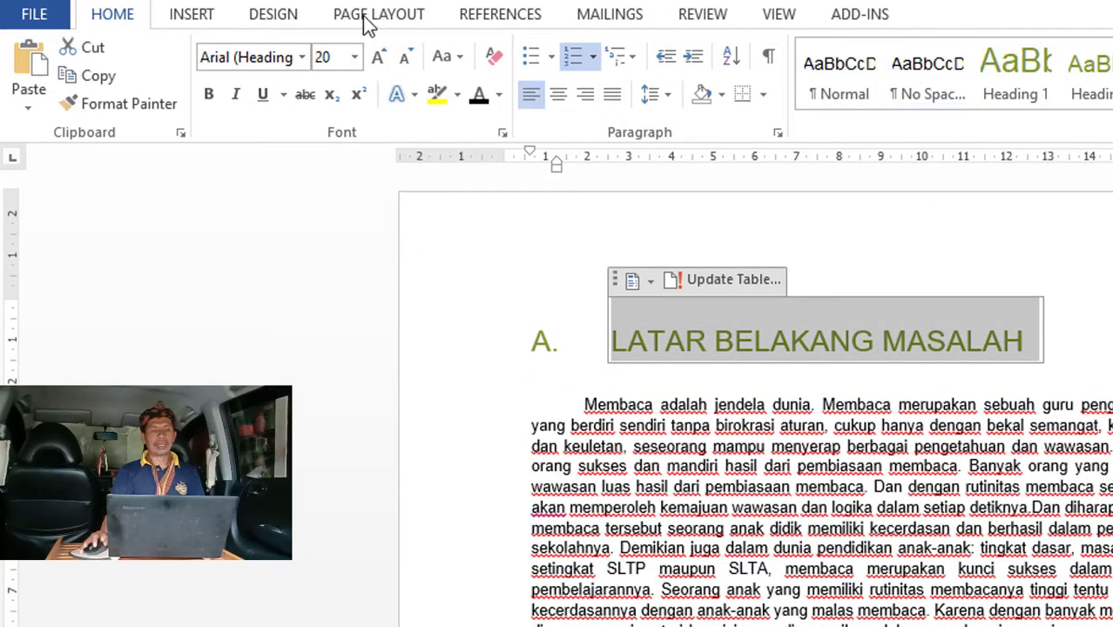
click(294, 24)
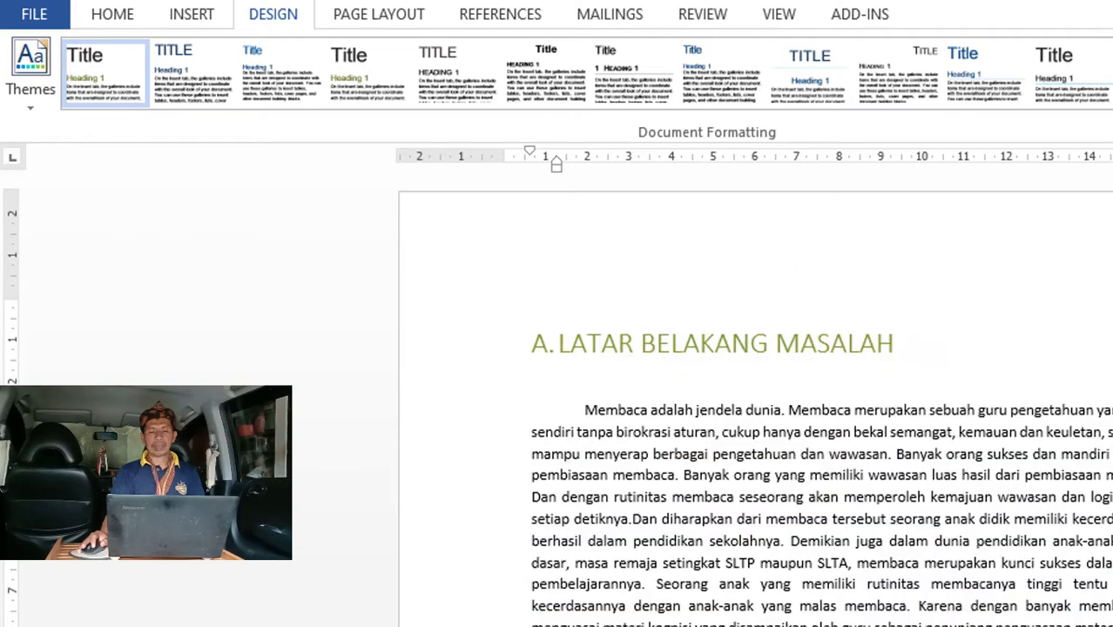
click(369, 71)
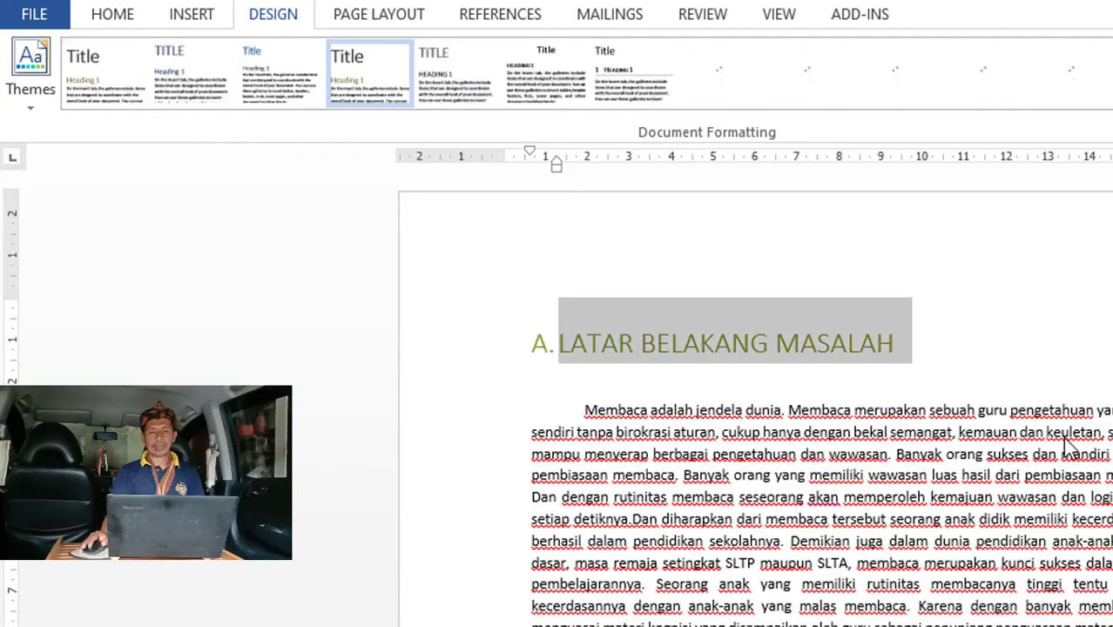
scroll(975, 370, down, 10)
scroll(871, 384, up, 3)
scroll(802, 409, down, 15)
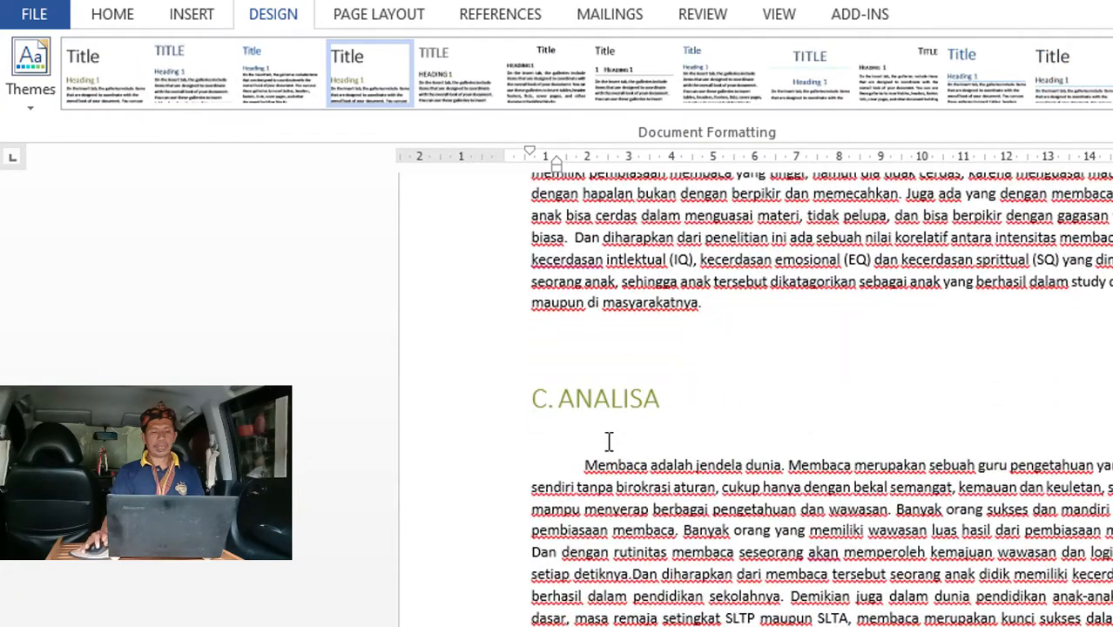
click(609, 441)
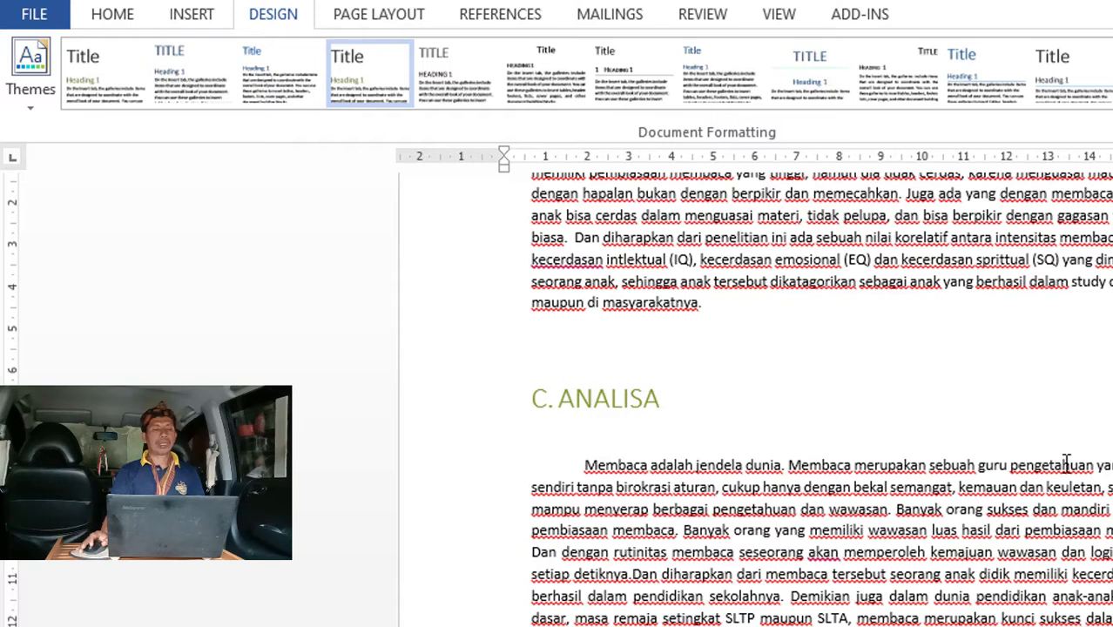
Insert a Manual Table table of contents on the blank page.
click(498, 15)
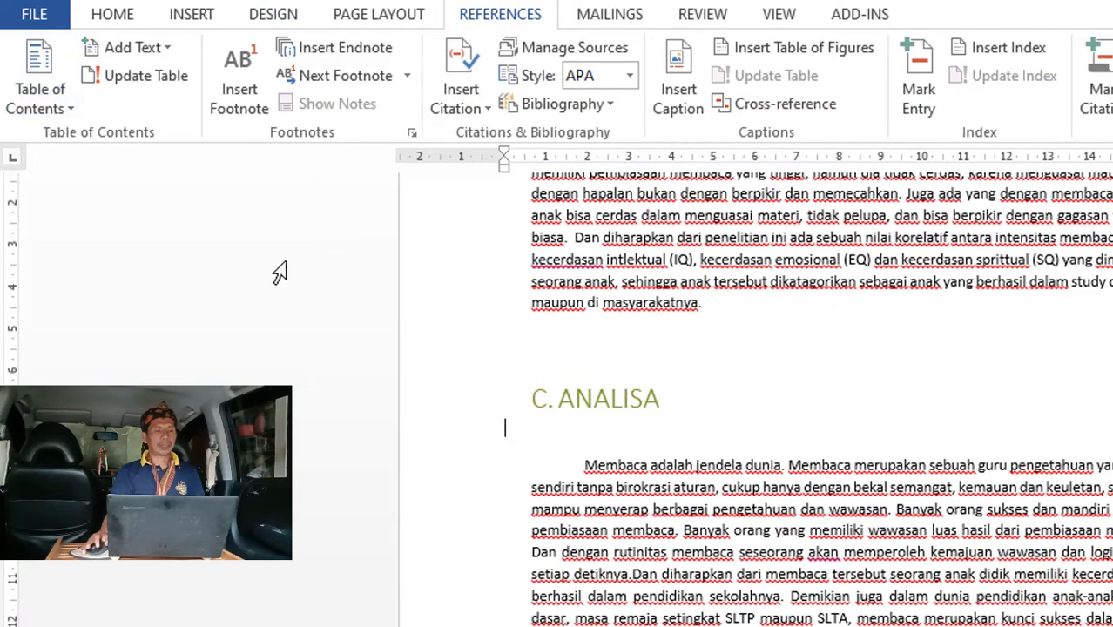
click(841, 304)
scroll(973, 372, up, 15)
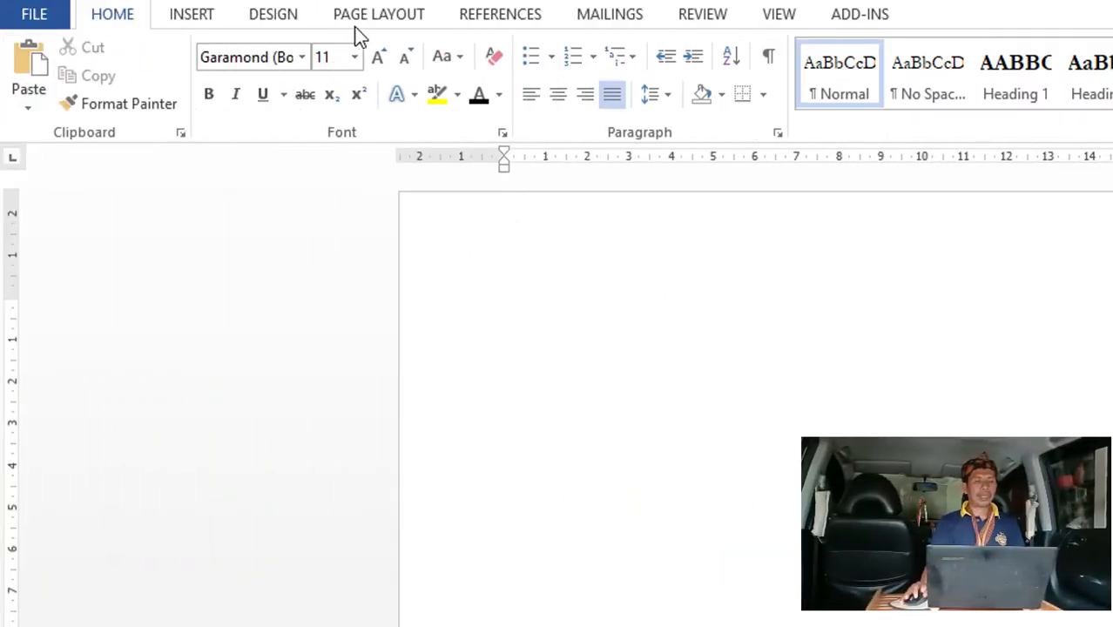
click(208, 19)
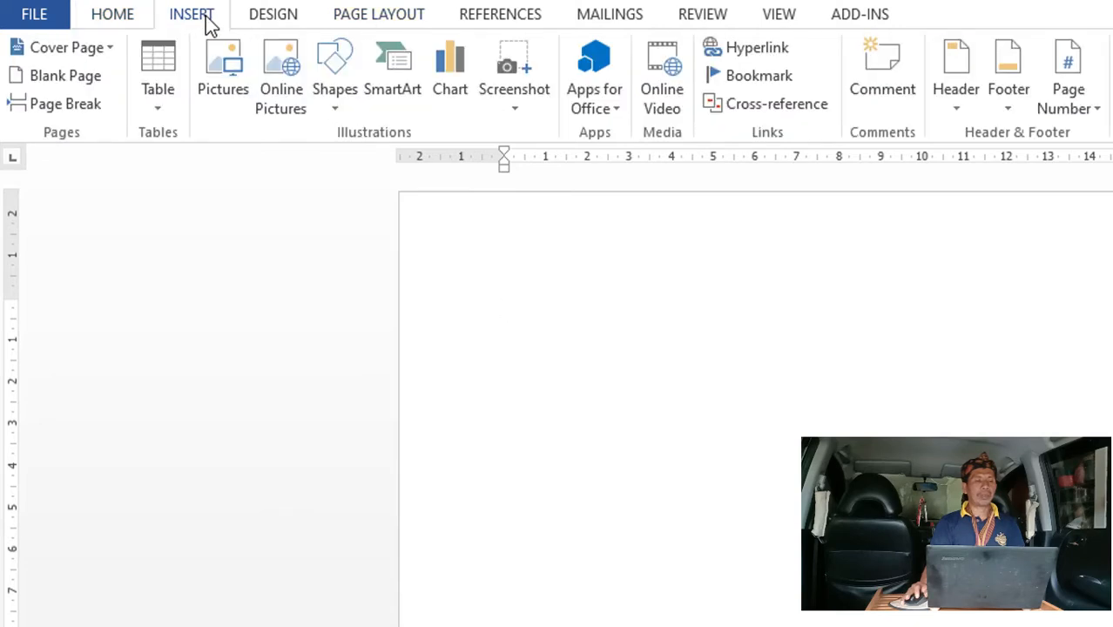
click(484, 21)
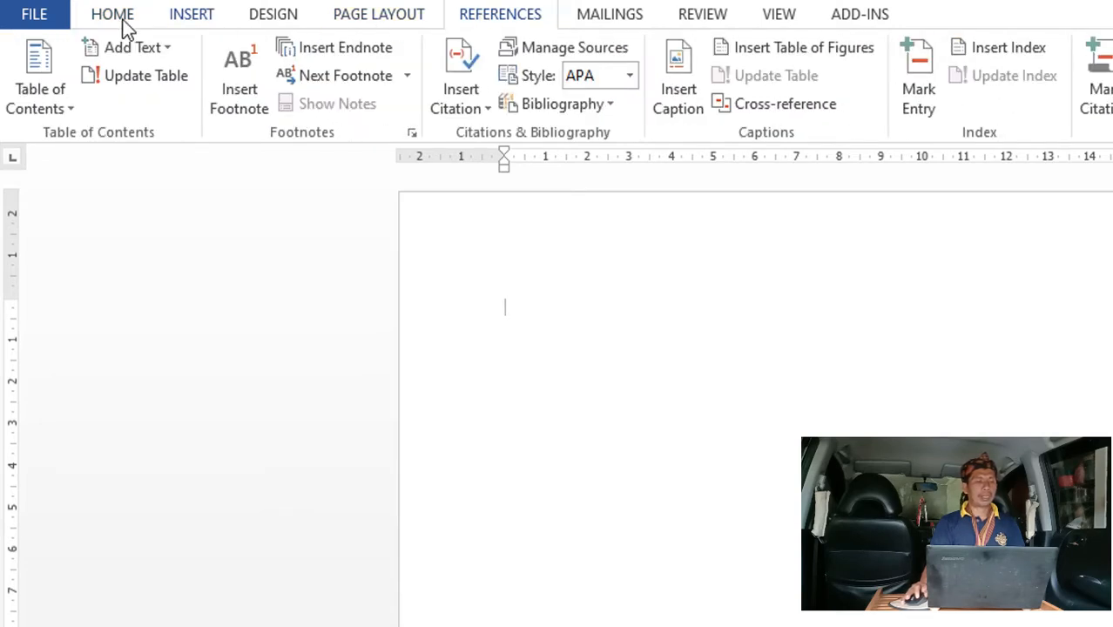
click(76, 107)
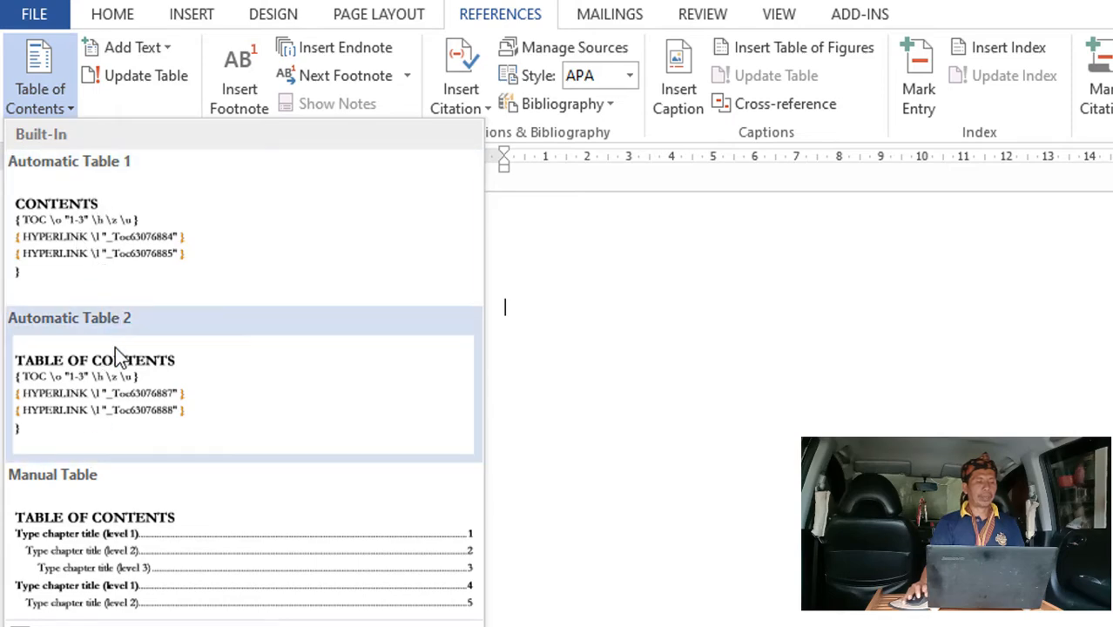
click(154, 575)
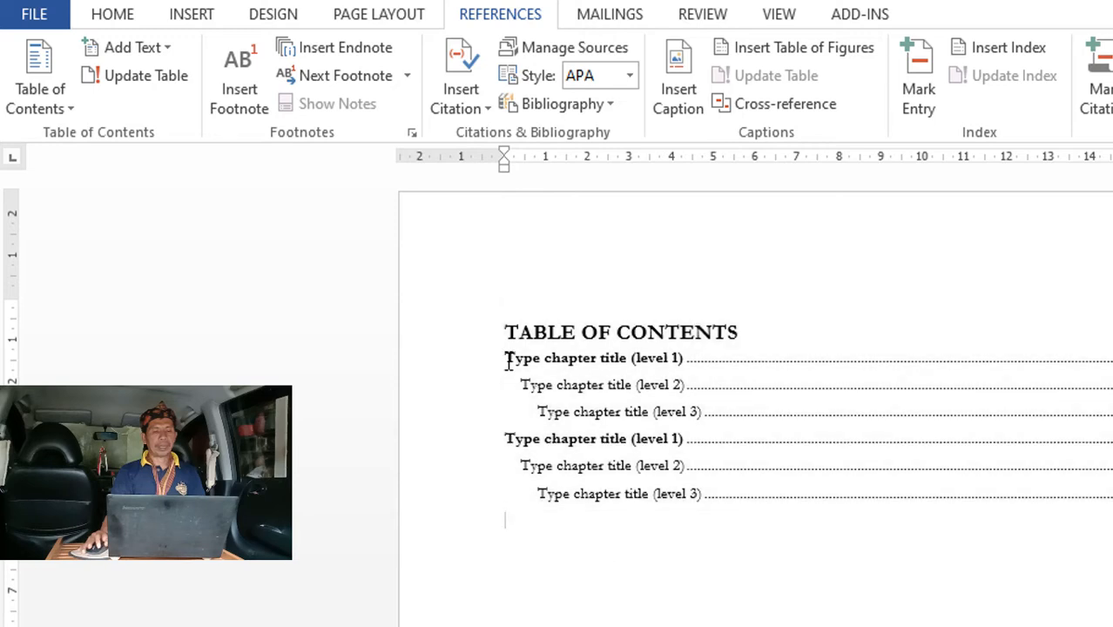
Copy the table of contents entries and paste them on the empty line below the last entry.
drag(508, 361, 798, 519)
key(ctrl+c)
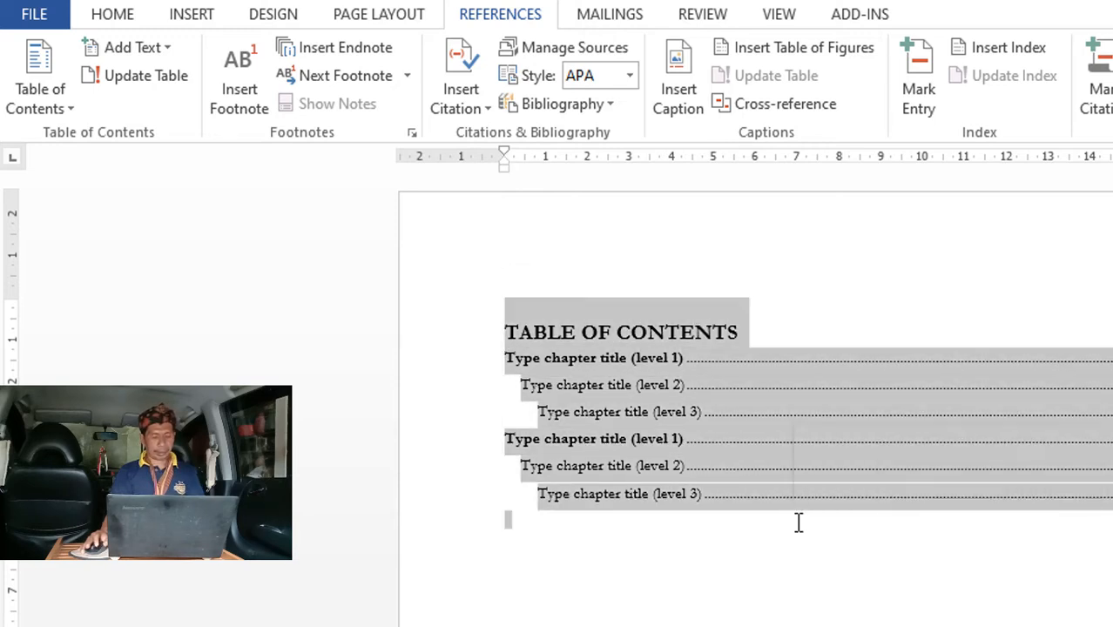
click(599, 521)
click(571, 523)
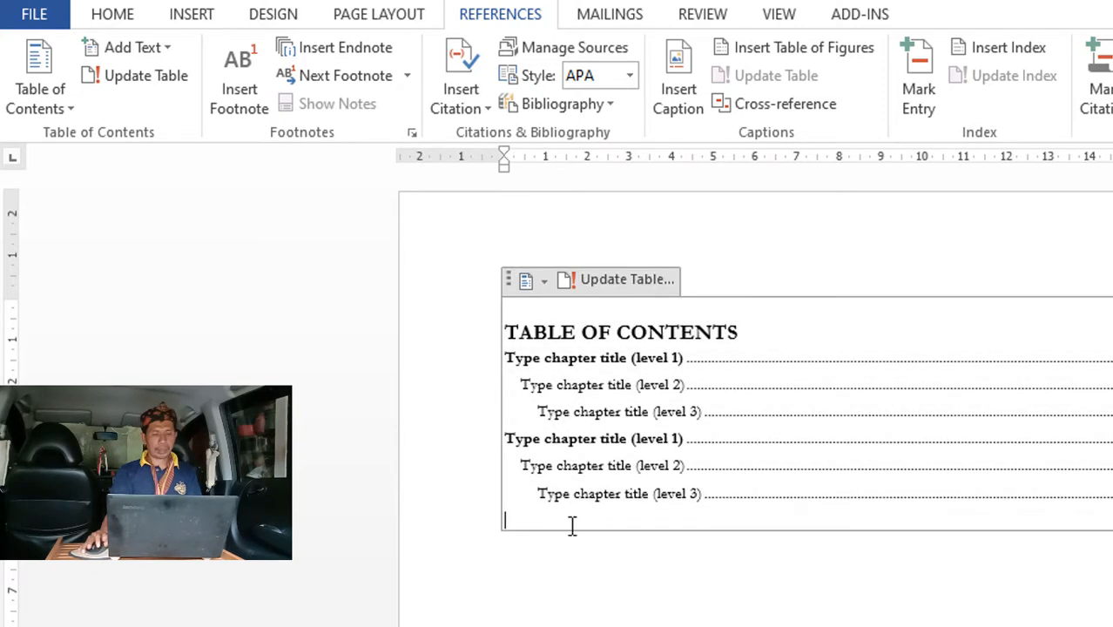
key(ctrl+v)
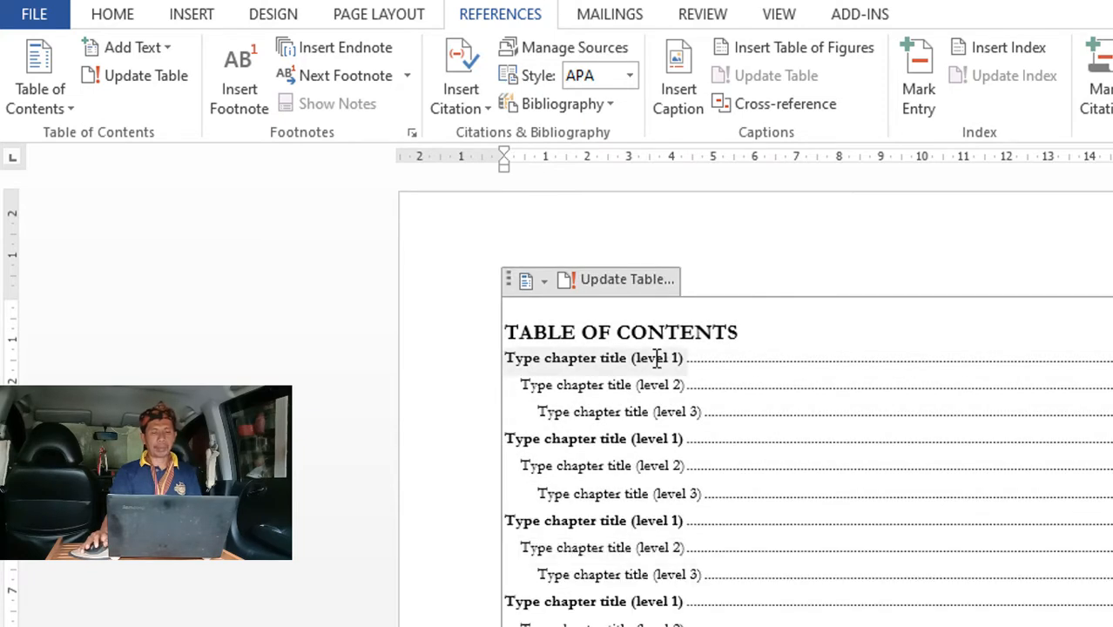
Replace the "TABLE OF CONTENTS" title with "DAFTAR ISI".
double_click(577, 333)
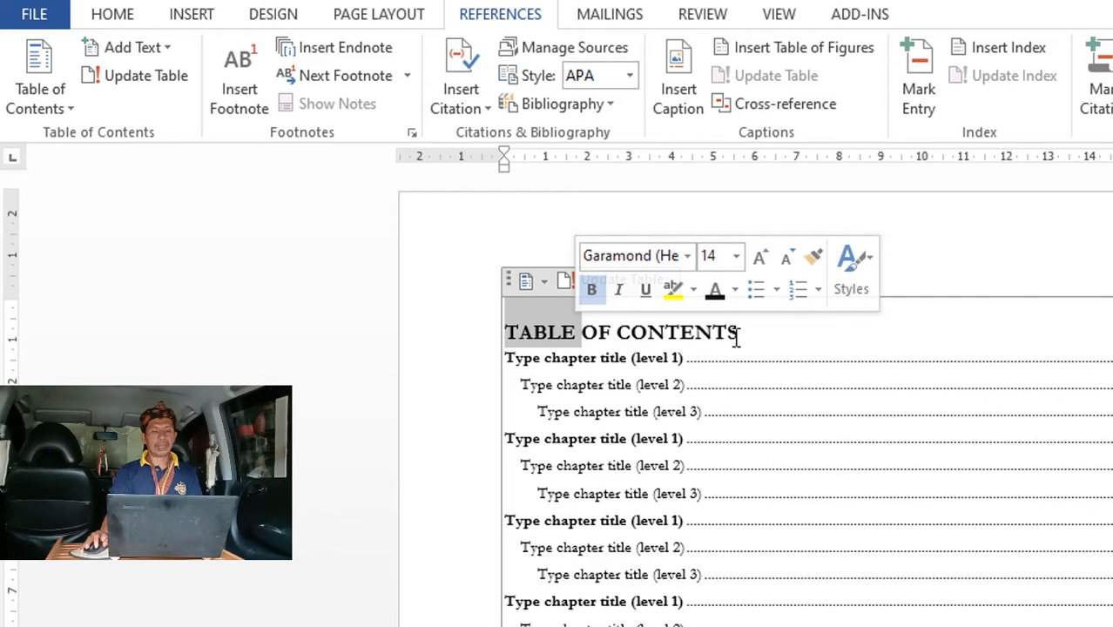
click(736, 336)
key(BackSpace)
key(BackSpace)
key(BackSpace)
key(BackSpace)
key(BackSpace)
key(BackSpace)
key(BackSpace)
key(BackSpace)
key(BackSpace)
key(BackSpace)
key(BackSpace)
key(BackSpace)
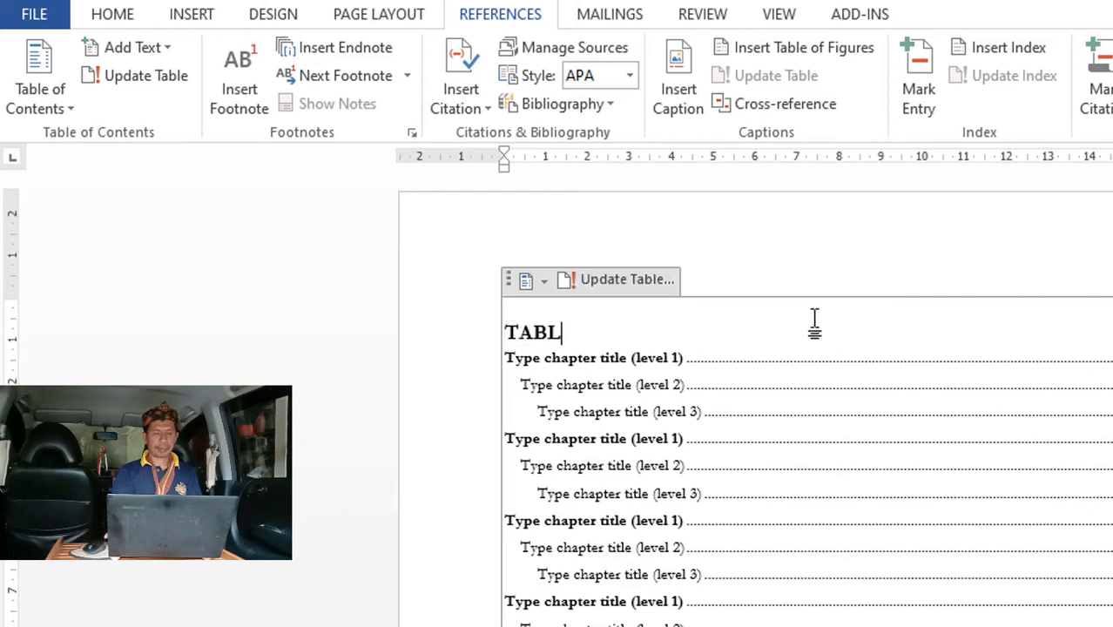
text(DAFTAR ISI)
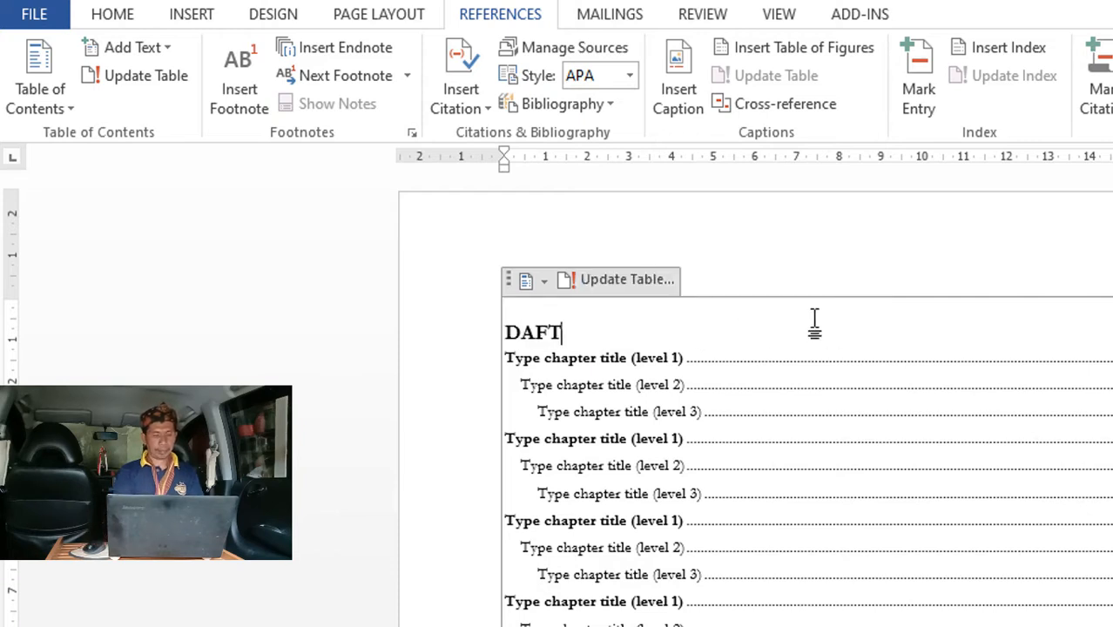
Replace the first two level 1 chapter titles with "A. LATARBELAKANG MASALAH" and "B. RUMUSAN MASALAH".
click(603, 358)
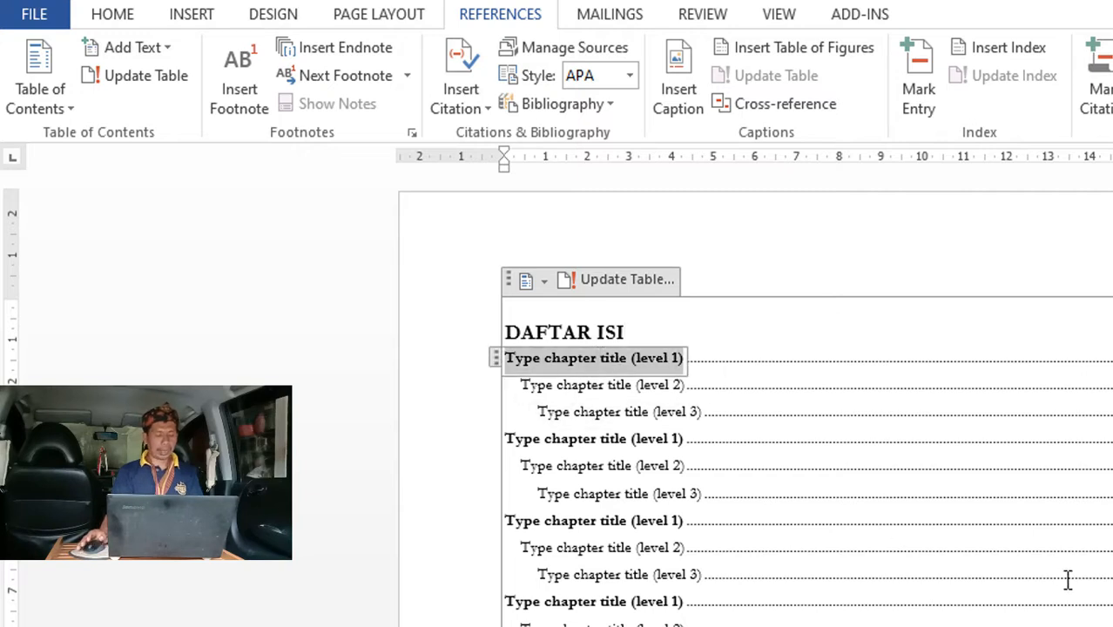
text(A. )
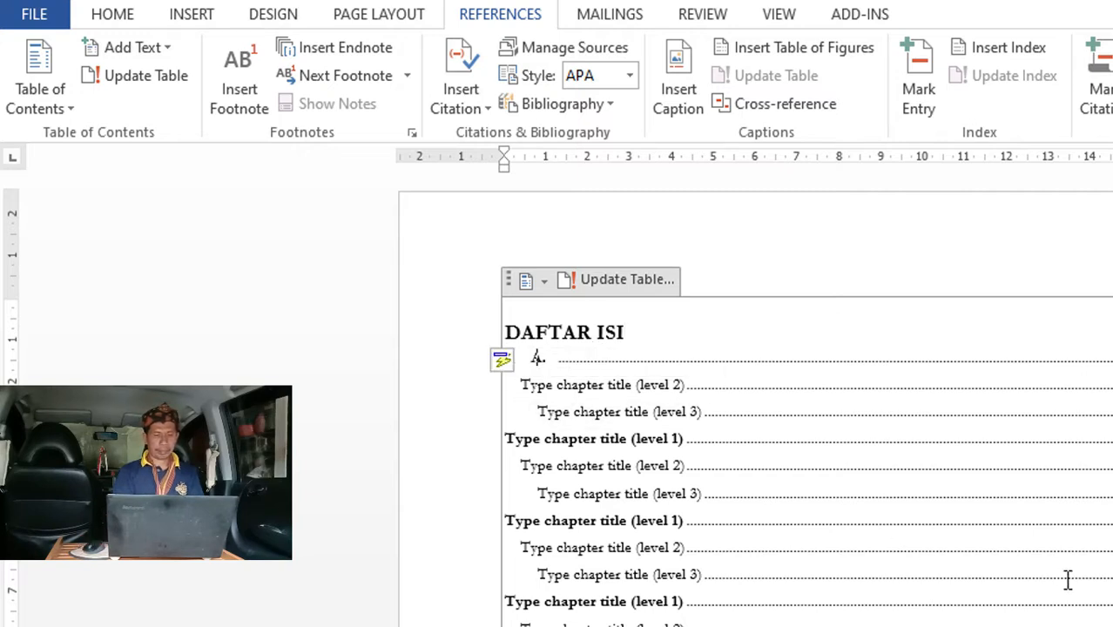
text(LATARBE)
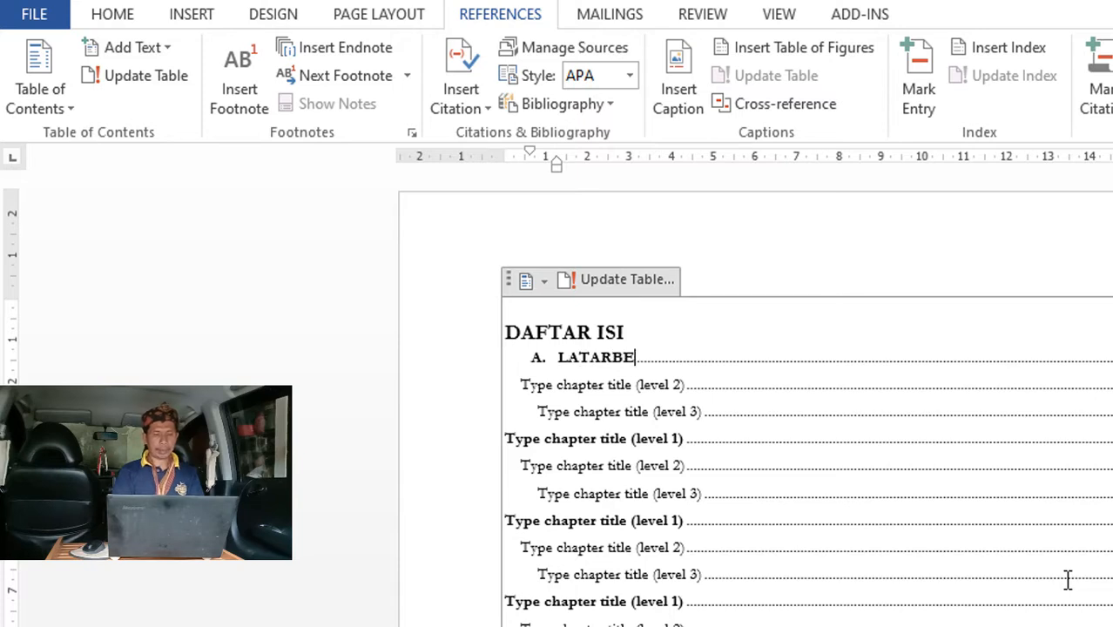
text(LAJANG MASALAH)
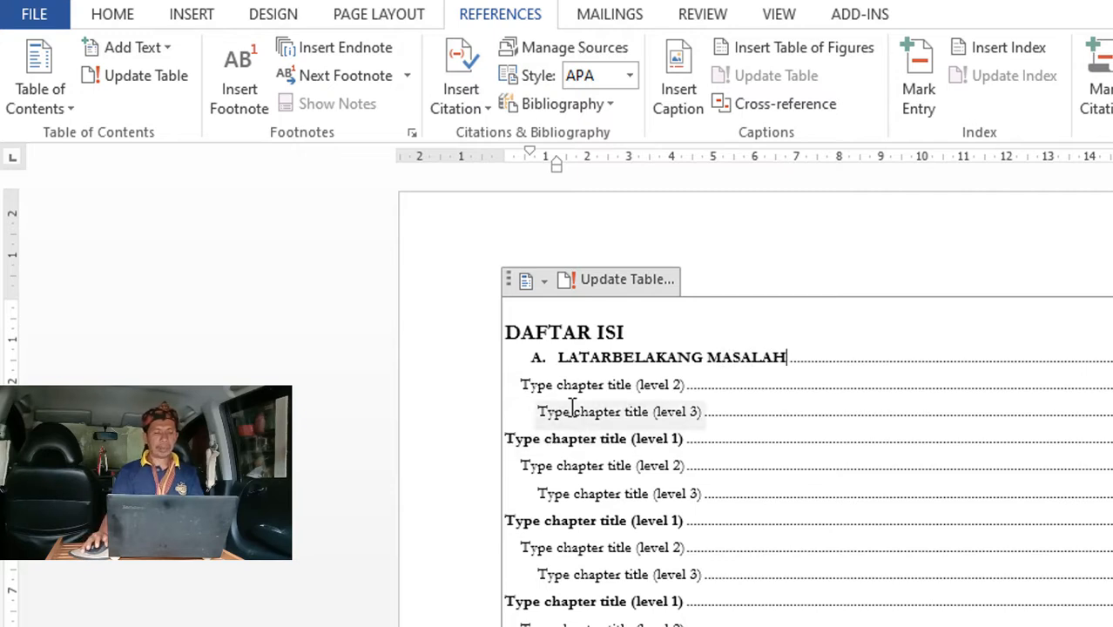
click(596, 445)
text(B. )
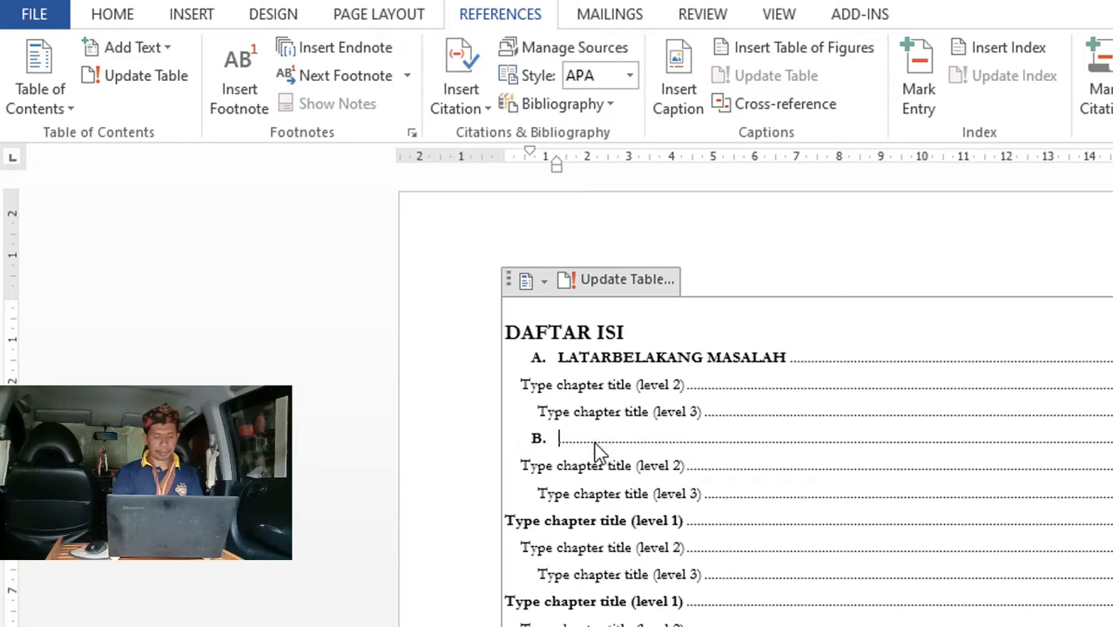
text(RUMUSAN MASALAH)
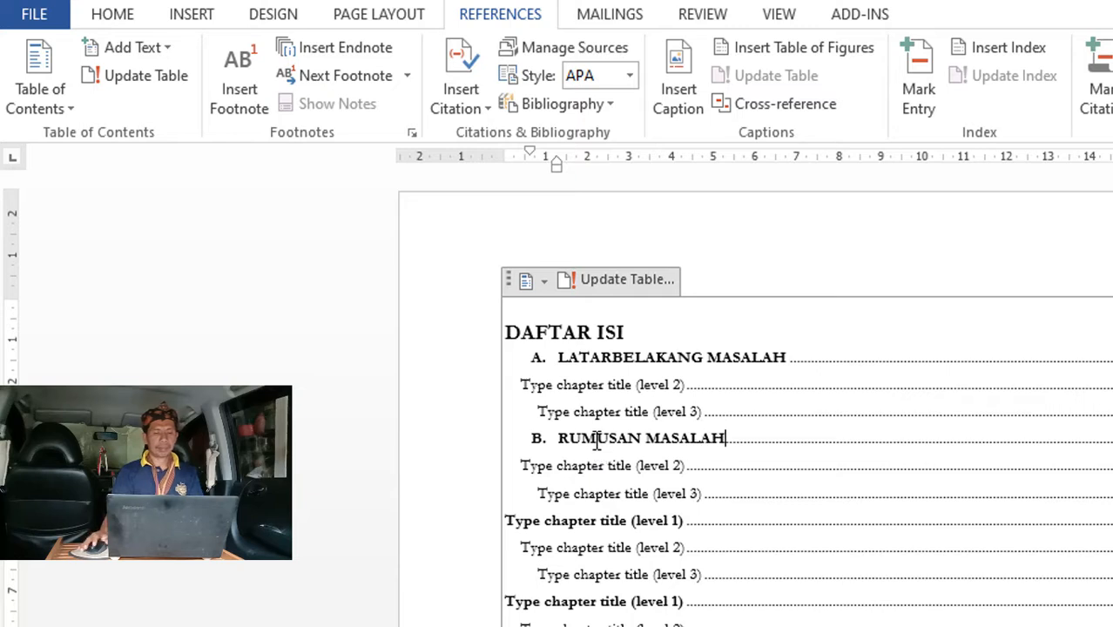
Replace the remaining two level 1 chapter titles with "C. ANALISIS" and "D. PENUTUP".
click(598, 526)
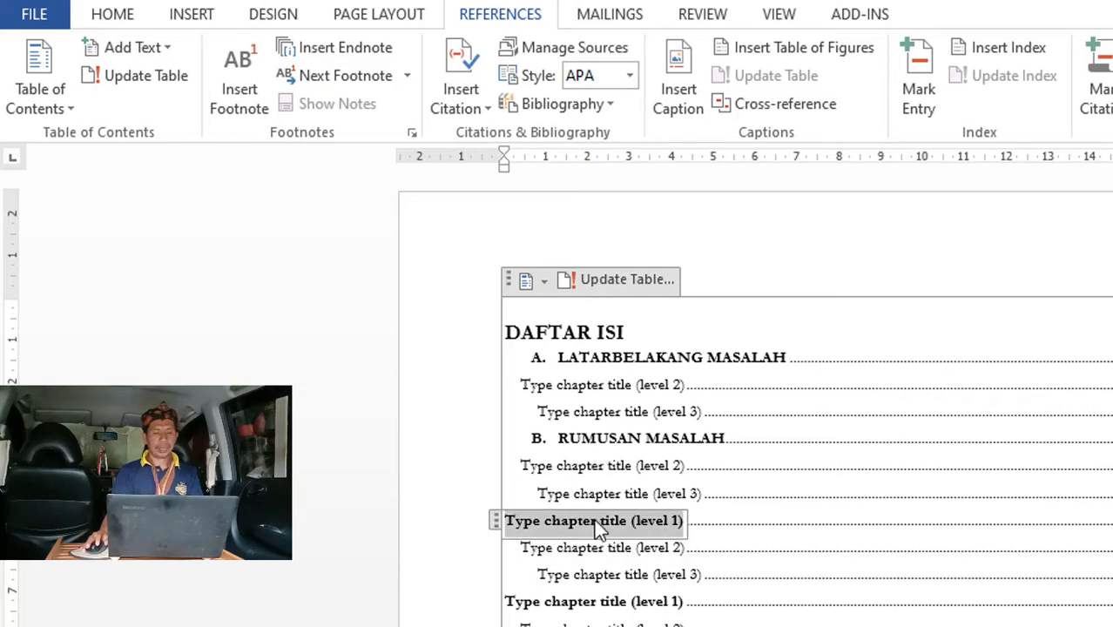
text(C. ANALISIS)
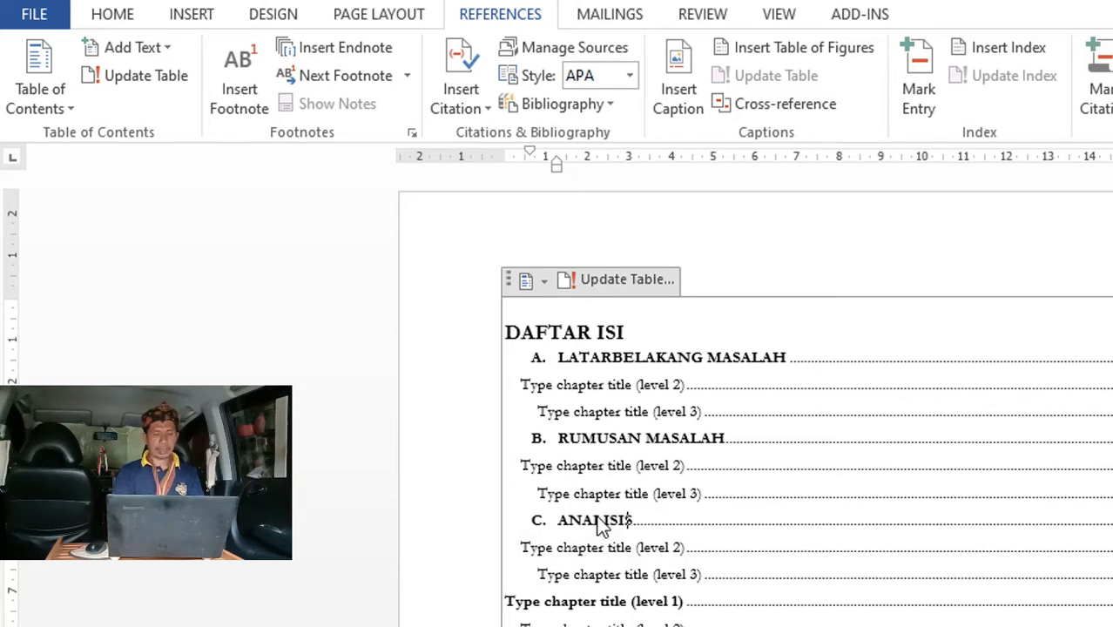
click(601, 601)
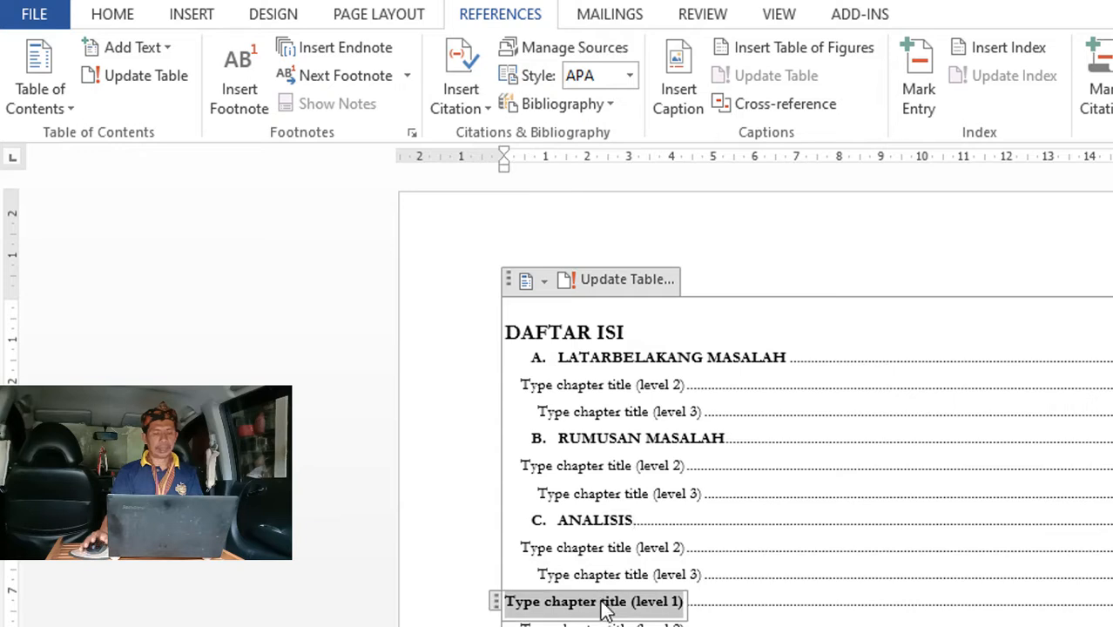
text(D. )
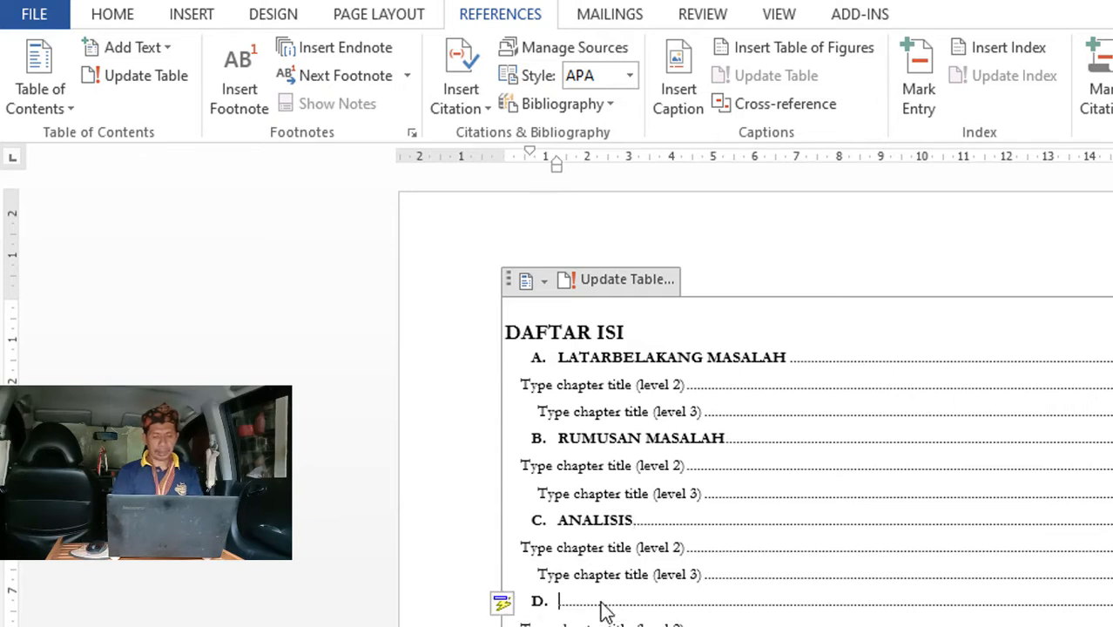
text(PENUTUP)
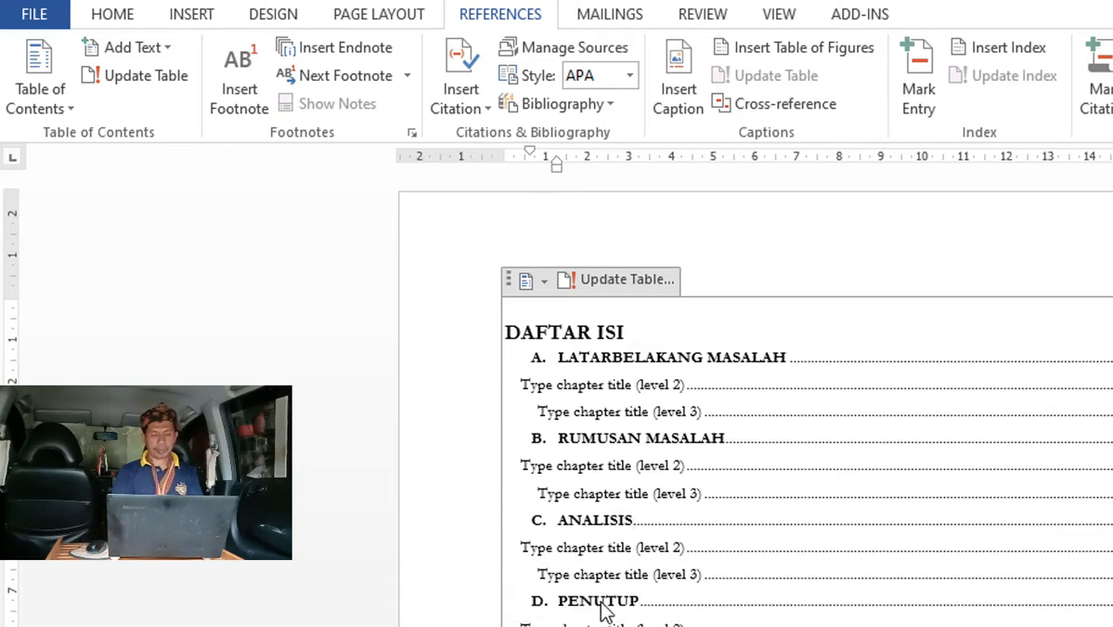
Replace the level 2 and level 3 titles under LATARBELAKANG MASALAH with "1. Demografi" and "2. Latar gua".
click(696, 410)
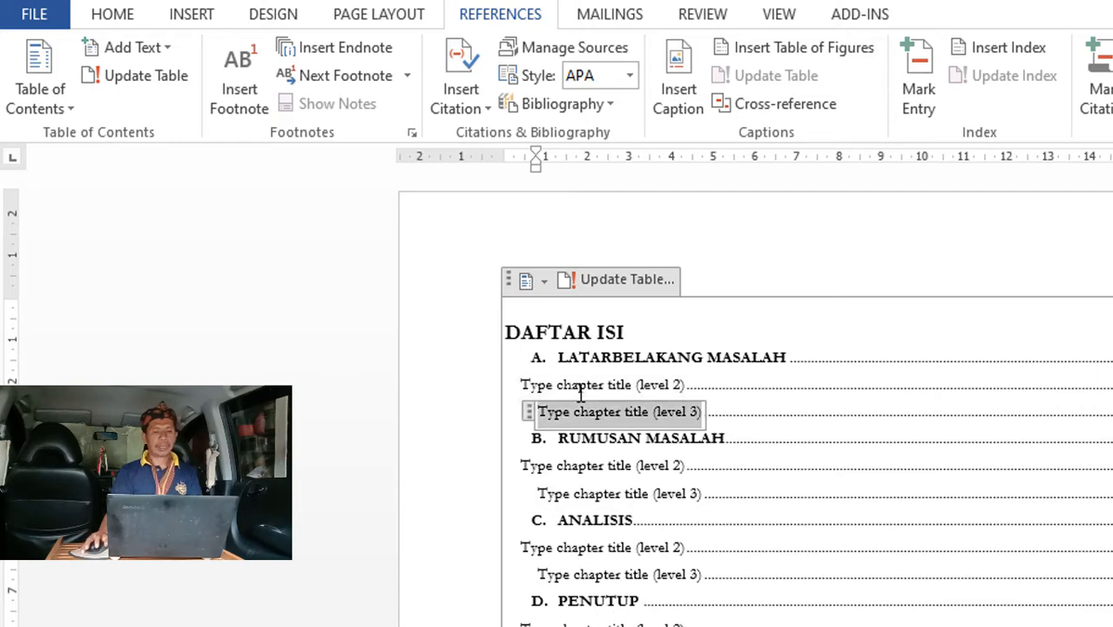
click(693, 388)
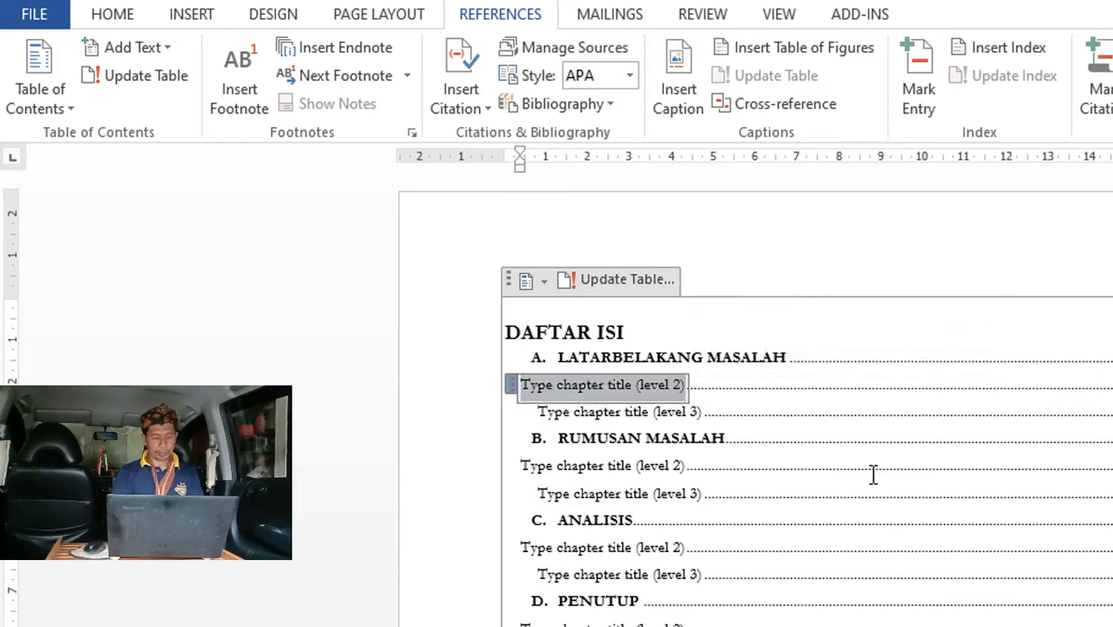
text(1. )
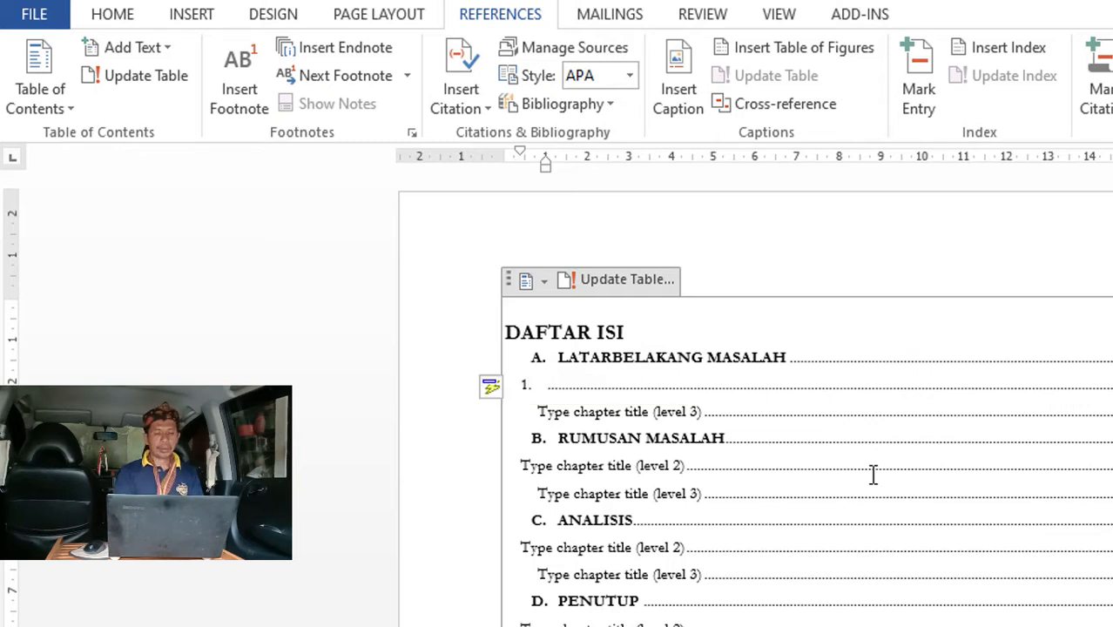
text(Des)
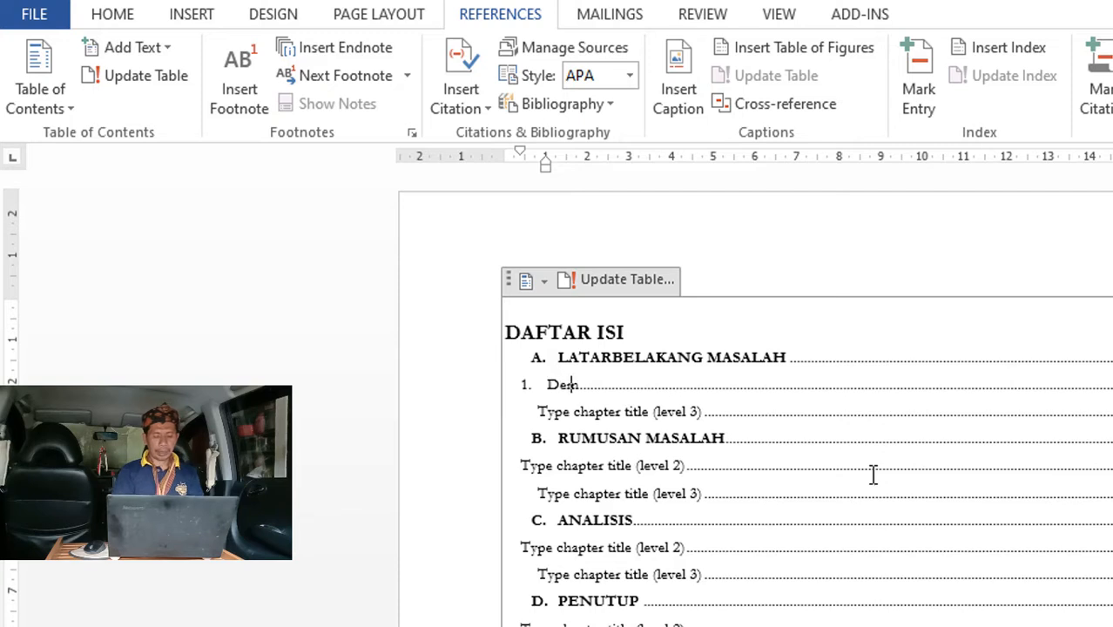
text(ografi)
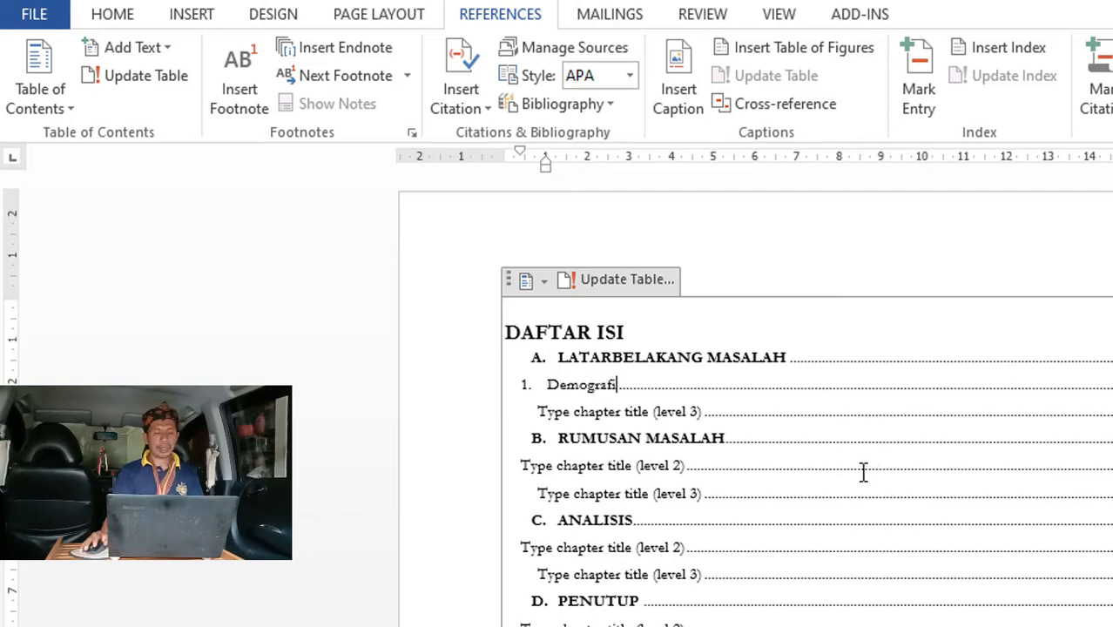
click(655, 414)
text(2. )
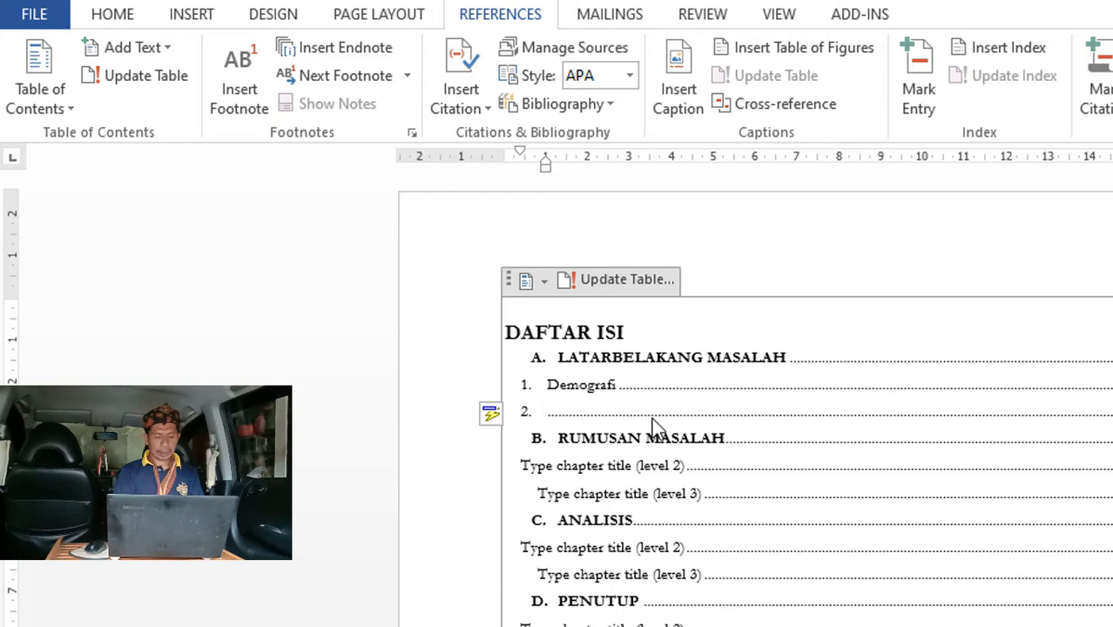
text(Lat)
text(ar gua)
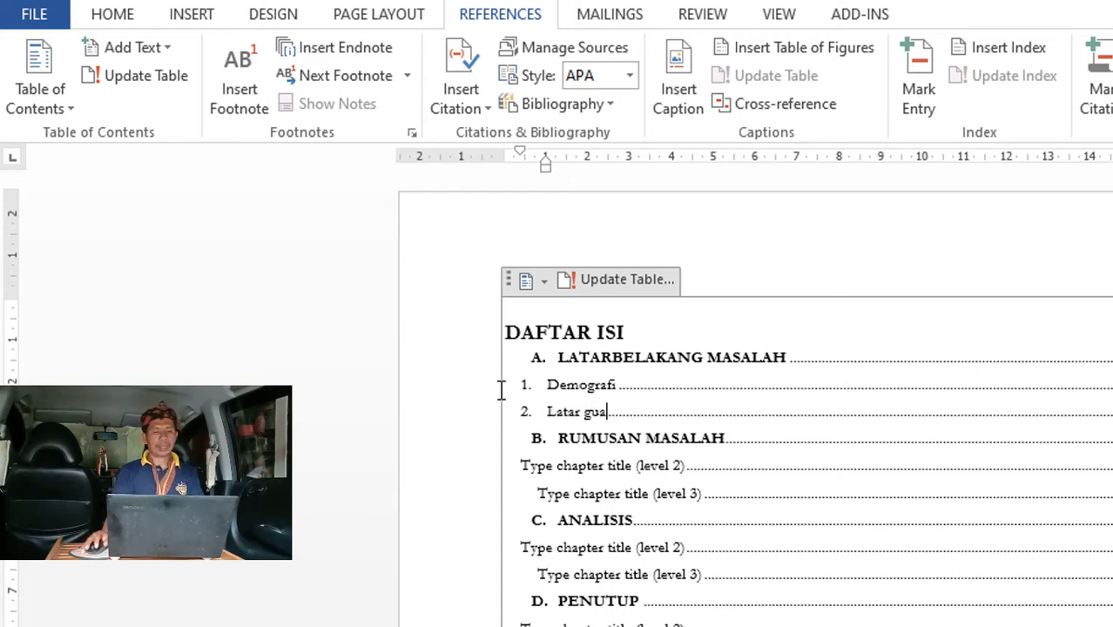
Increase the left indent of the Demografi and Latar gua entries to about 1.7 cm, keeping their hanging numbers.
drag(547, 386, 846, 427)
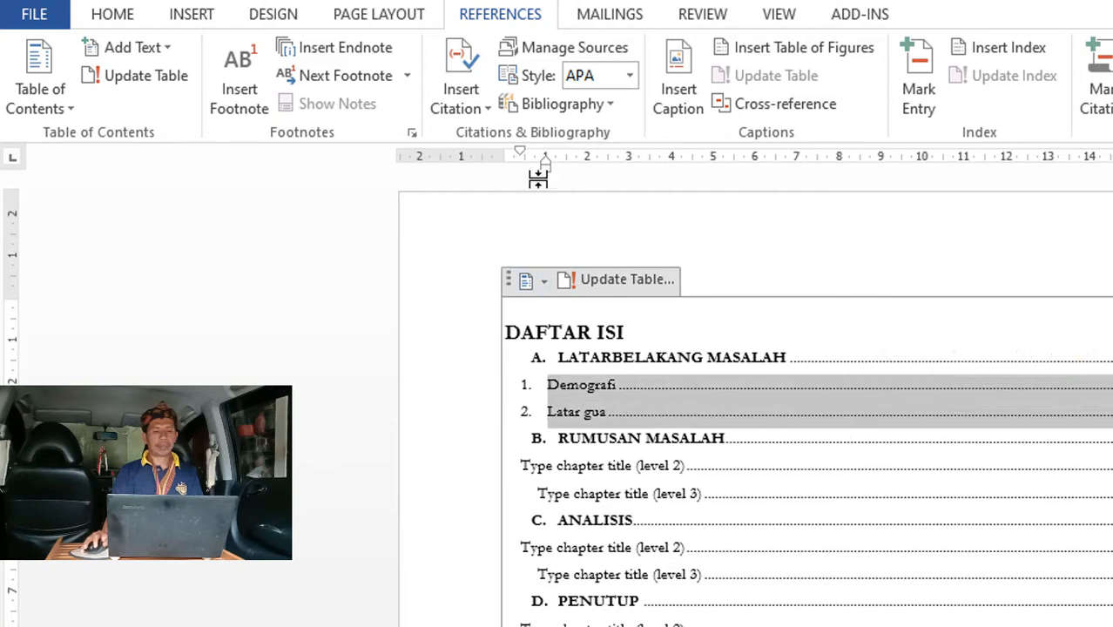
mouse_move(548, 173)
mouse_down()
mouse_move(582, 193)
mouse_move(579, 170)
mouse_move(587, 172)
mouse_up()
click(701, 487)
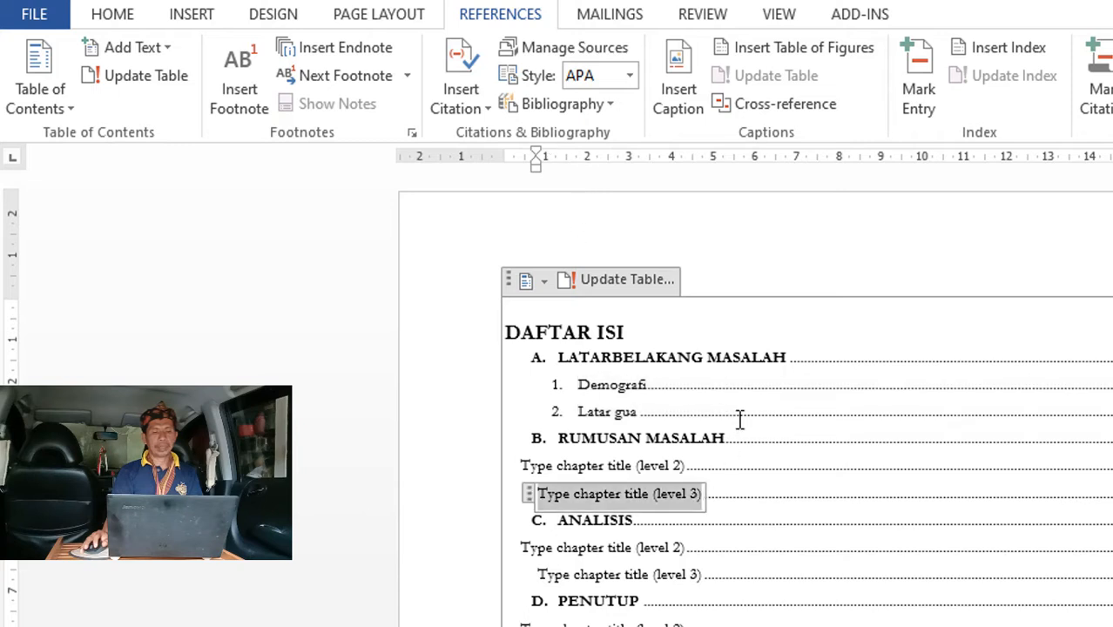
click(738, 418)
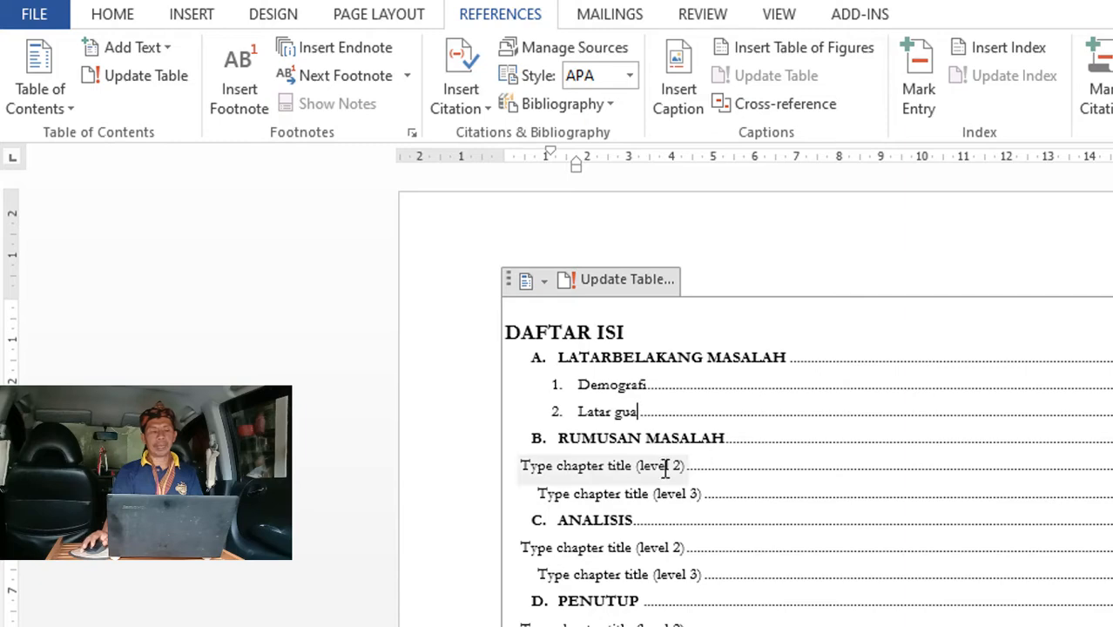
scroll(879, 508, down, 3)
scroll(888, 522, down, 2)
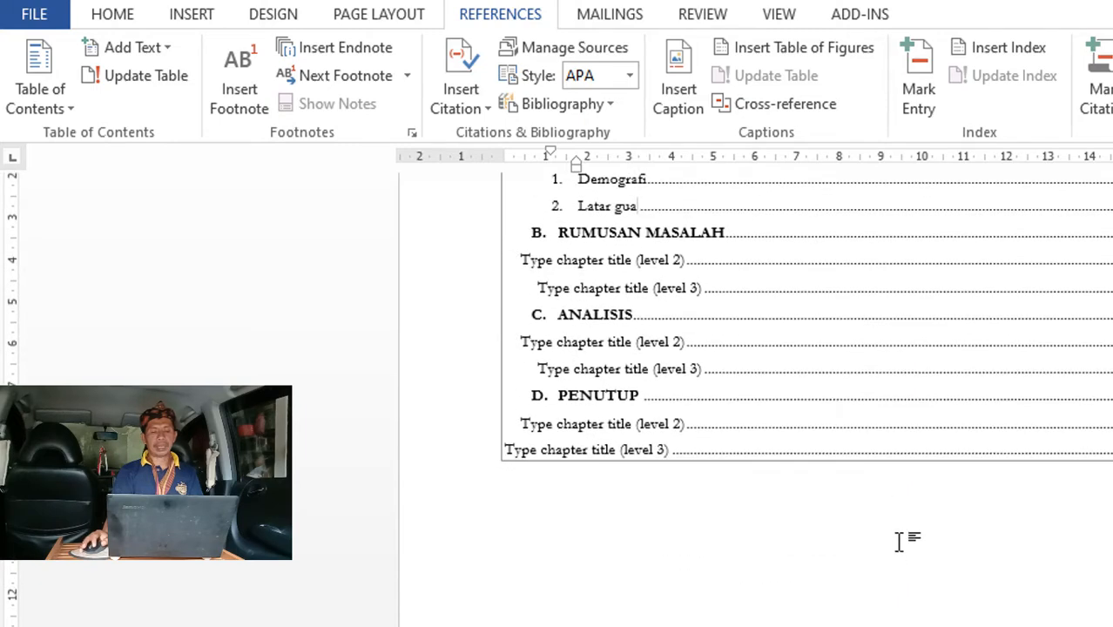
click(883, 373)
scroll(751, 410, up, 5)
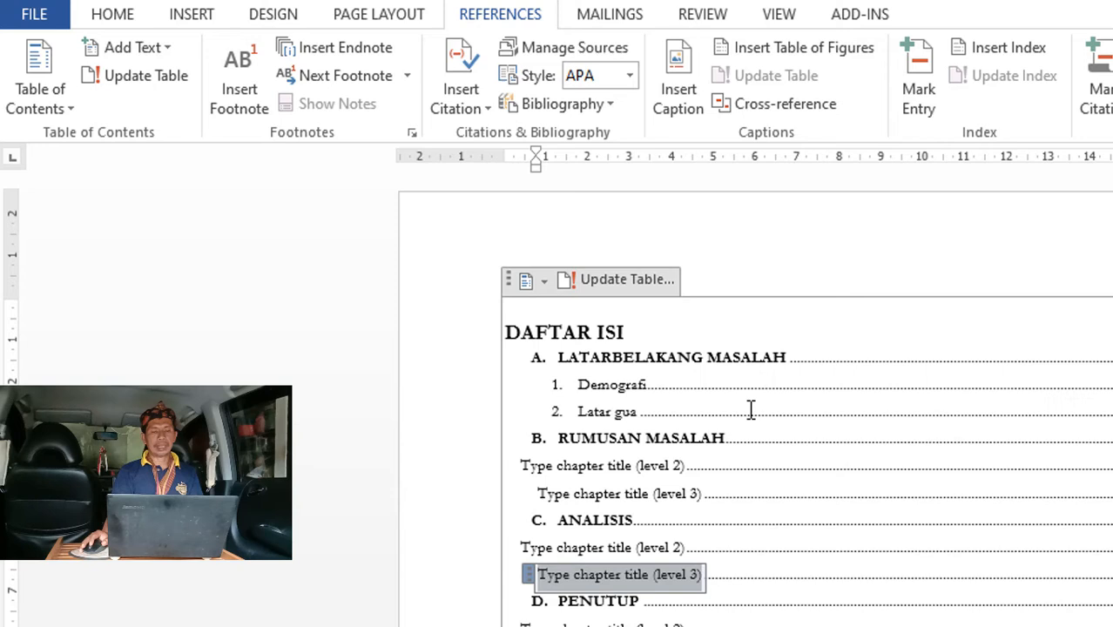
click(510, 276)
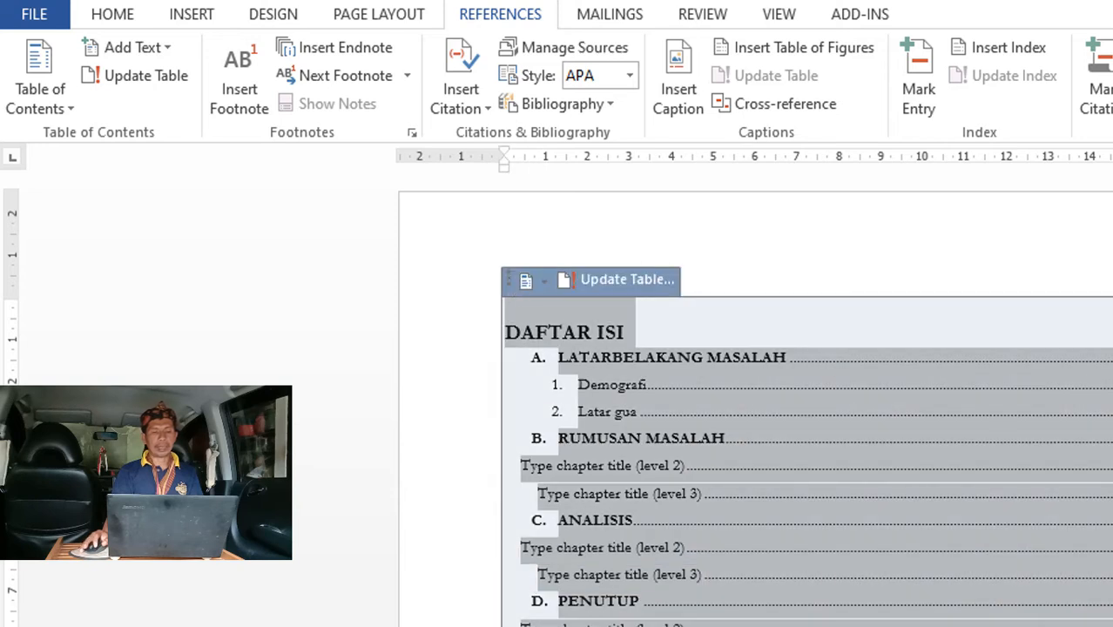
click(710, 620)
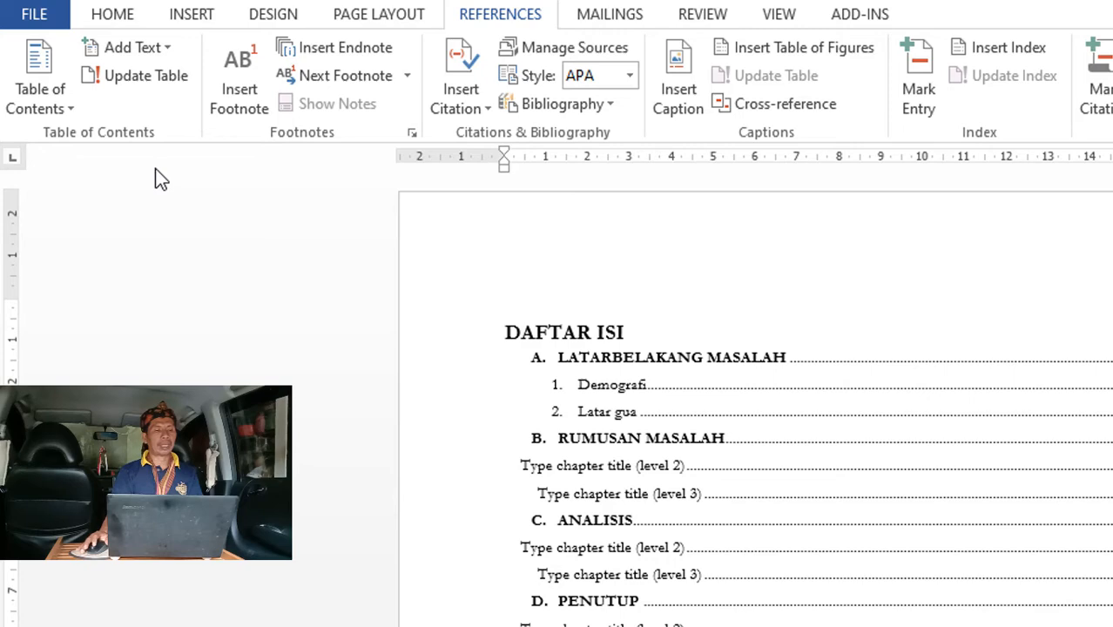
Mark the first body paragraph under LATAR BELAKANG MASALAH as a Level 1 table of contents entry with Add Text.
click(160, 49)
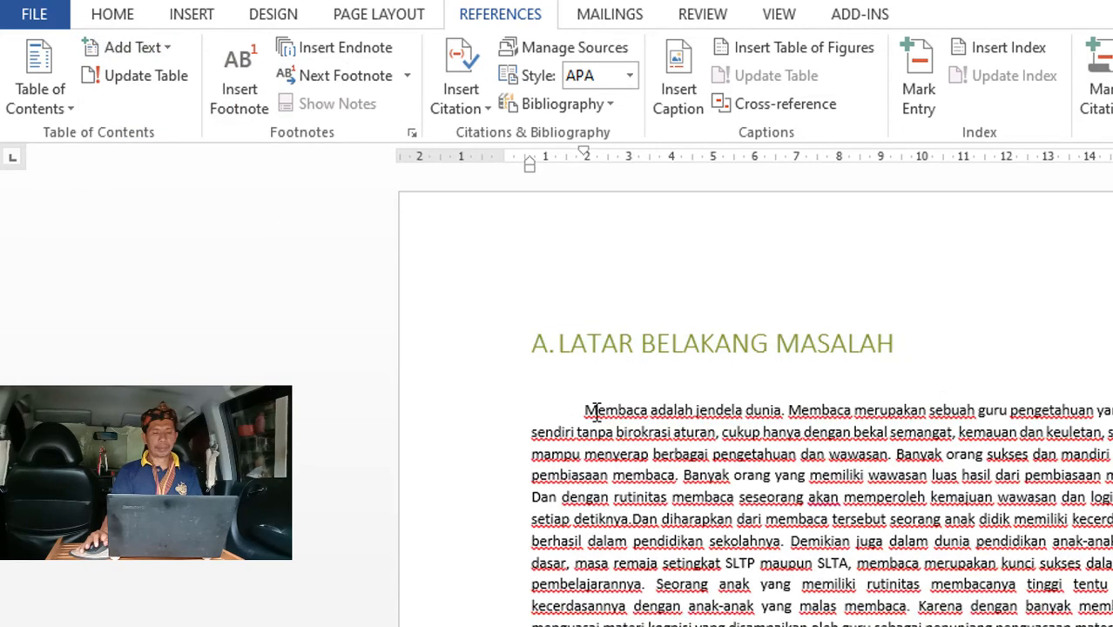
drag(592, 410, 914, 620)
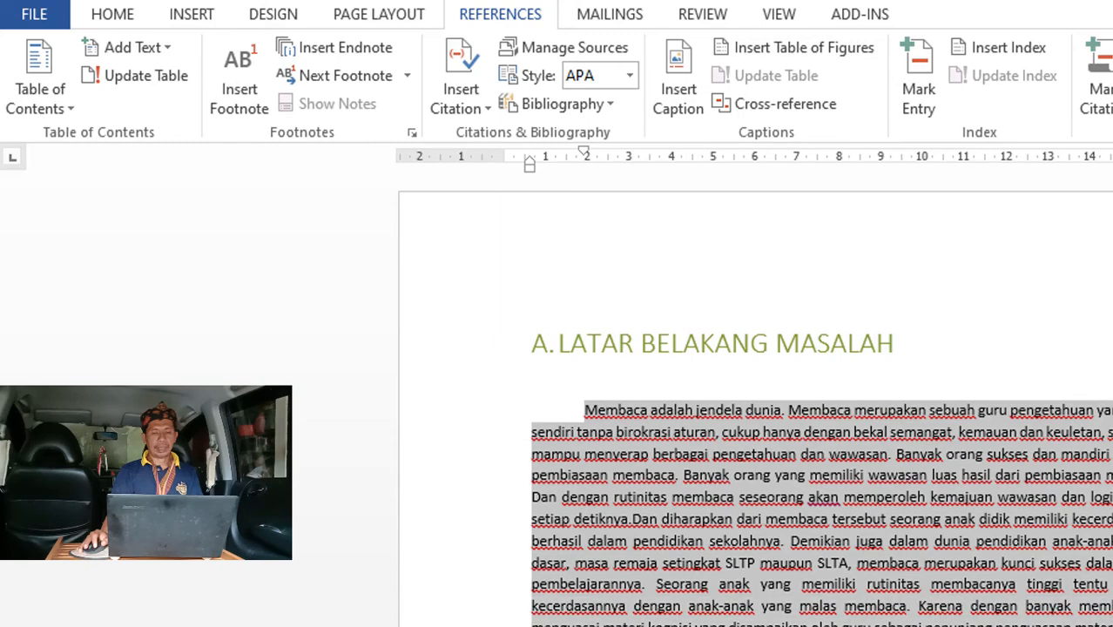
click(171, 54)
click(185, 110)
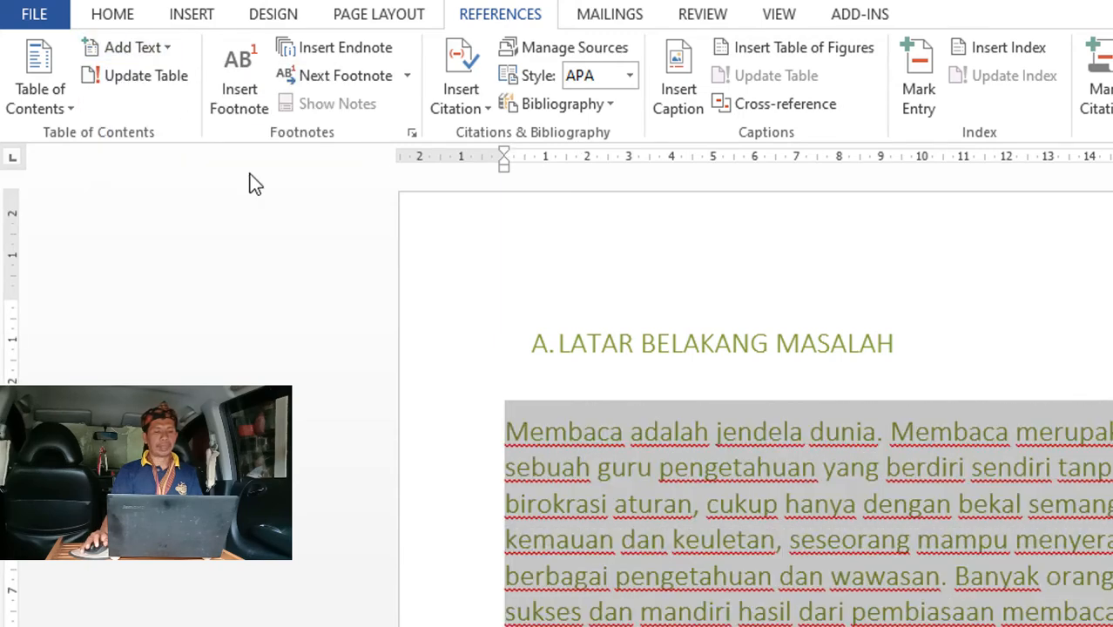
scroll(745, 510, down, 5)
scroll(741, 501, up, 4)
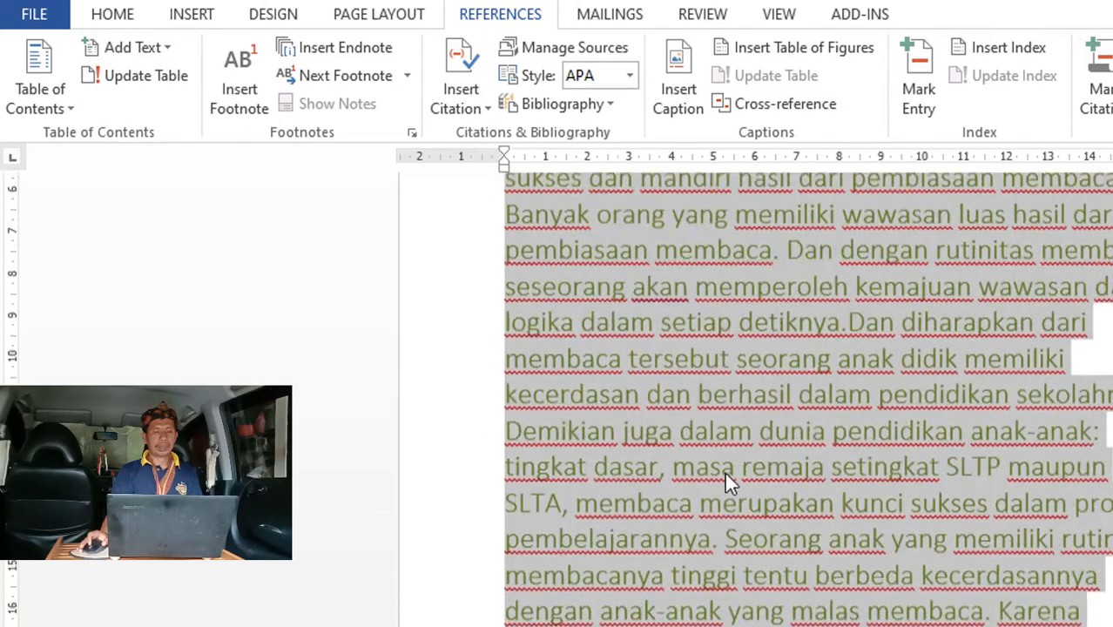
Try the style set with numbered small-caps headings on the document, and return to the style set with the green Heading 1.
click(290, 16)
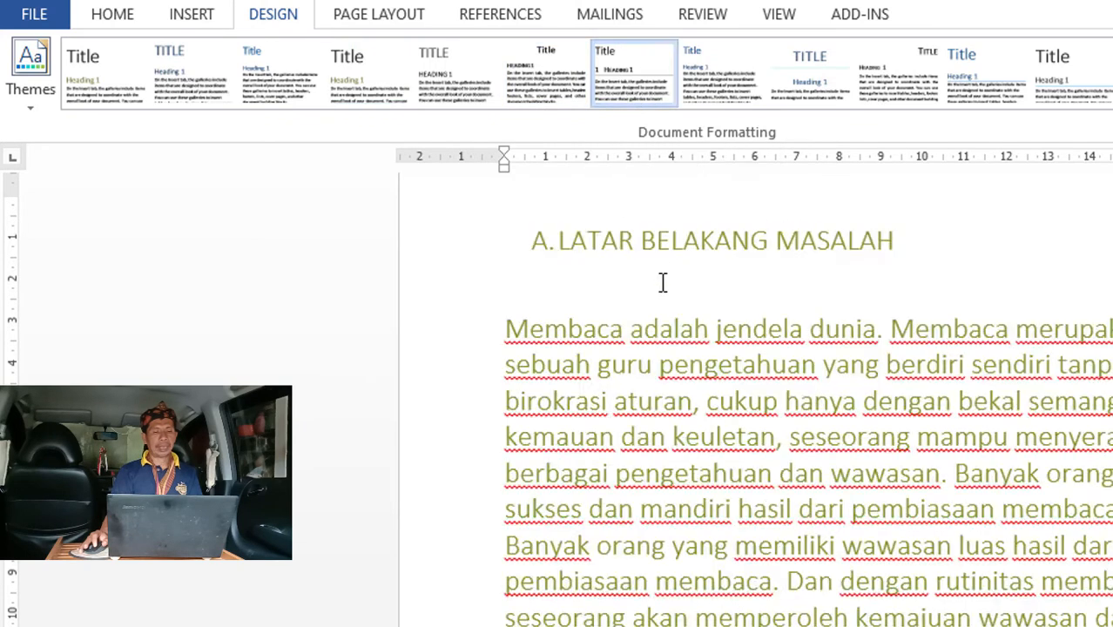
scroll(626, 355, down, 5)
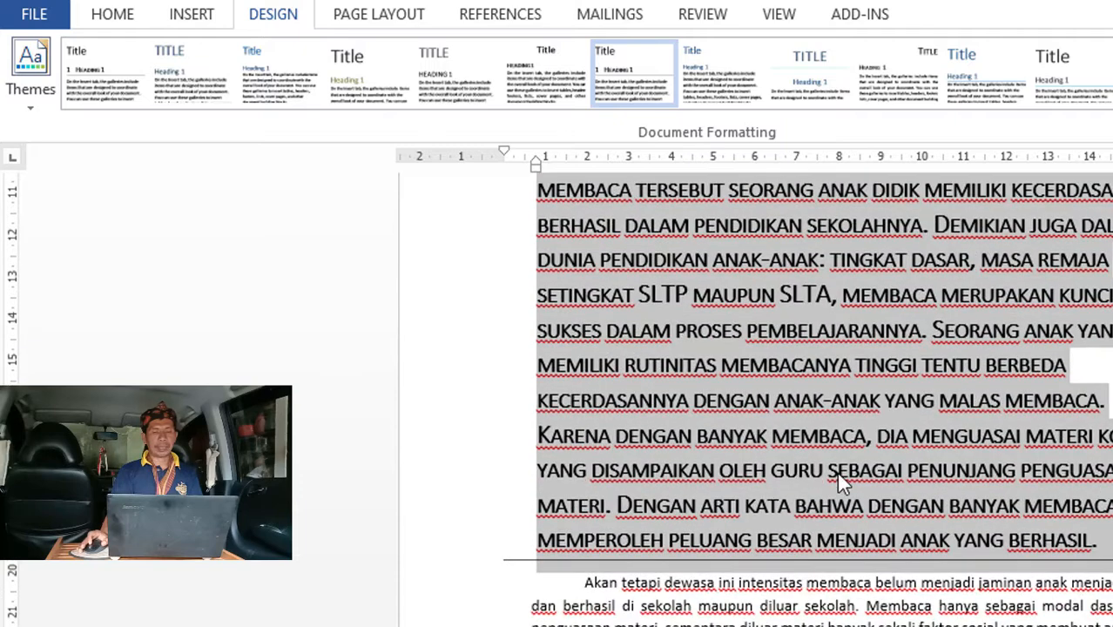
scroll(831, 462, up, 5)
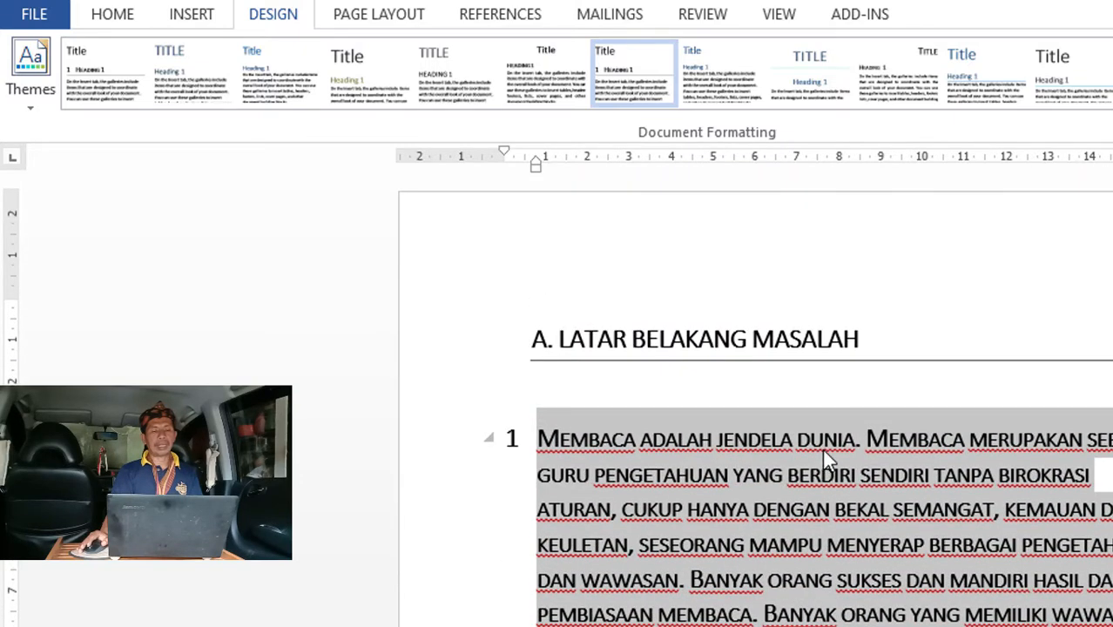
scroll(822, 448, down, 2)
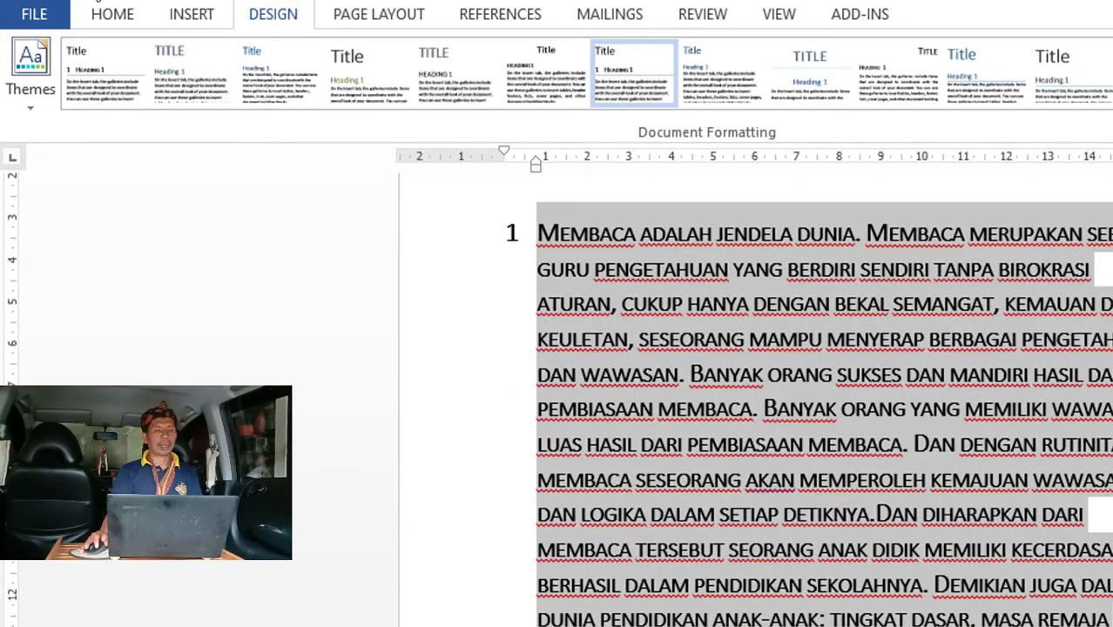
click(368, 70)
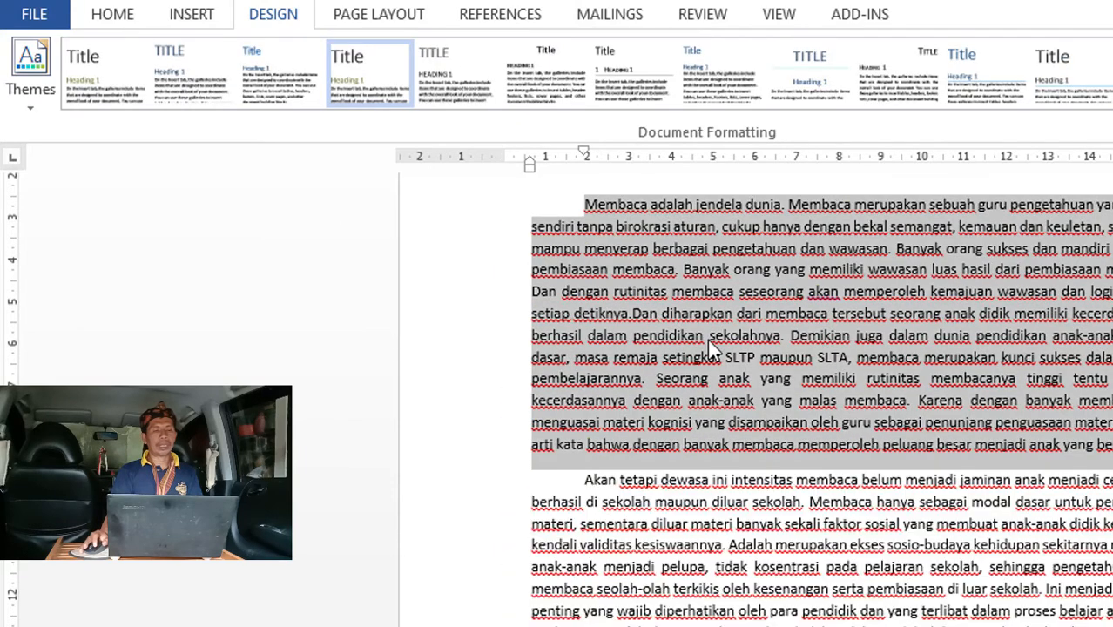
click(772, 341)
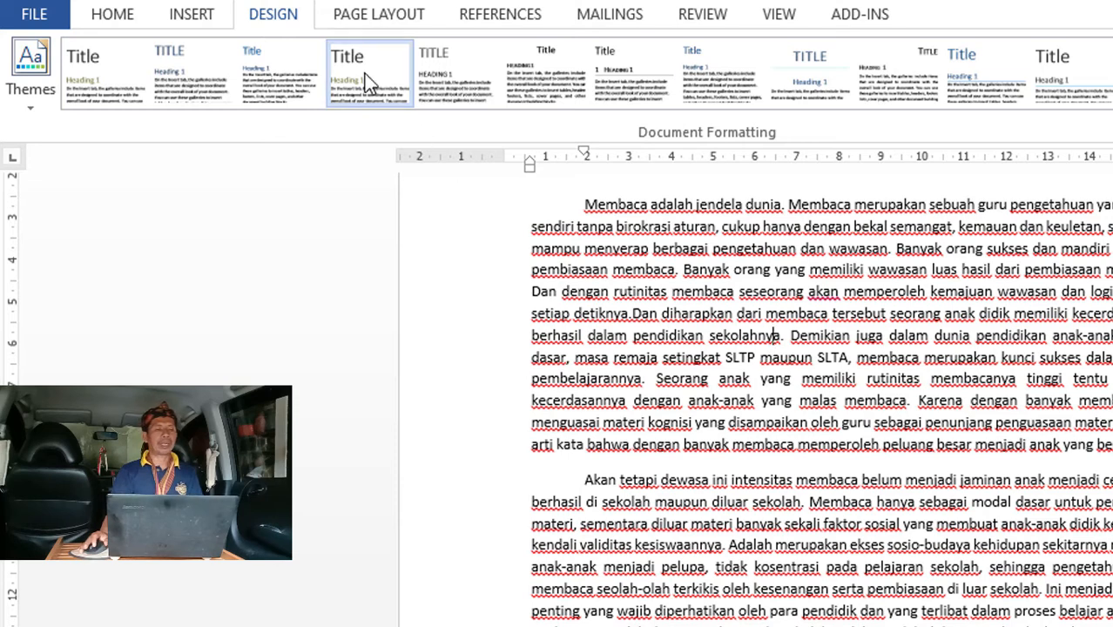
click(492, 19)
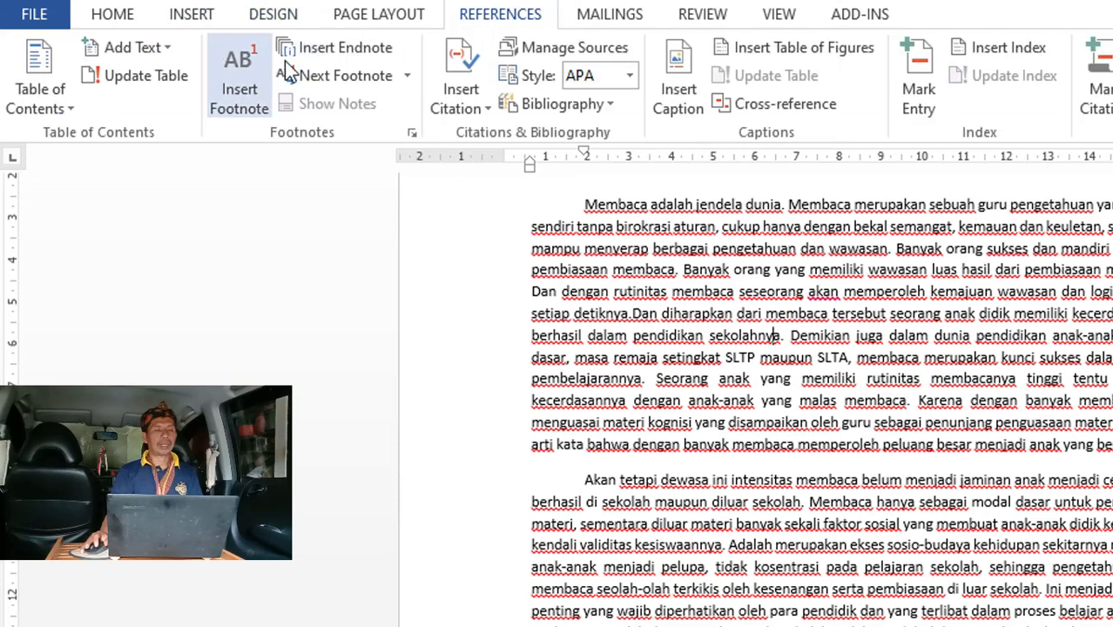